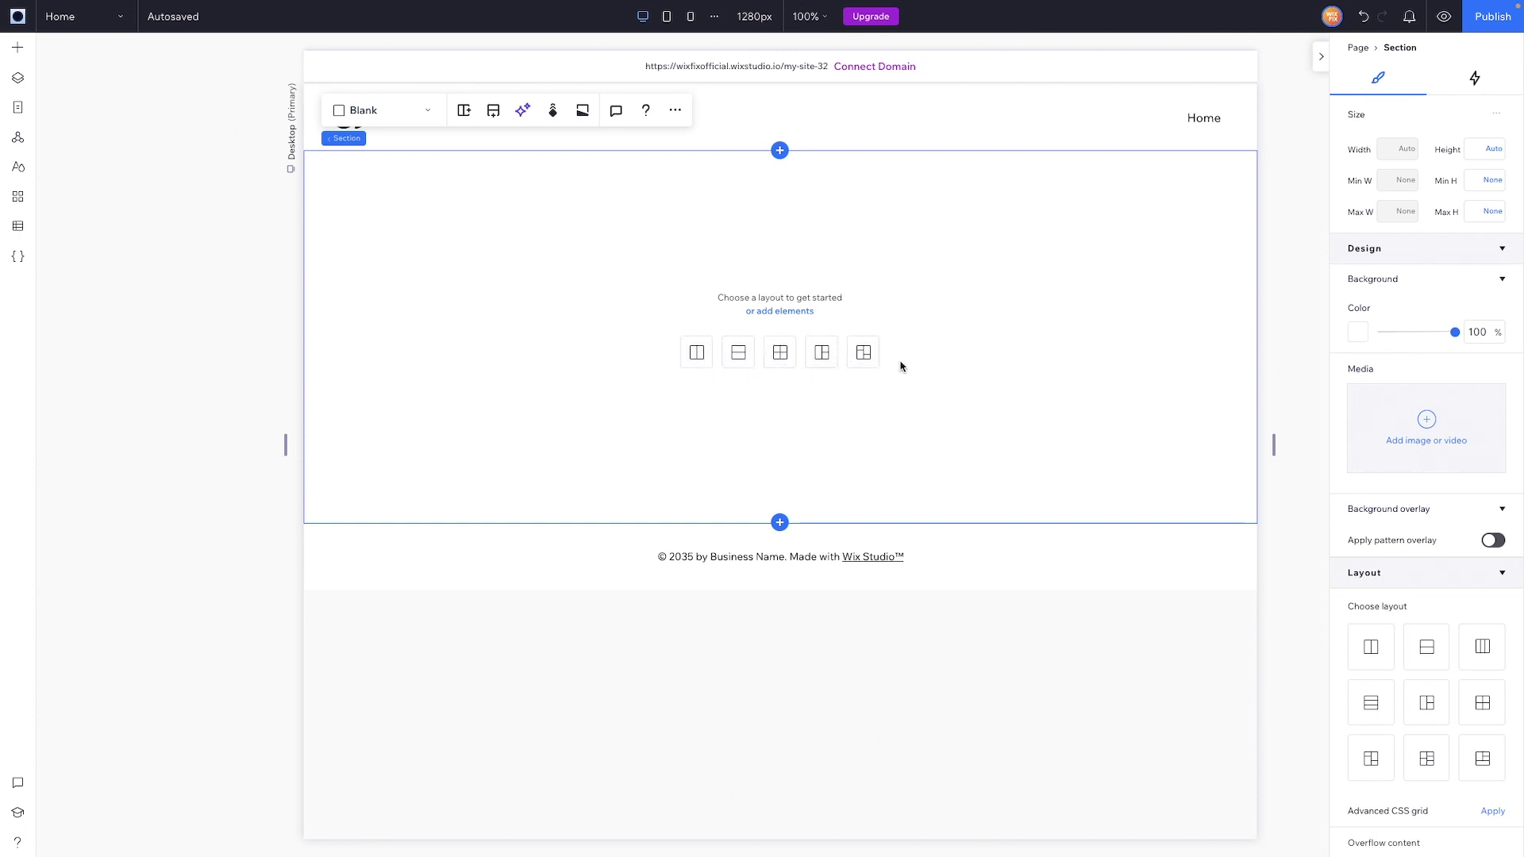
Apply the three-cell collage layout to the section and reselect the whole section
click(823, 355)
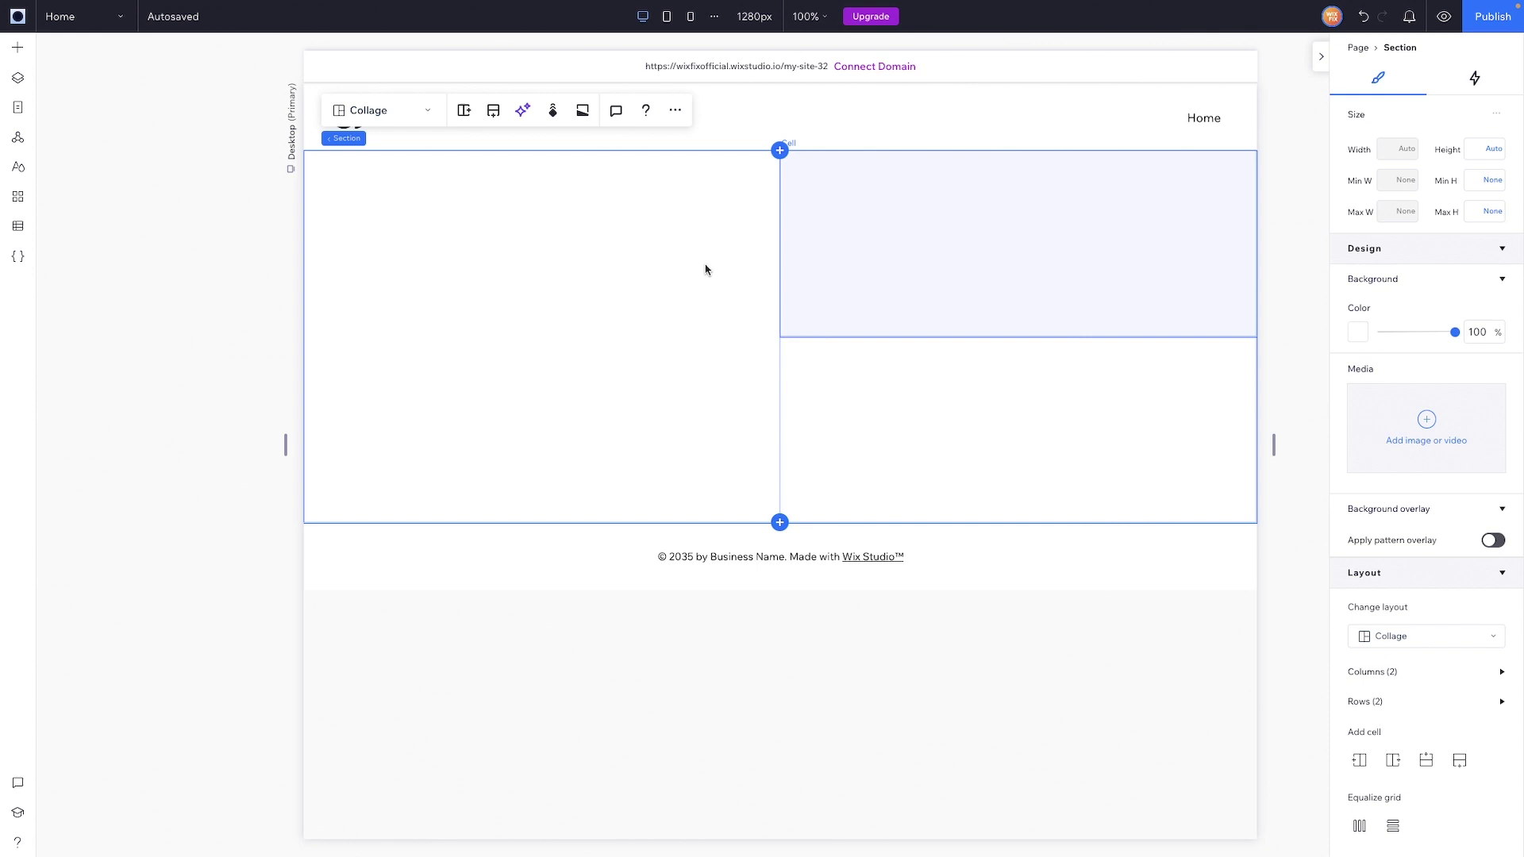
click(787, 373)
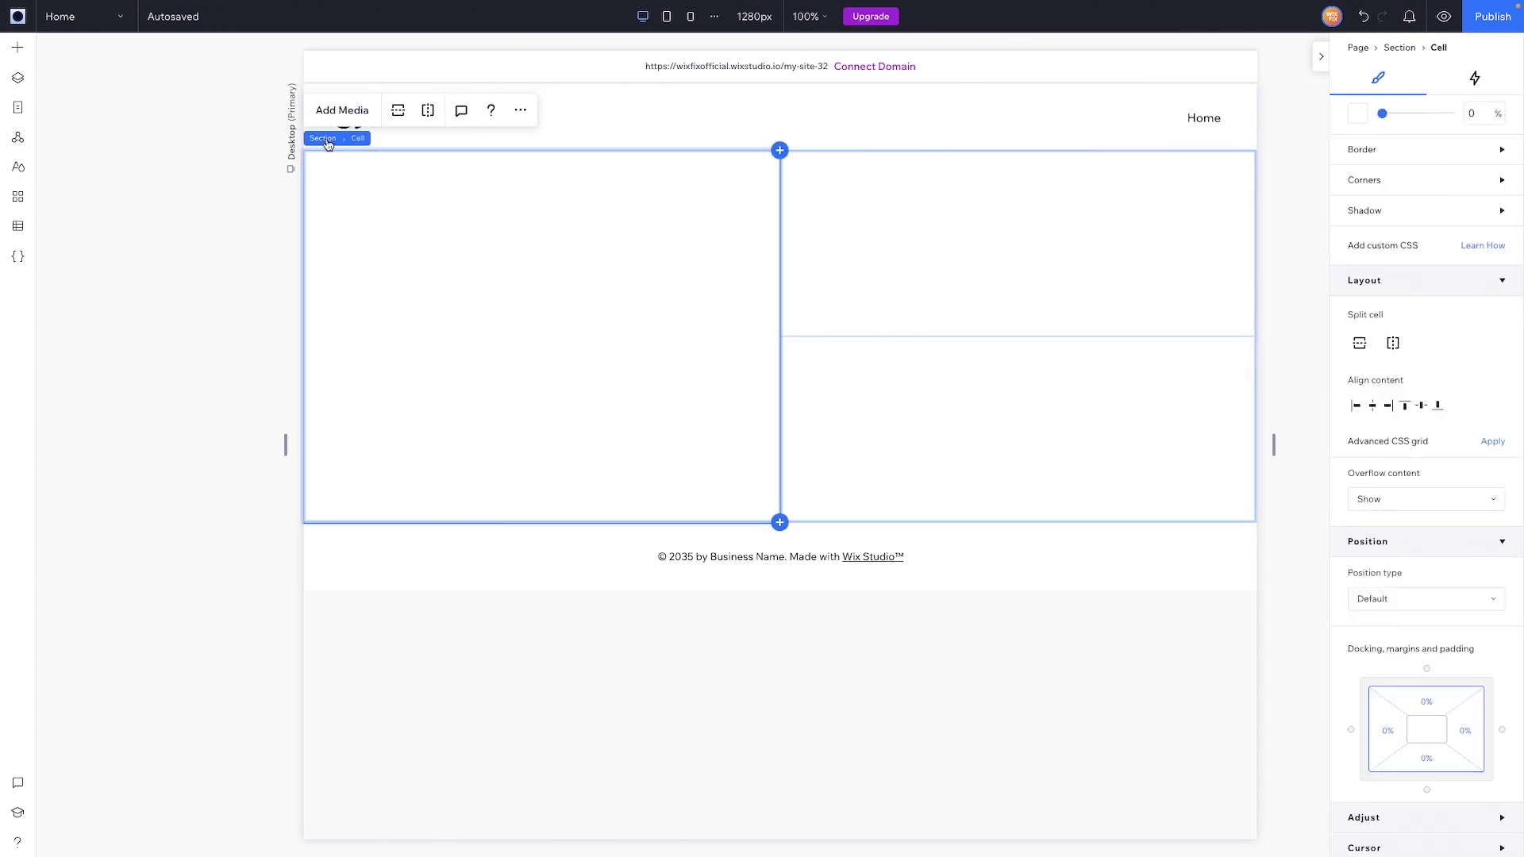
click(327, 141)
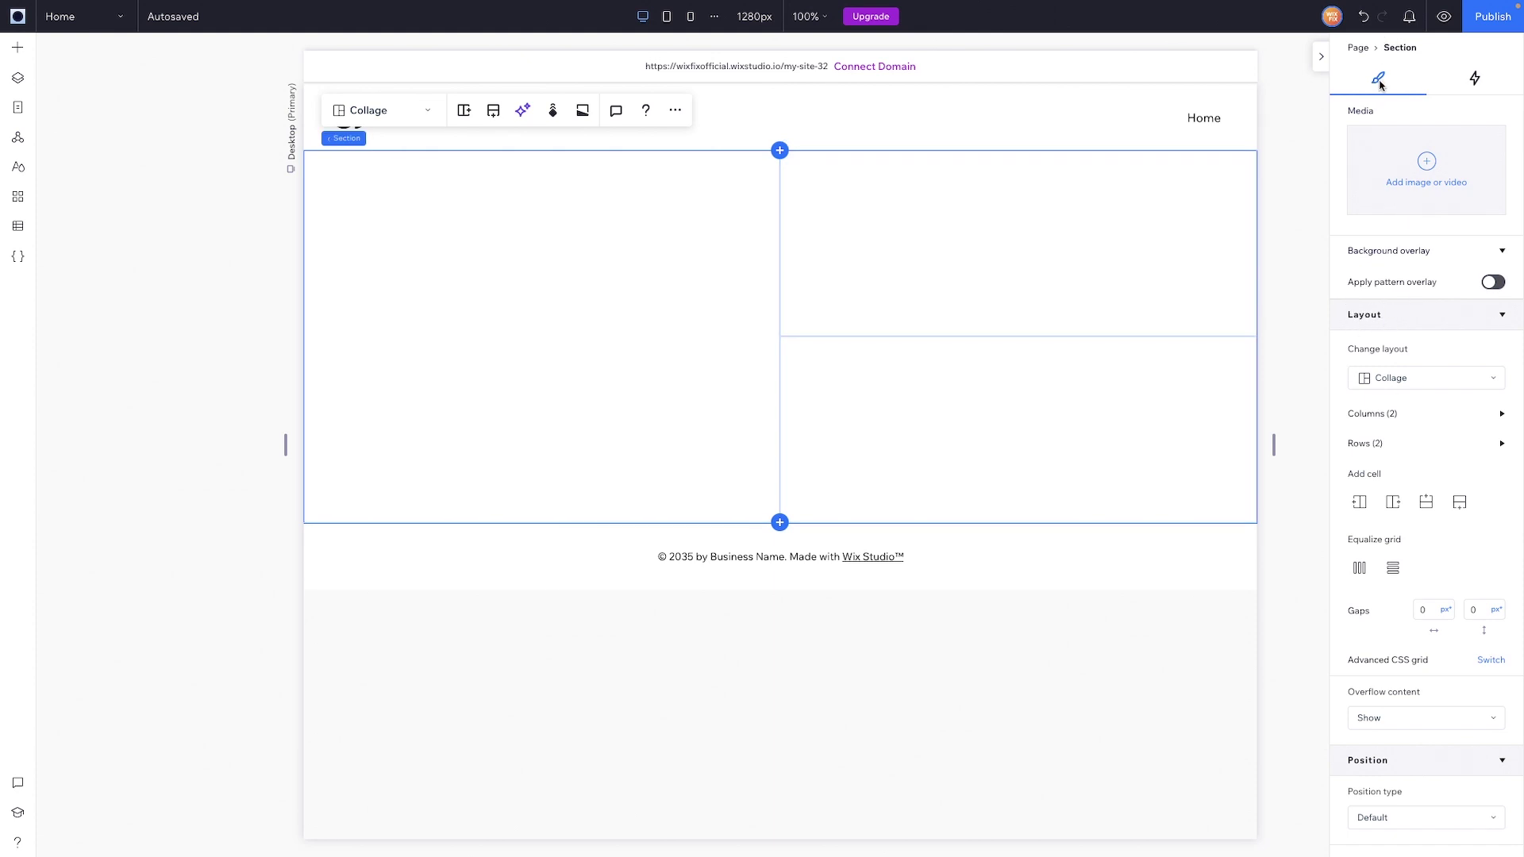
Set the collage's horizontal and vertical gaps to 48 px
scroll(1437, 435, down, 1)
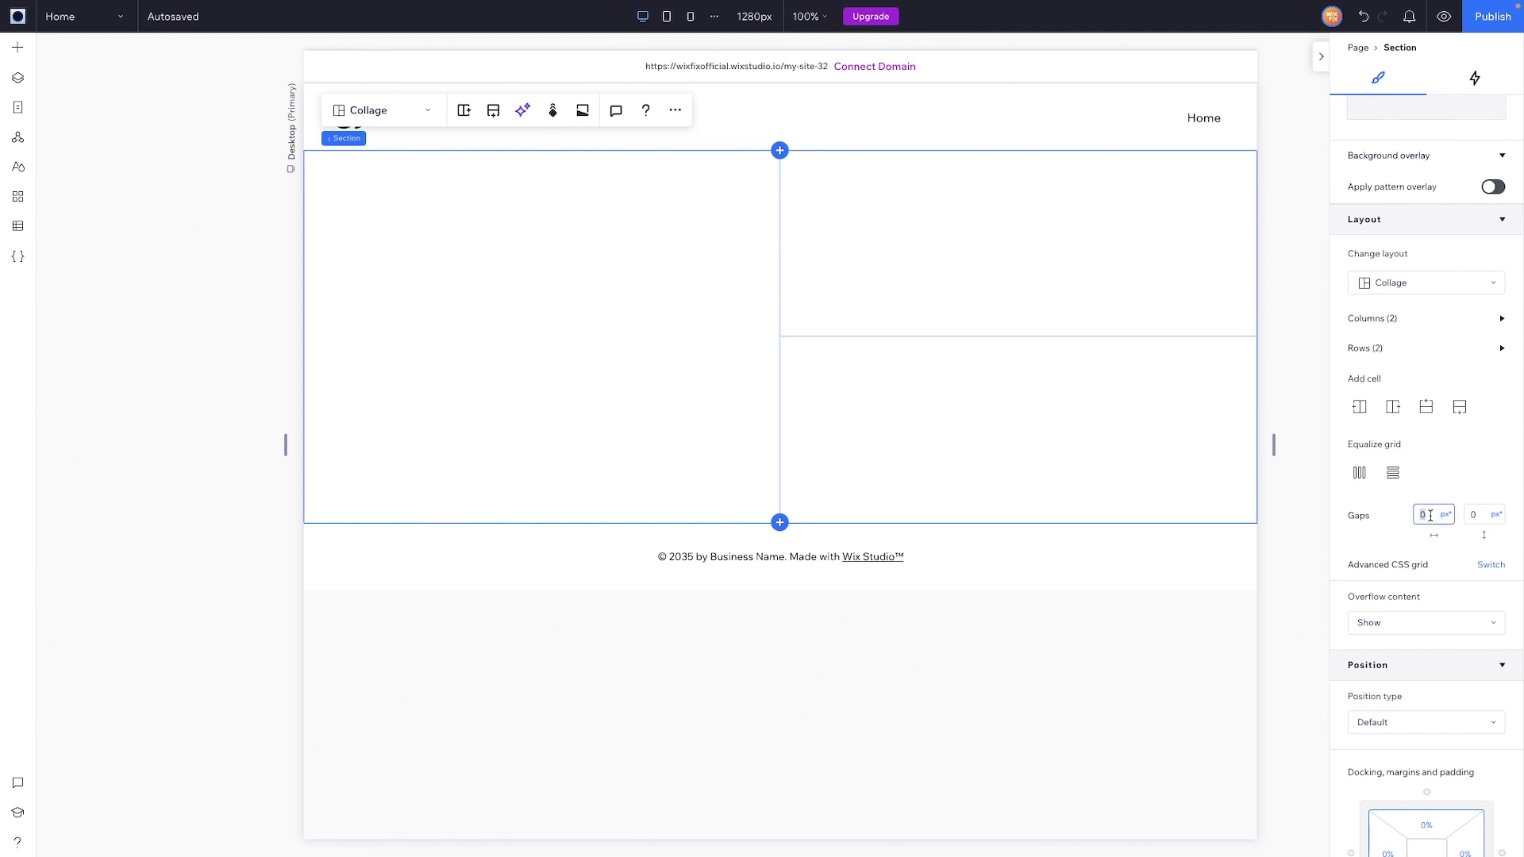
key(Tab)
text(48)
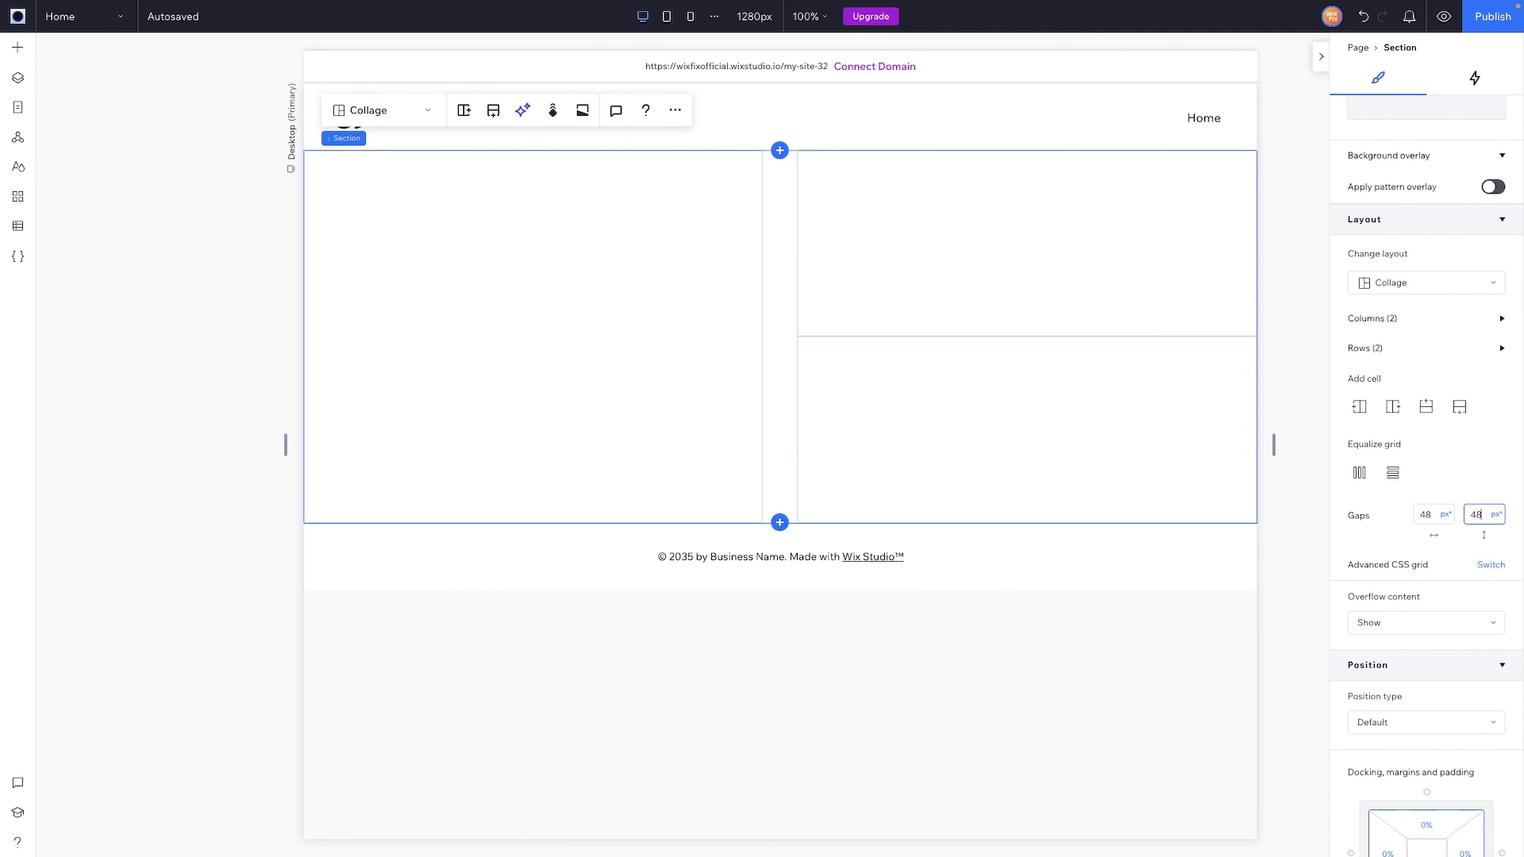
key(Return)
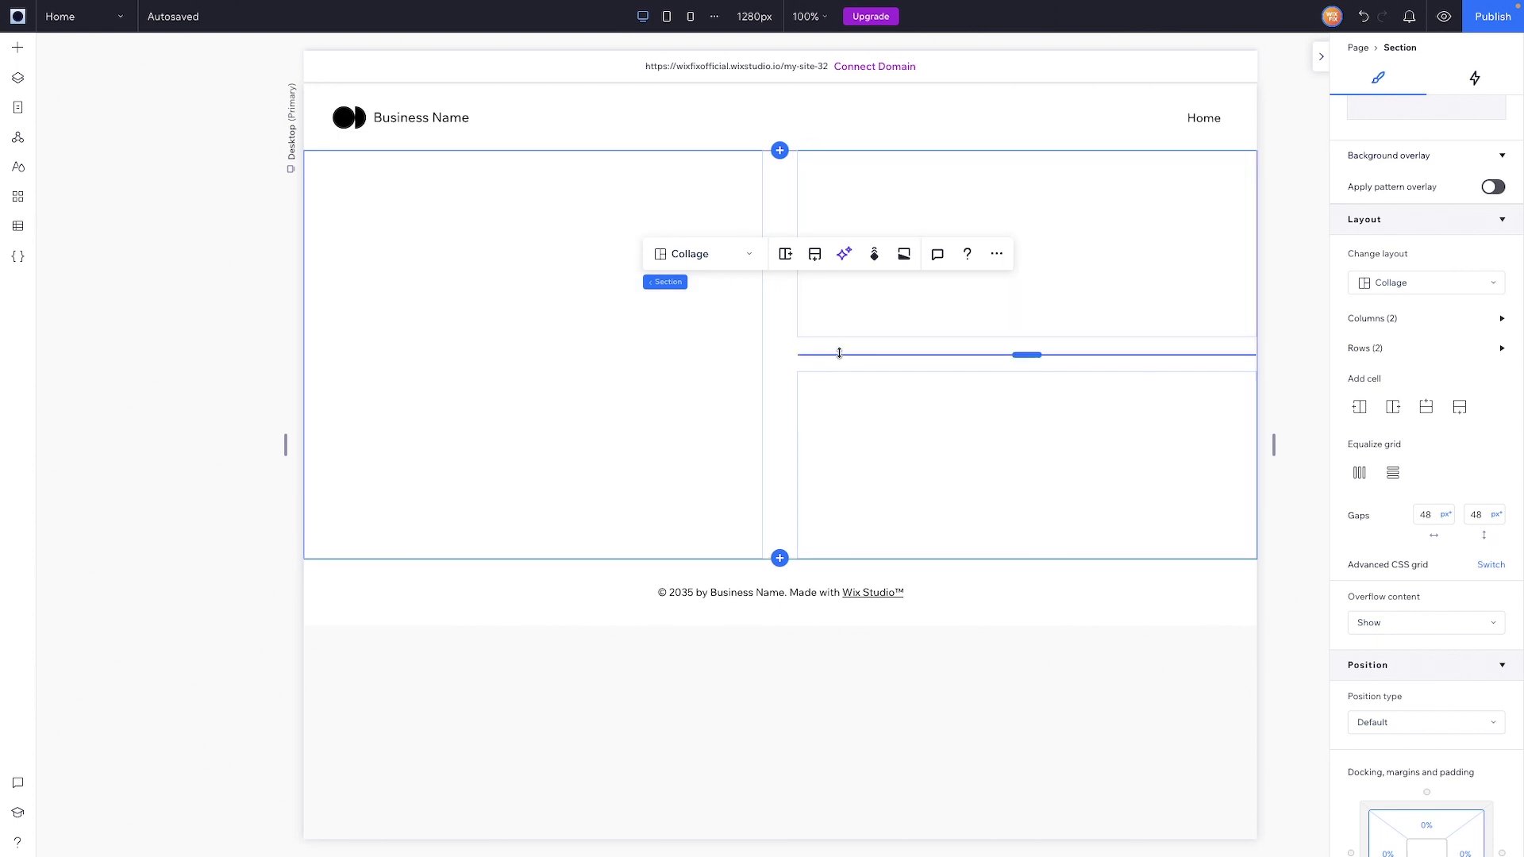
Give the upper right cell a light grey (#EEEEEE) fill and 48 px rounded corners
click(844, 321)
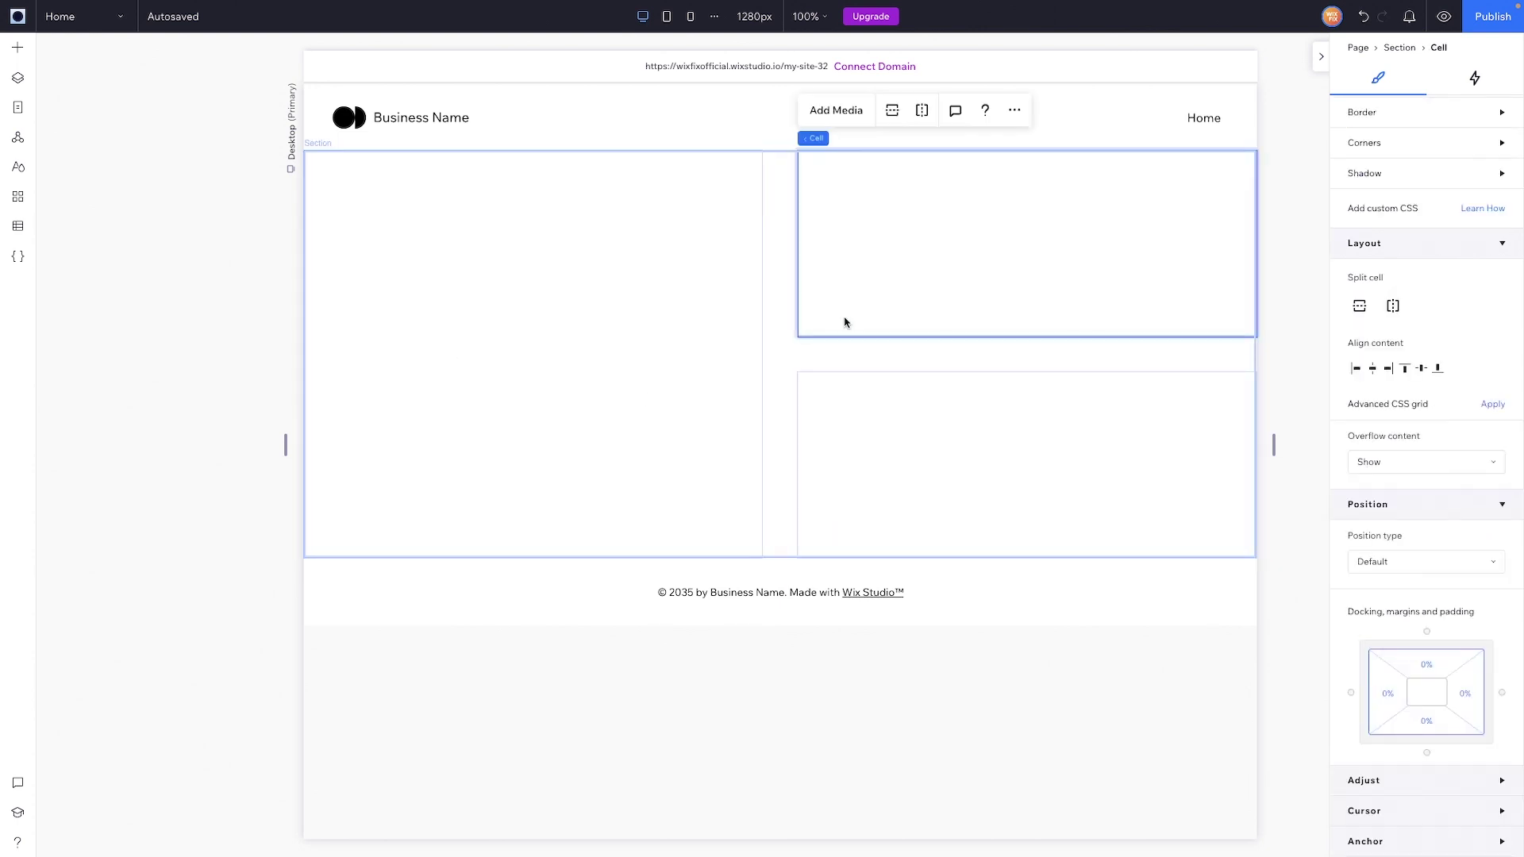
scroll(1433, 380, up, 4)
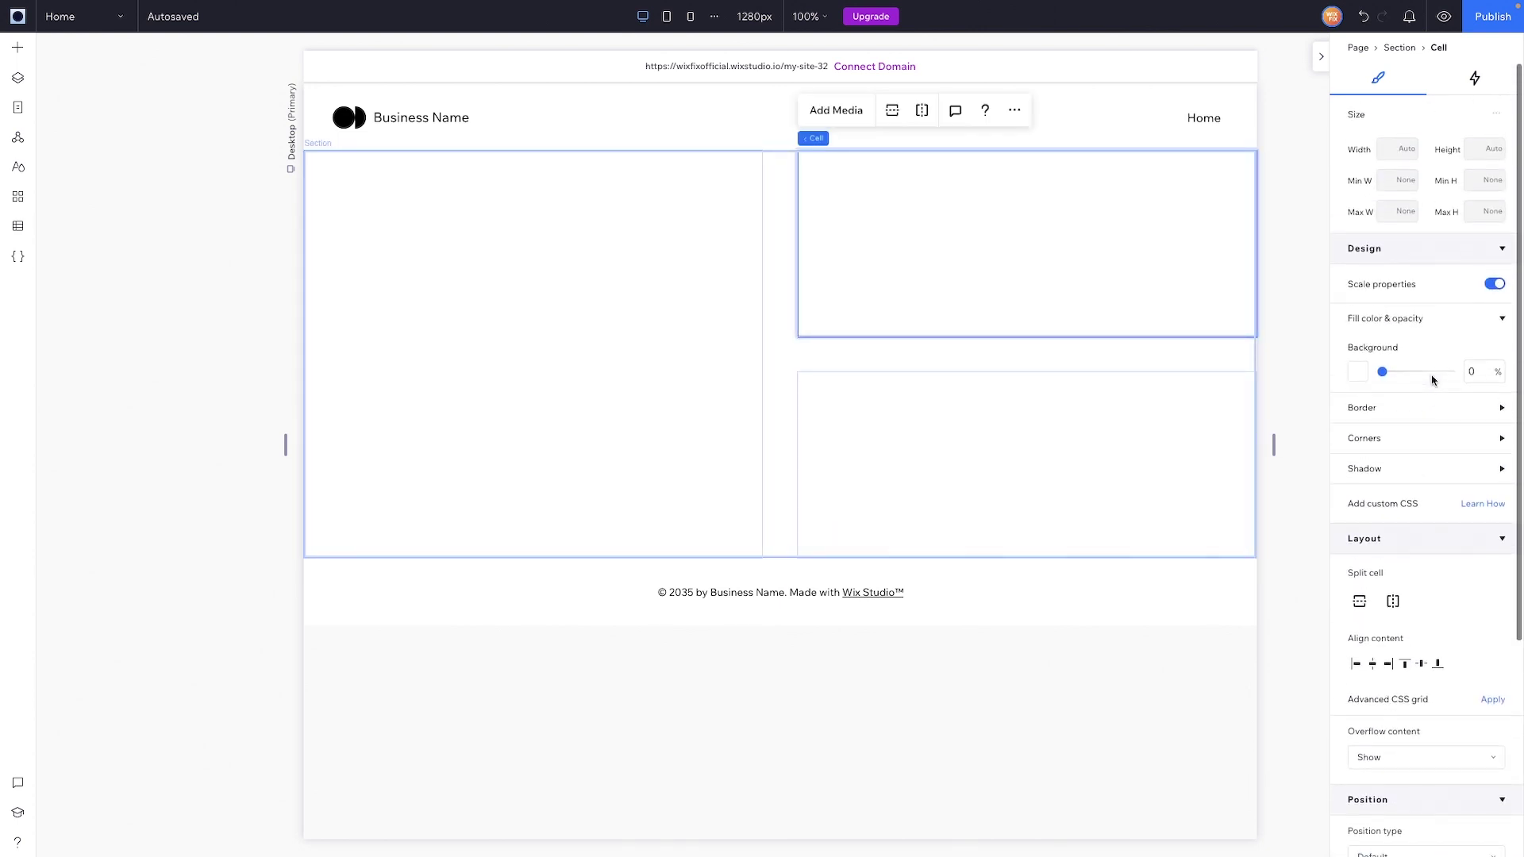
click(1359, 373)
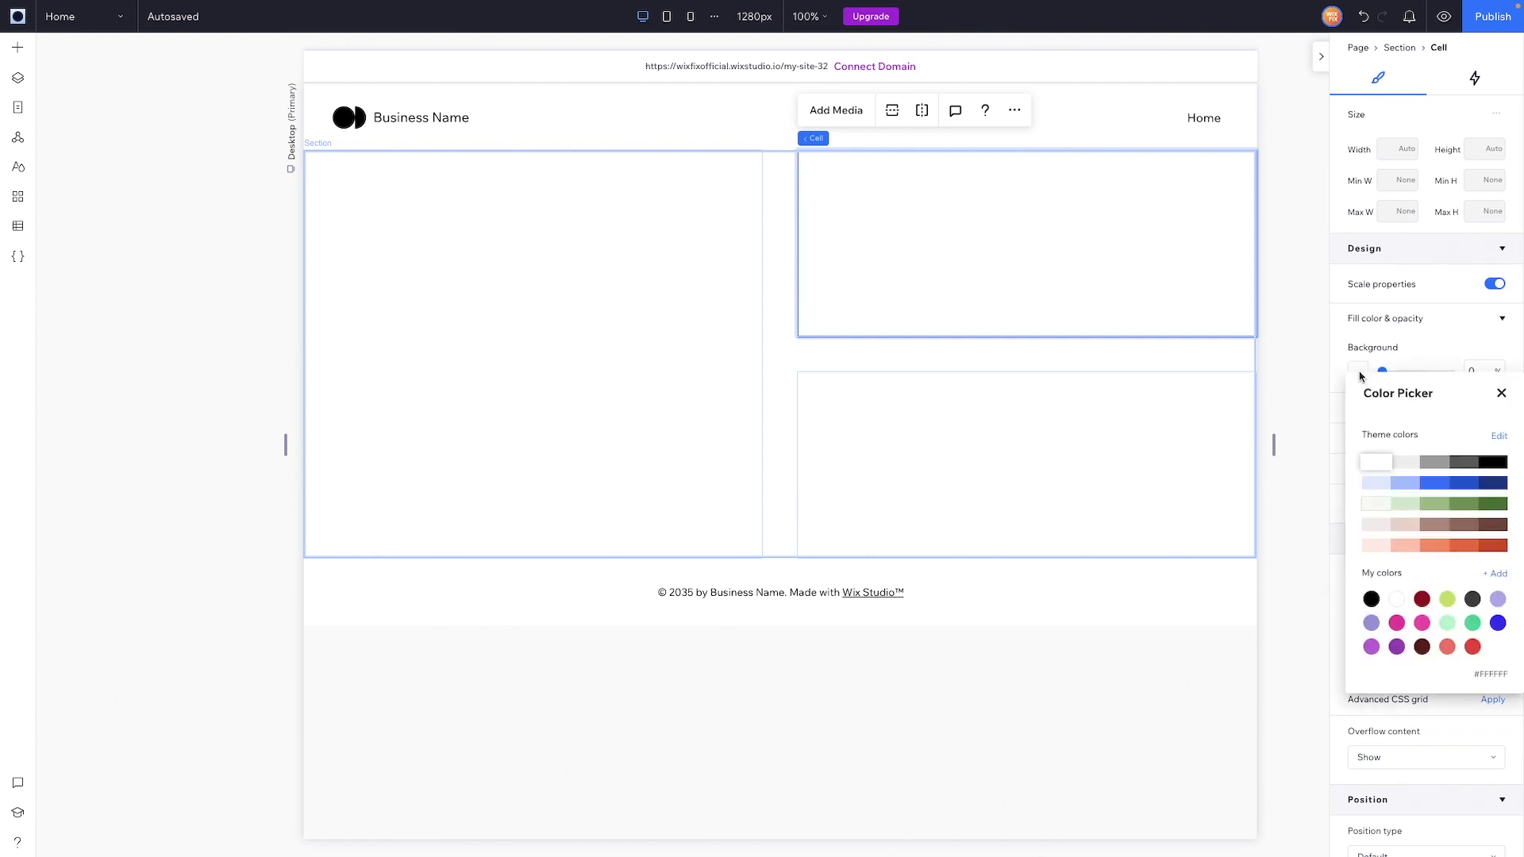
click(1406, 465)
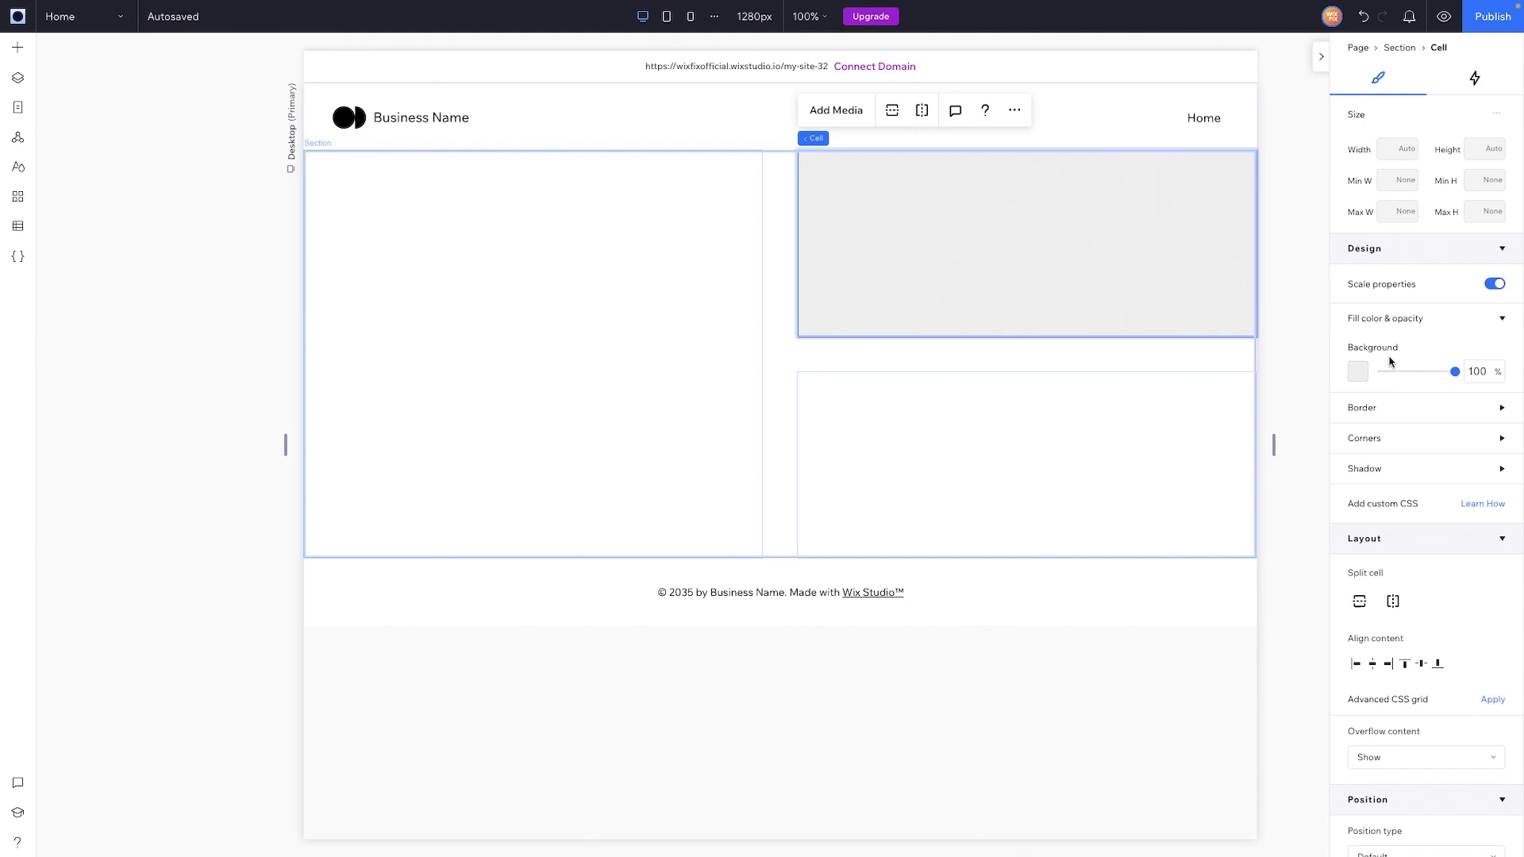
click(1399, 342)
click(1364, 486)
text(48)
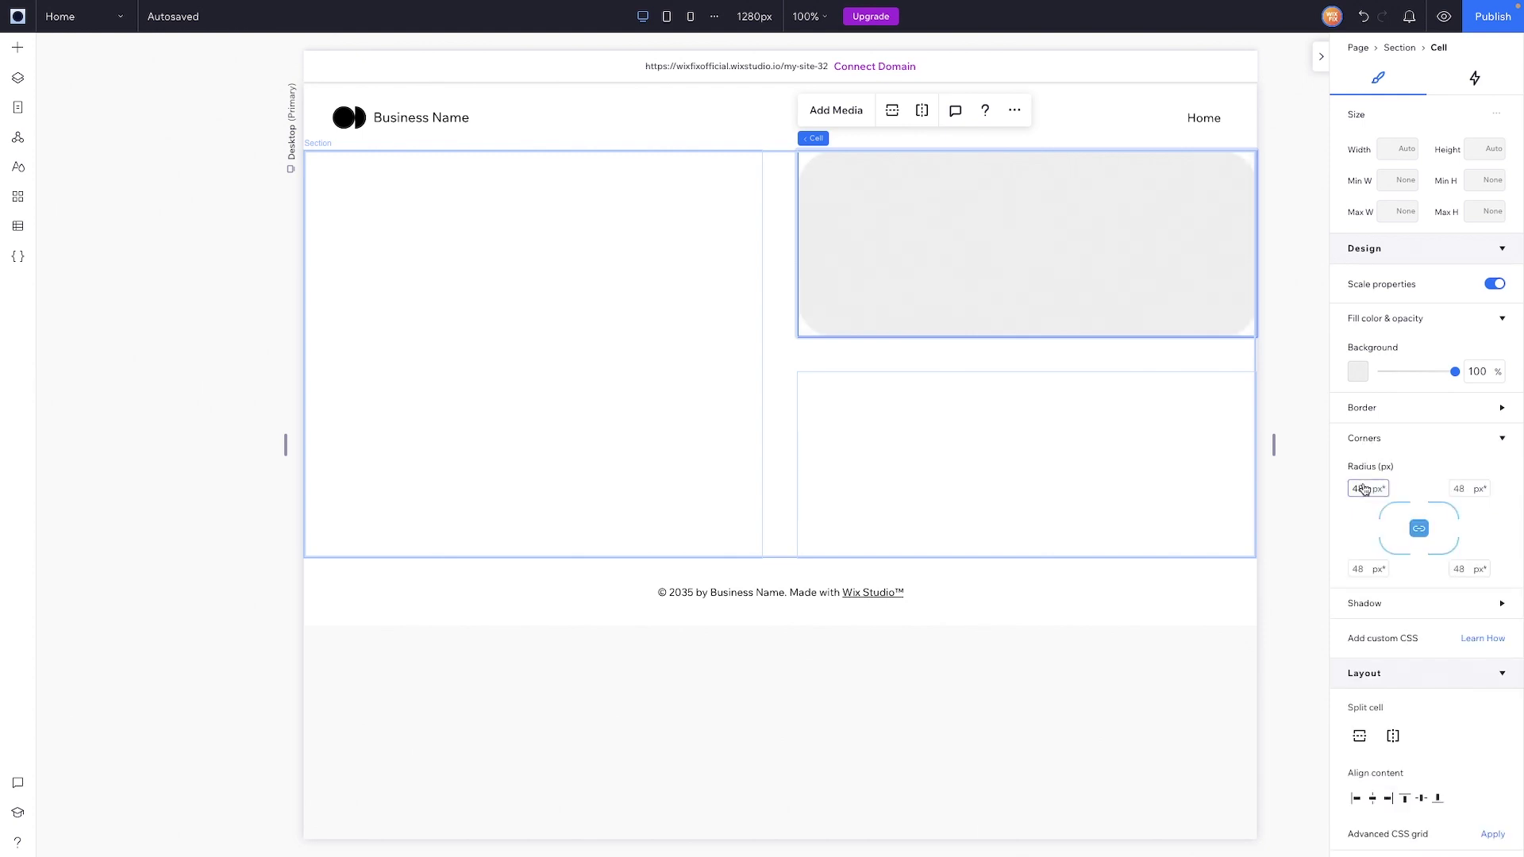
key(Return)
Give the lower right cell a peach (#FFE9DF) fill and 48 px rounded corners
click(917, 428)
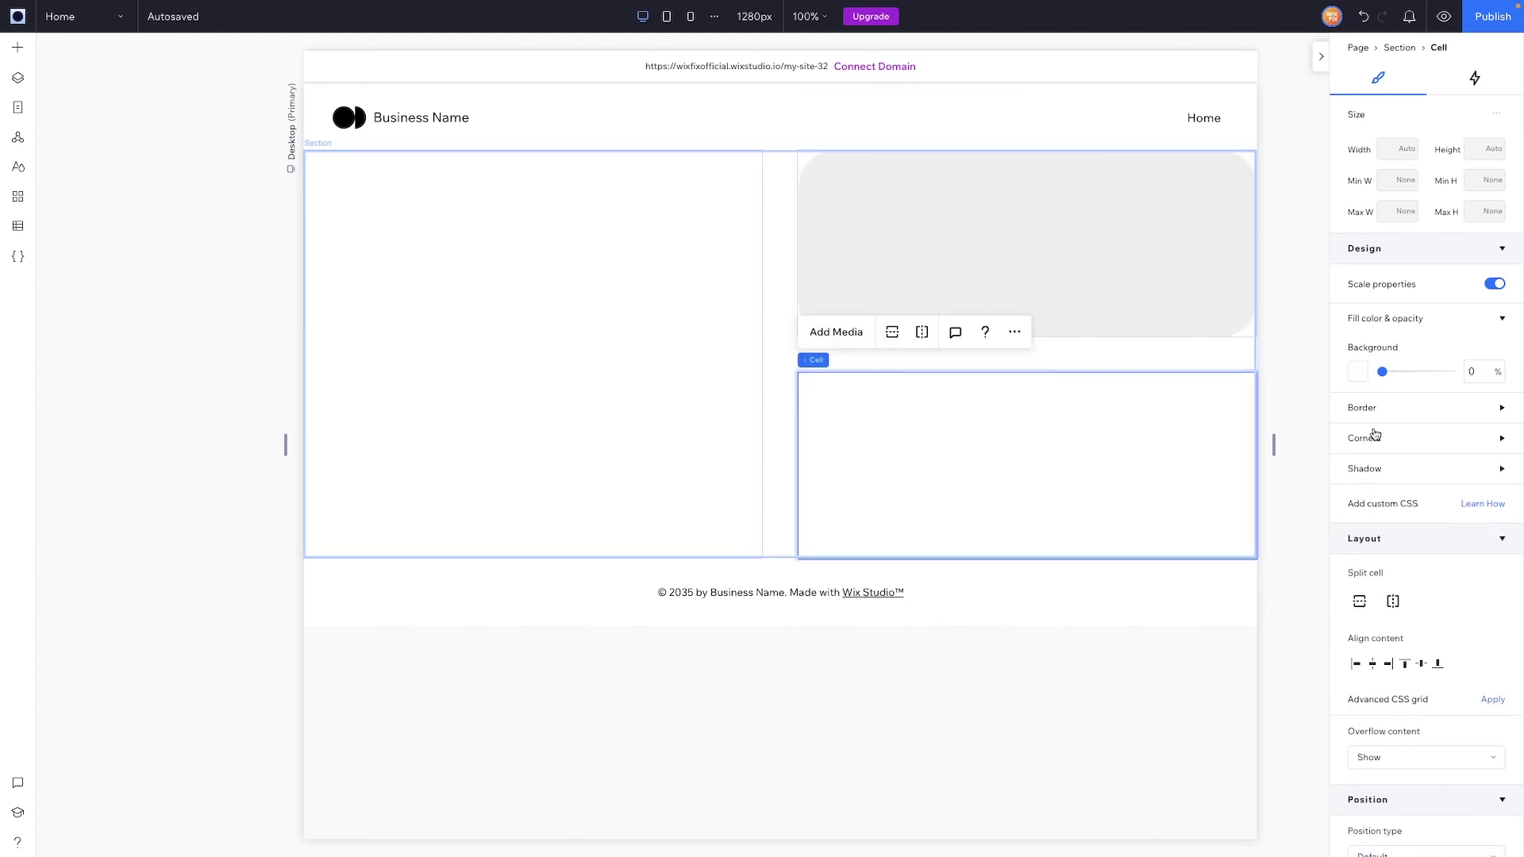
click(1359, 373)
click(1376, 545)
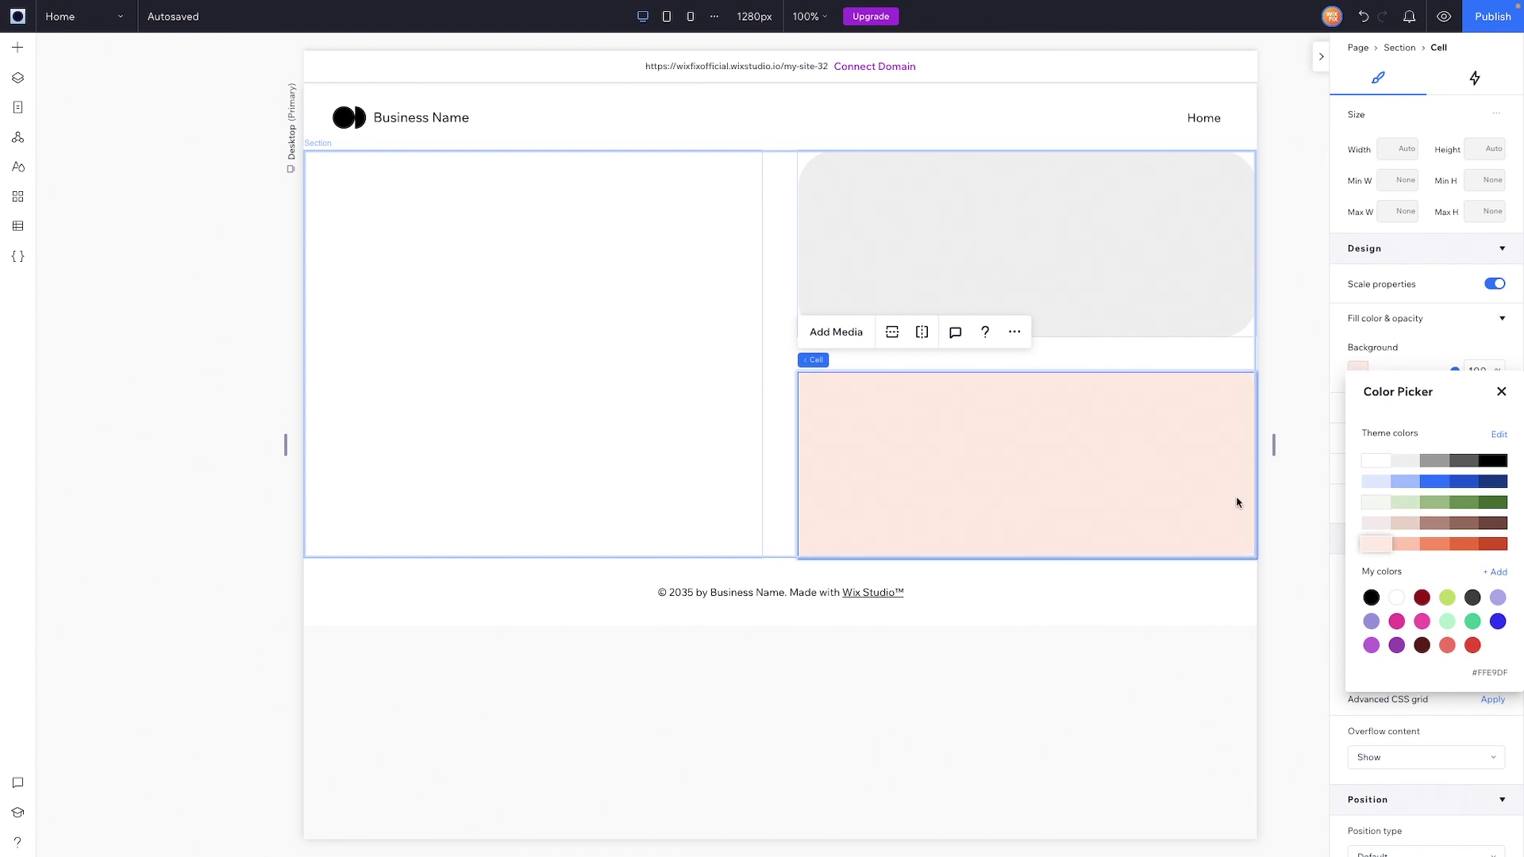
click(1384, 347)
click(1360, 441)
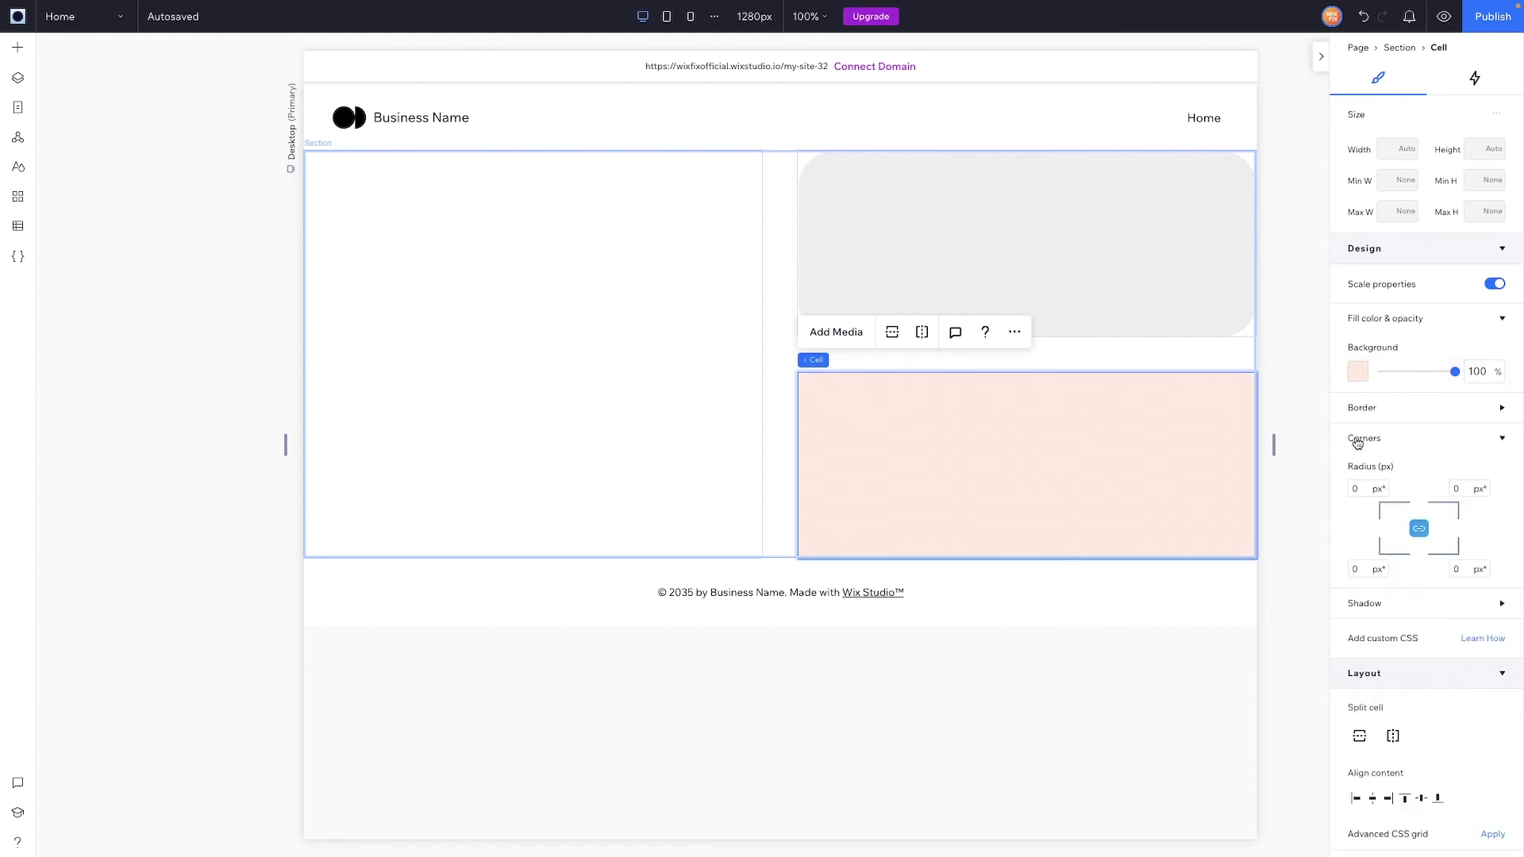
click(1360, 487)
text(48)
key(Return)
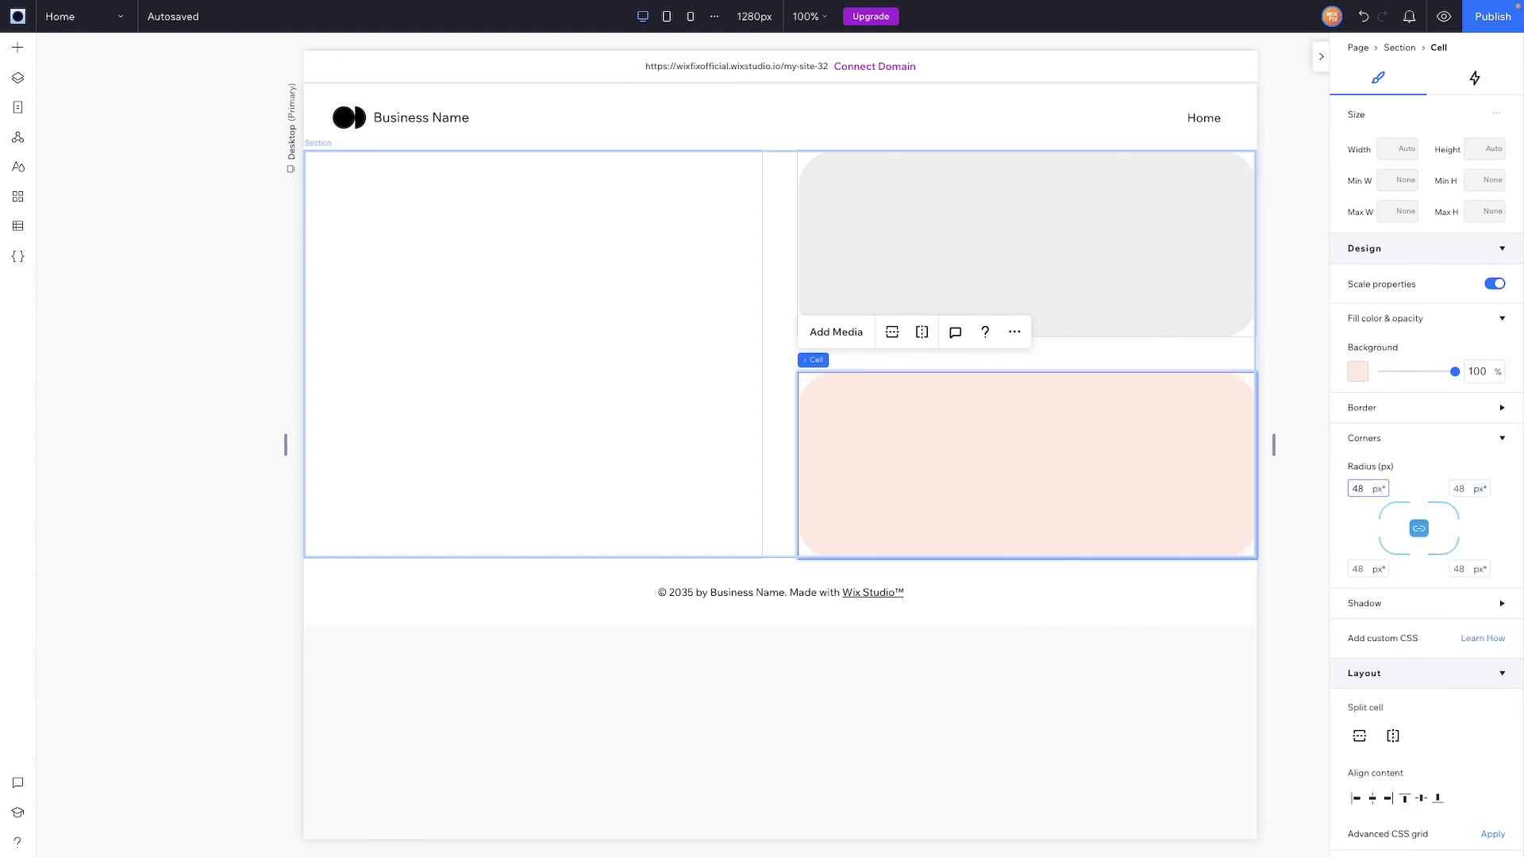
Quick Add a desert image into the empty left cell
click(622, 302)
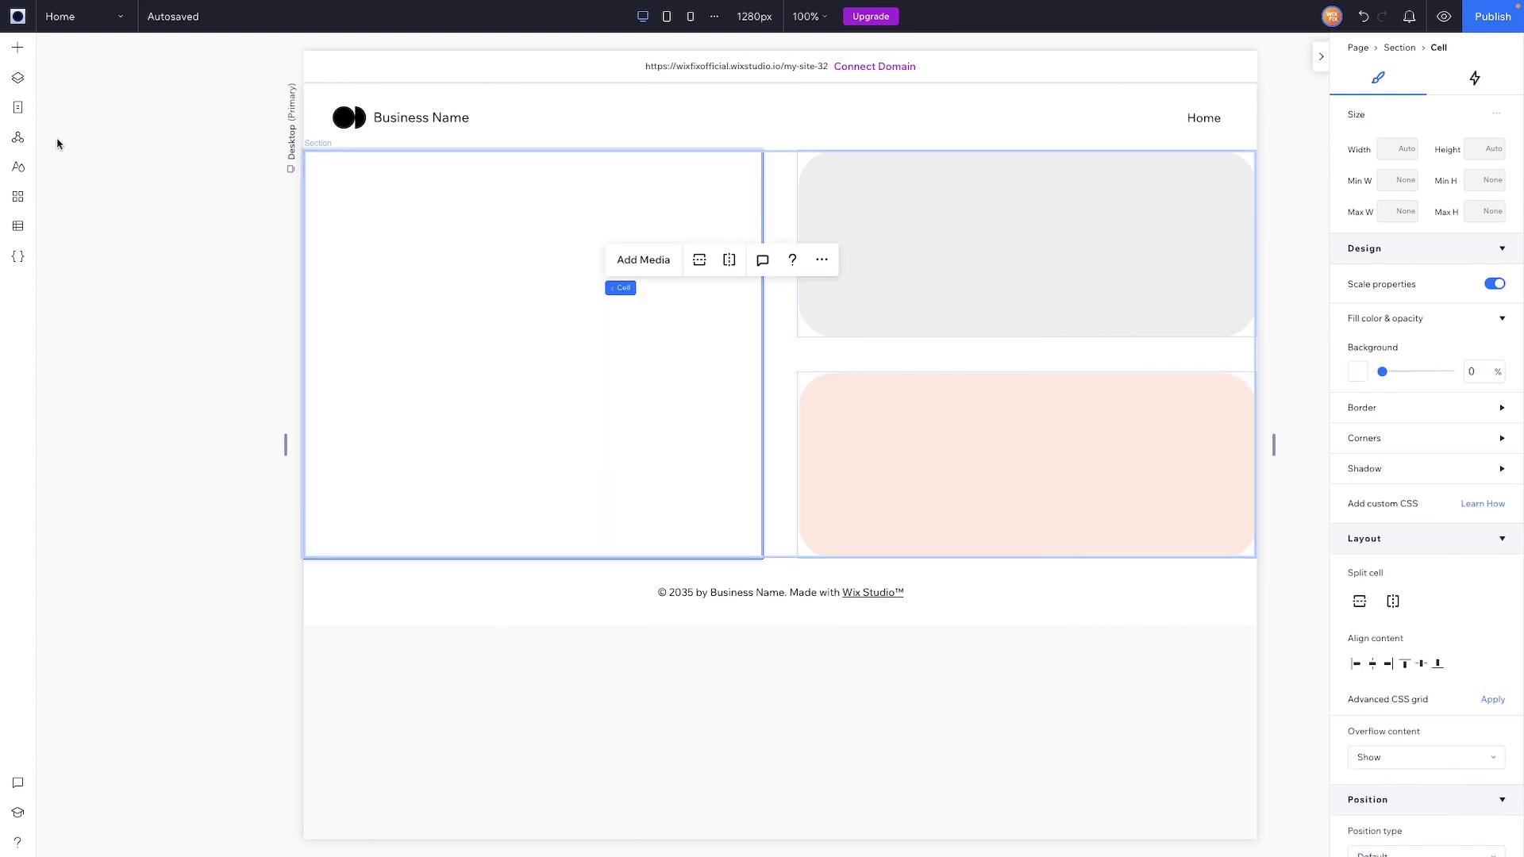
click(17, 48)
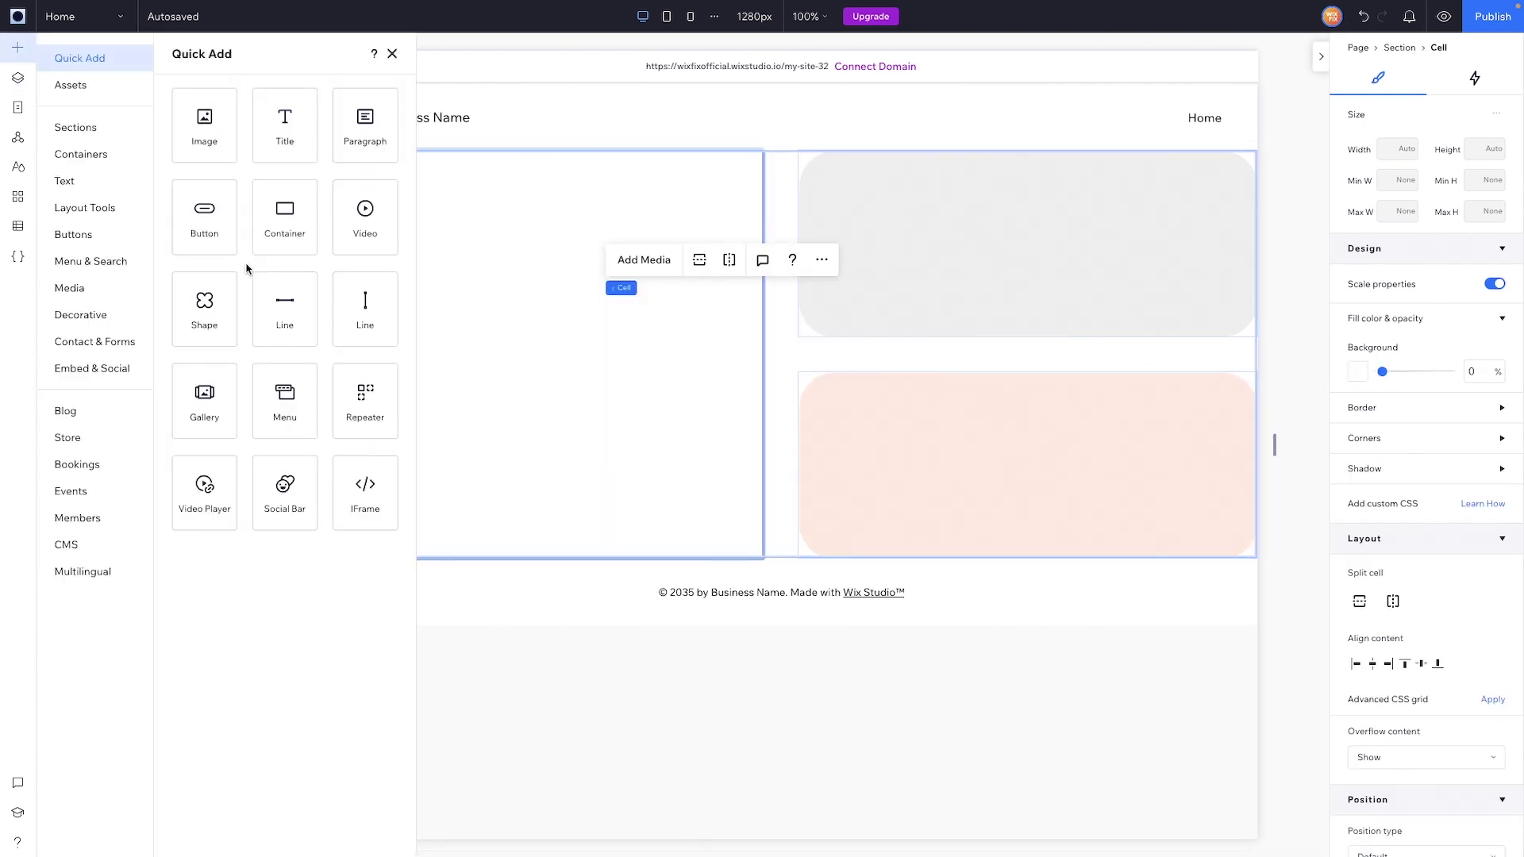
click(204, 124)
Round the desert image's corners to 48 px
scroll(1383, 355, down, 2)
click(1382, 371)
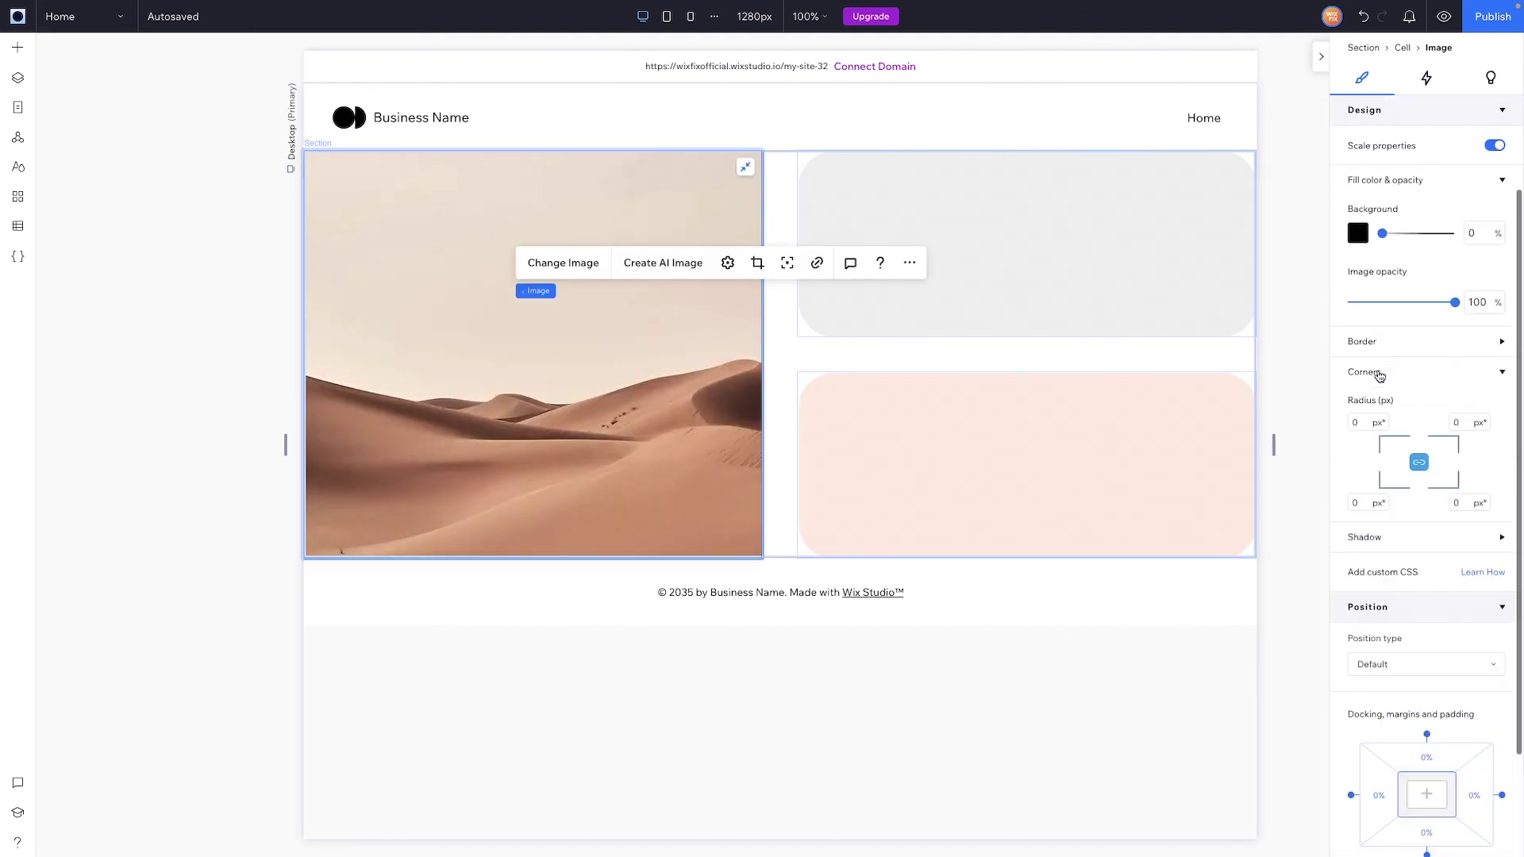
click(1364, 423)
key(Return)
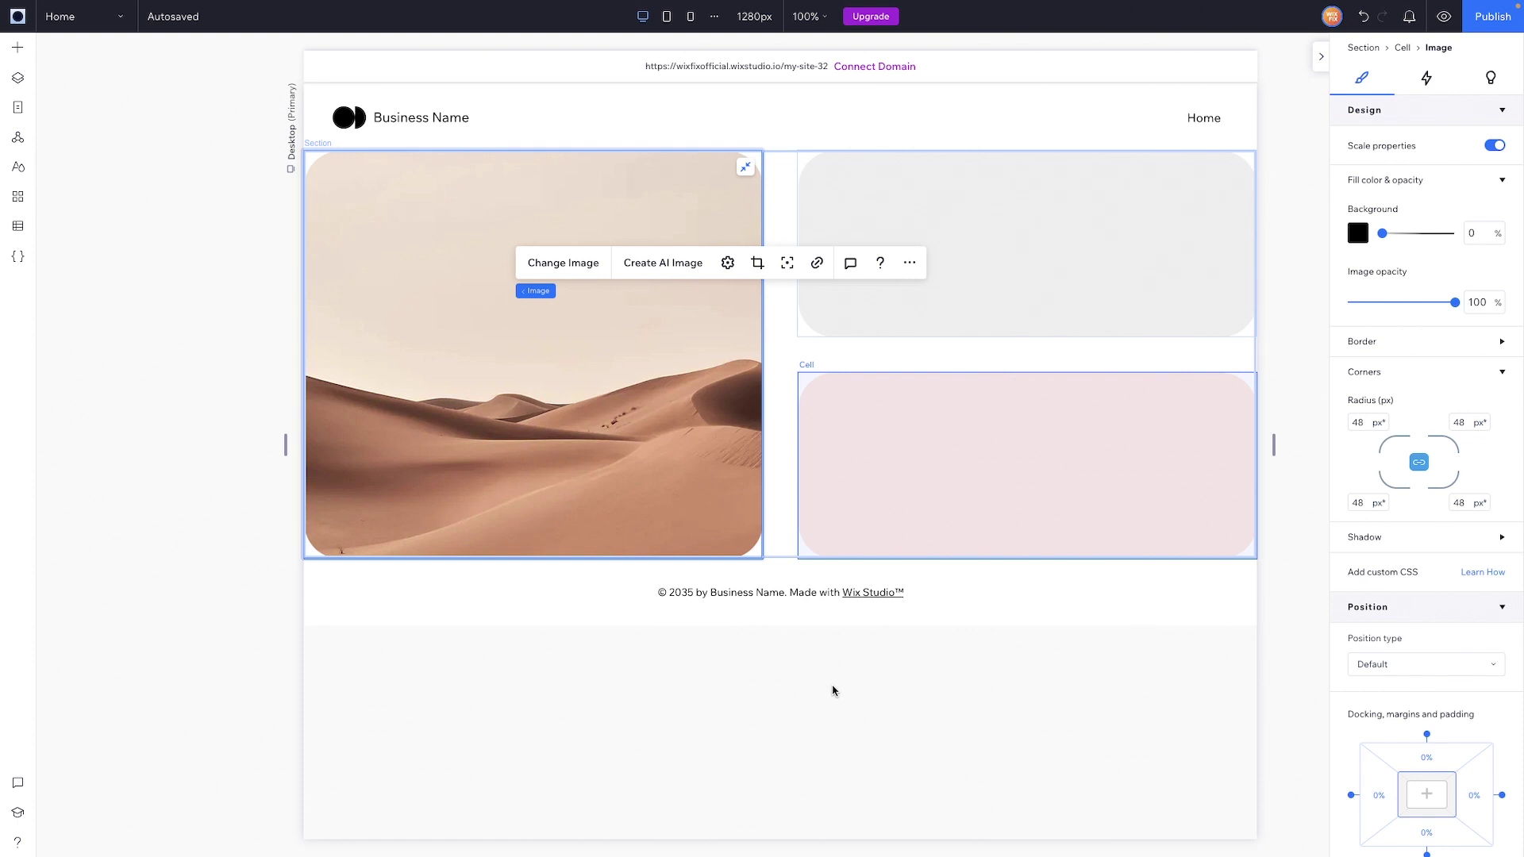
Select the header menu and the desert image in turn, finishing on the peach lower cell
click(1302, 340)
click(1047, 117)
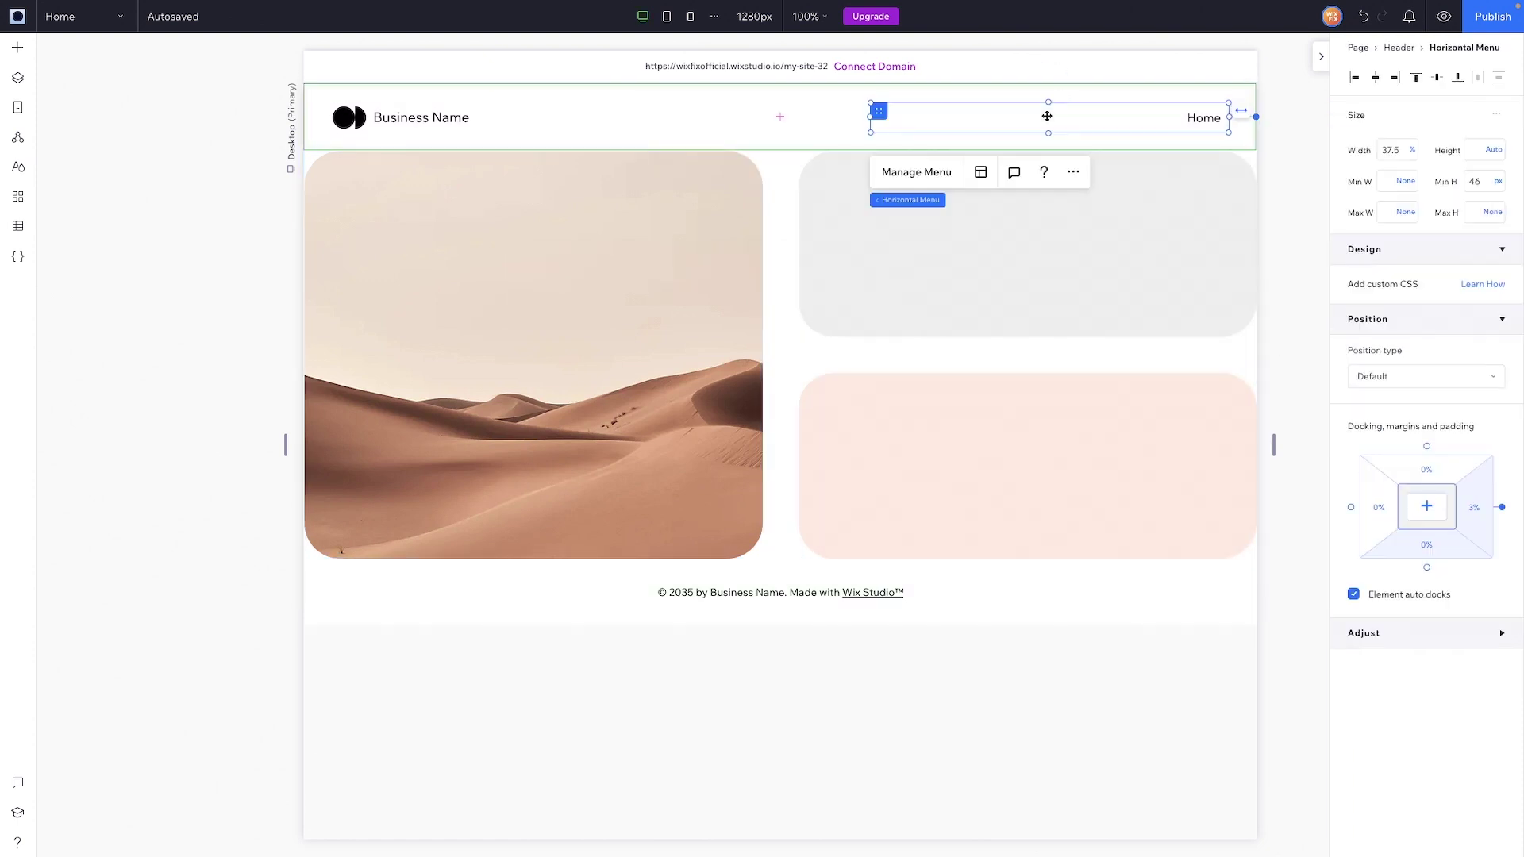
click(709, 295)
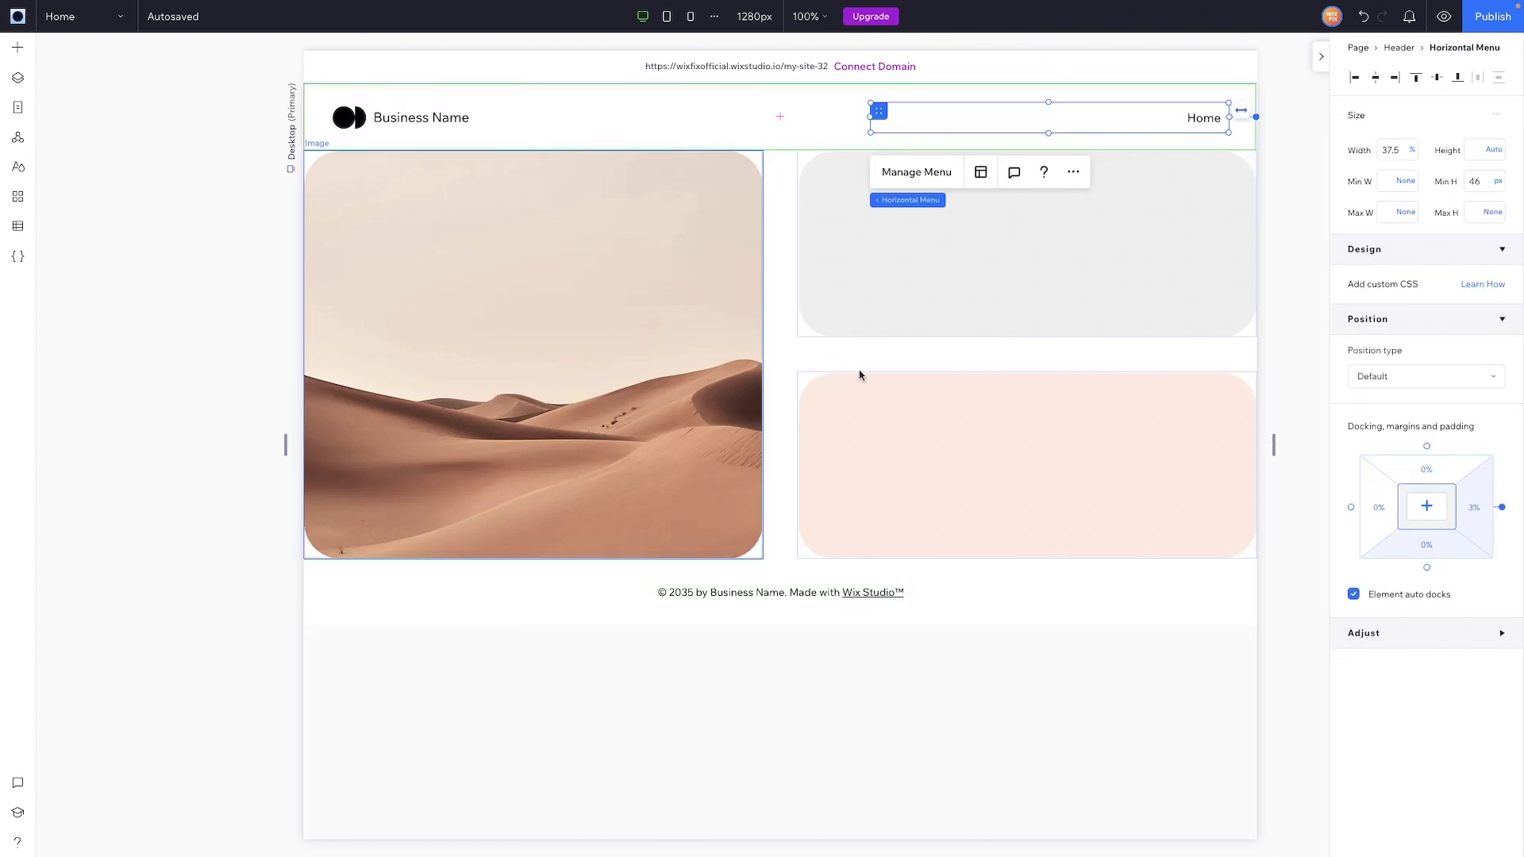
click(1011, 446)
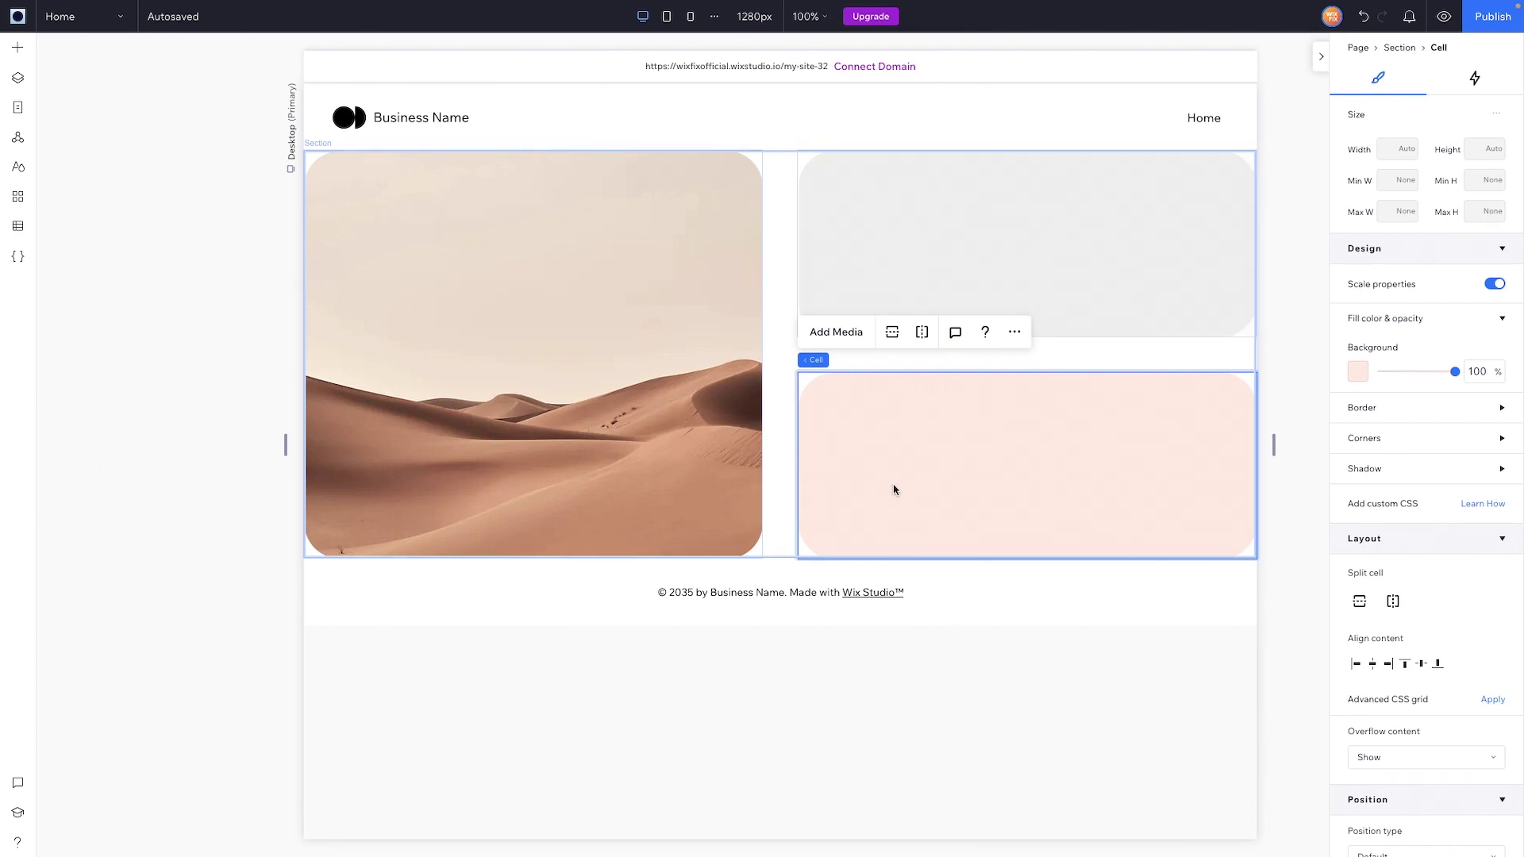
Swap the two right cells so the peach cell sits above the grey one
shift+click(958, 234)
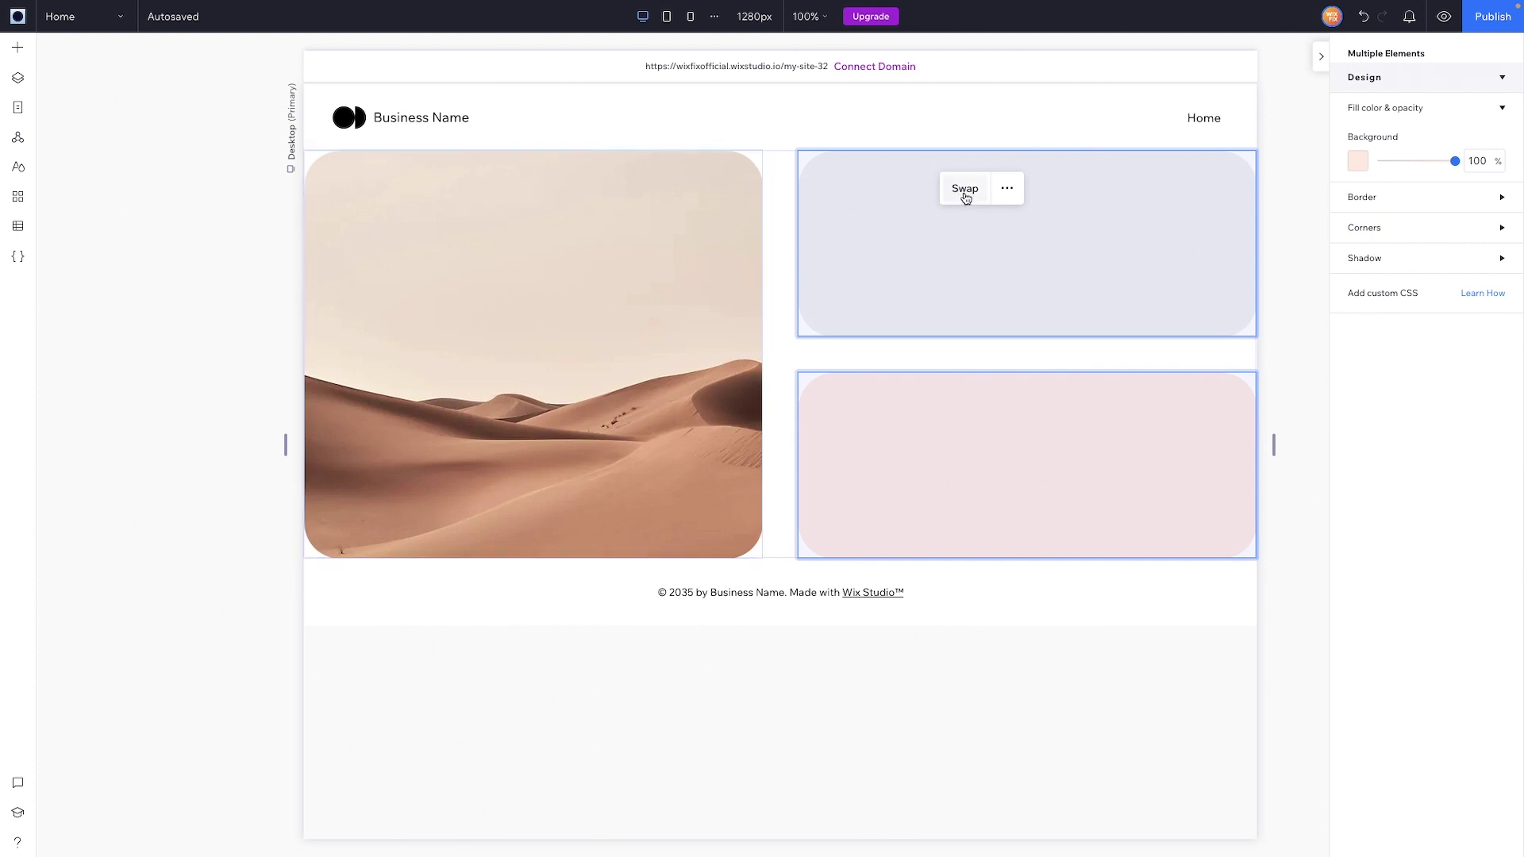
click(966, 190)
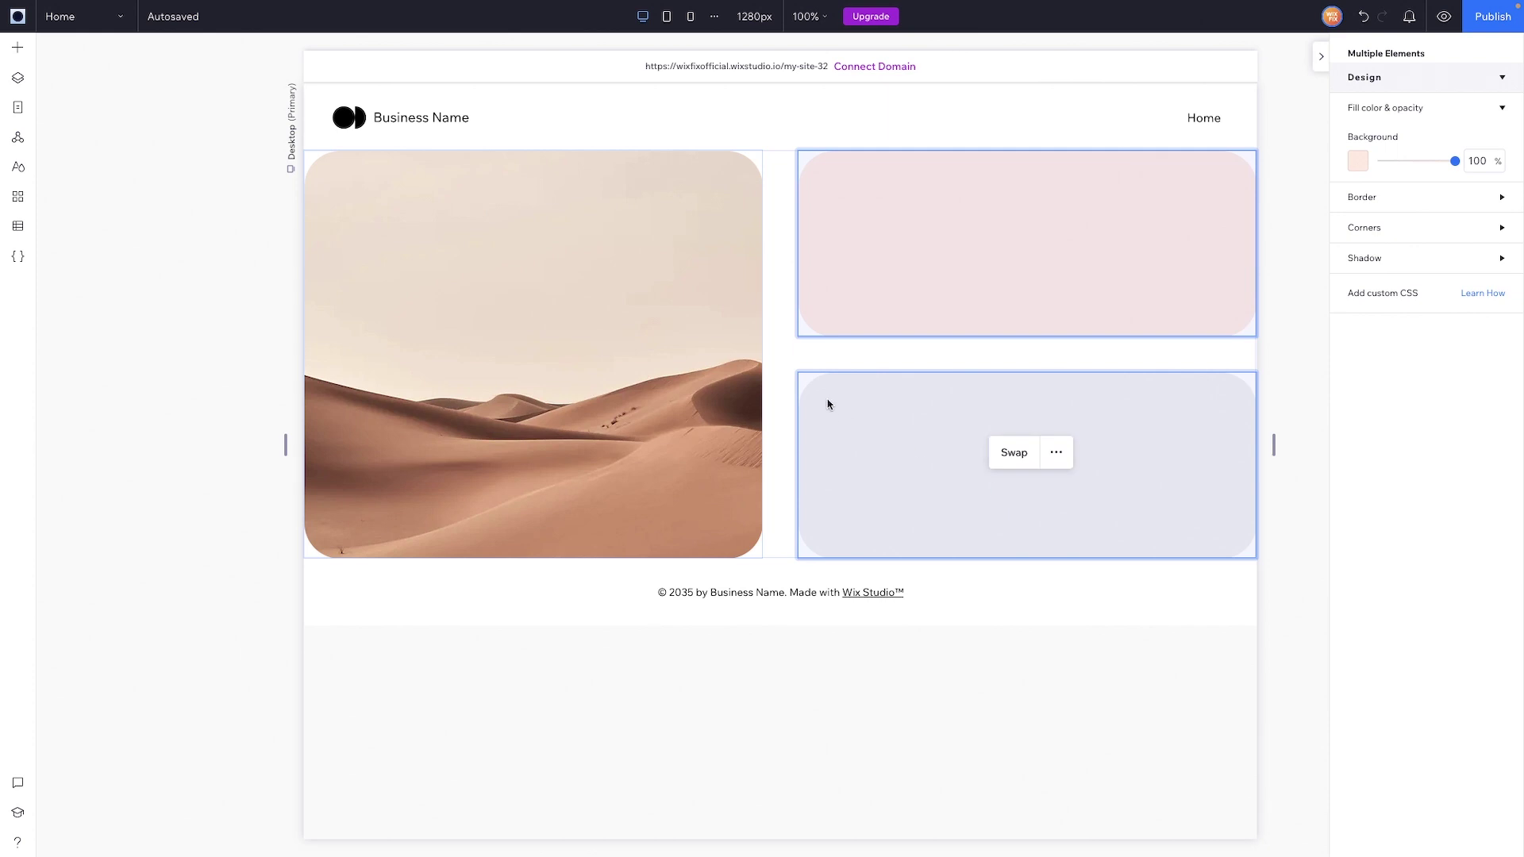
click(793, 527)
drag(781, 559, 797, 669)
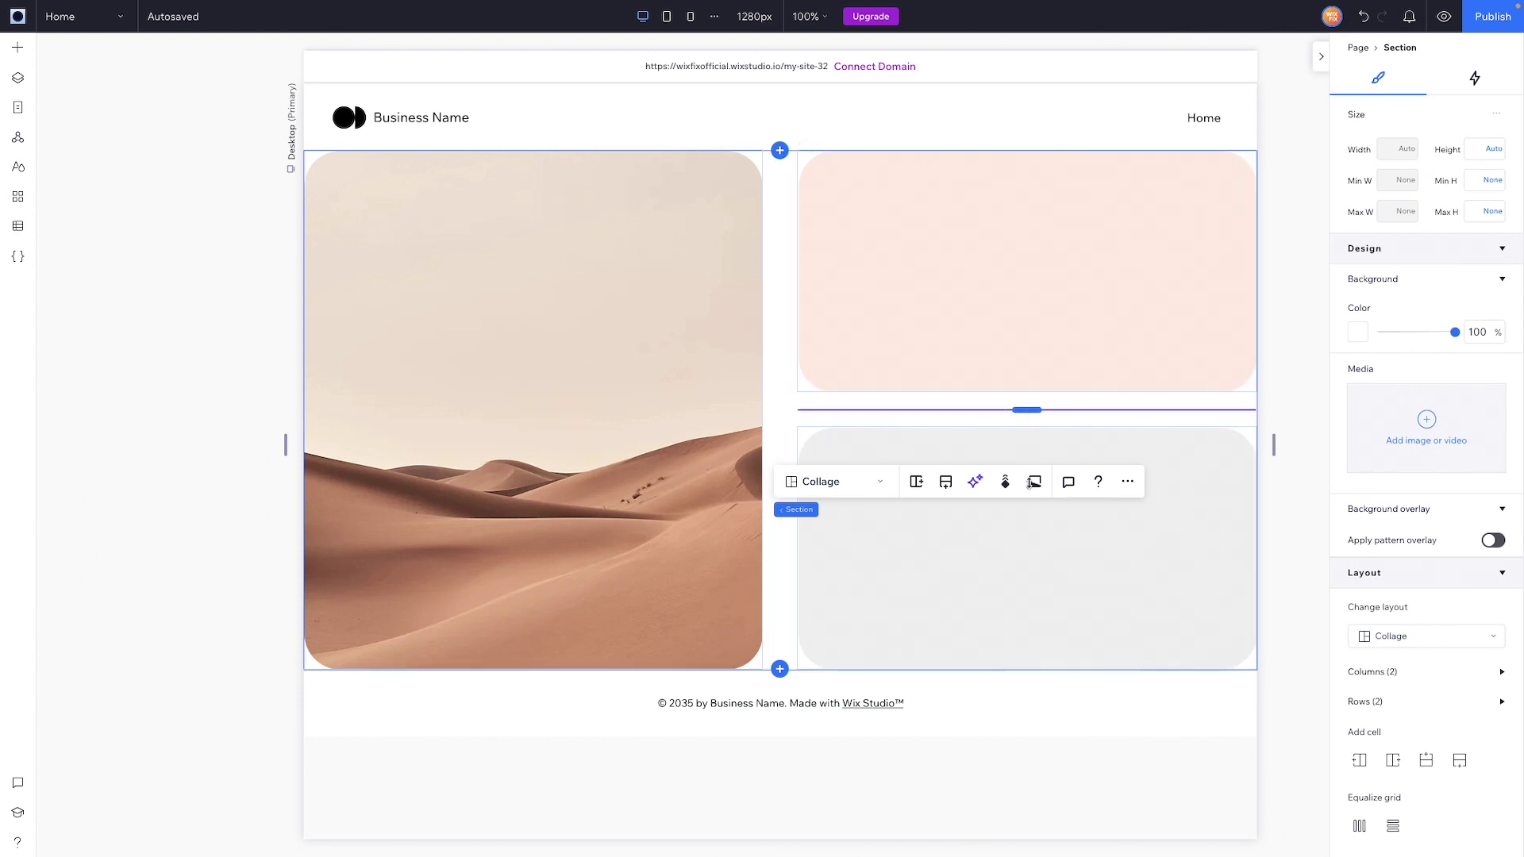
drag(1030, 483, 1026, 550)
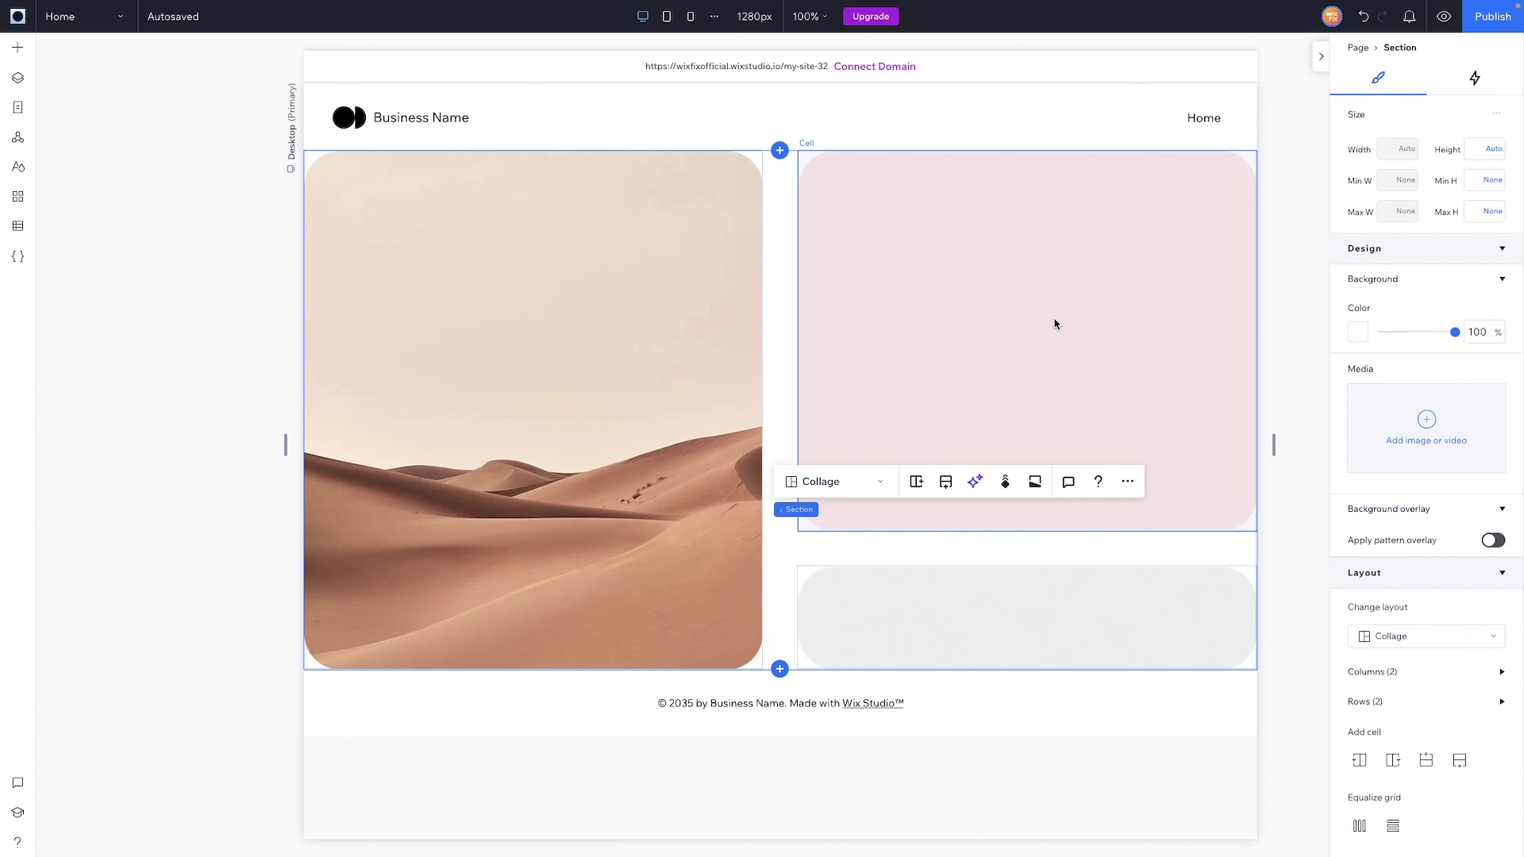
click(953, 397)
shift+click(942, 602)
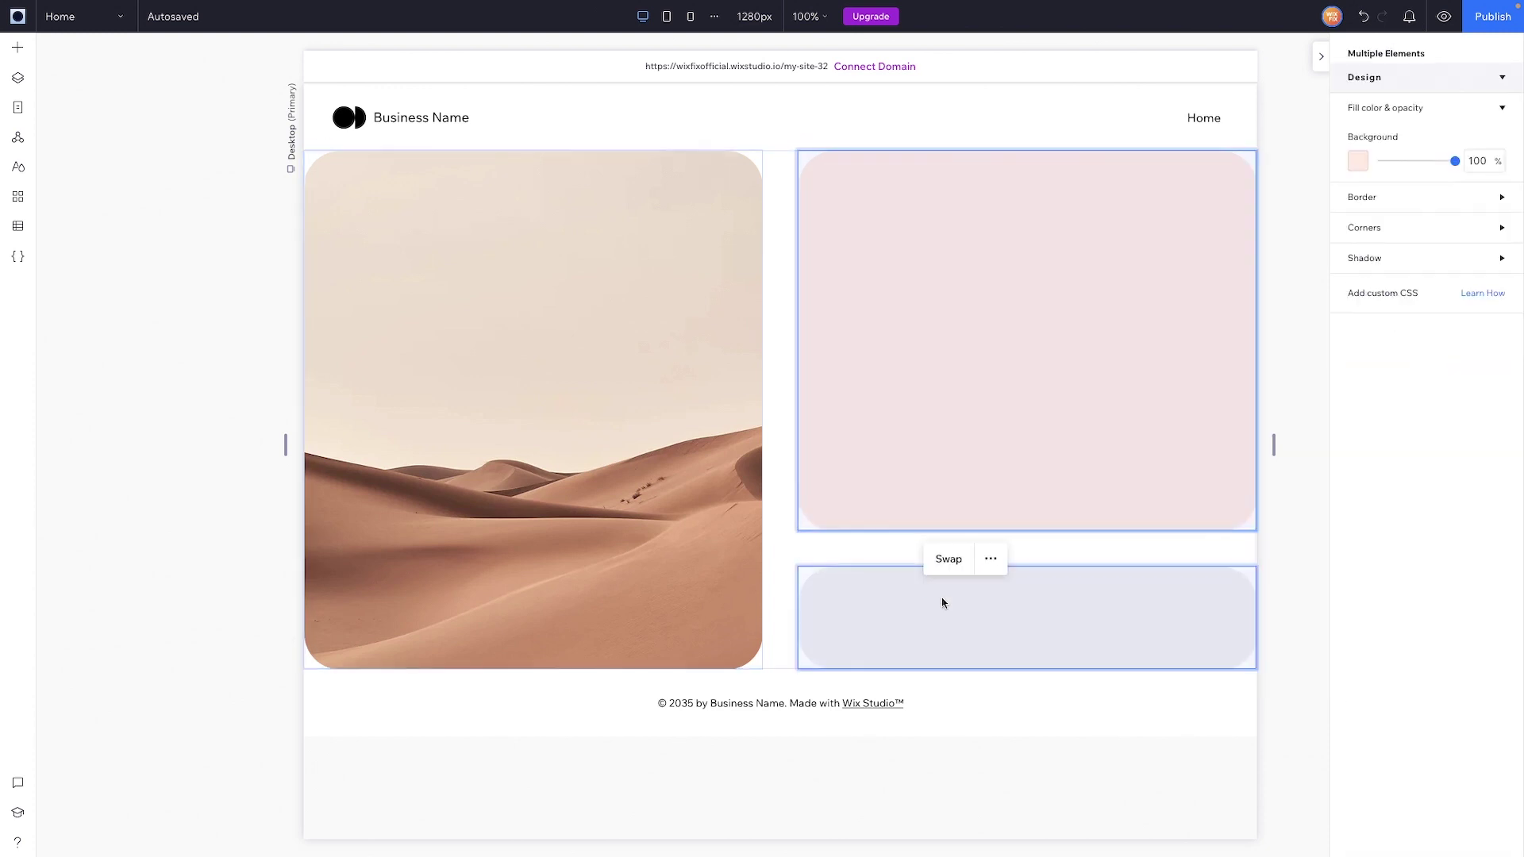
click(952, 562)
click(947, 557)
mouse_move(782, 502)
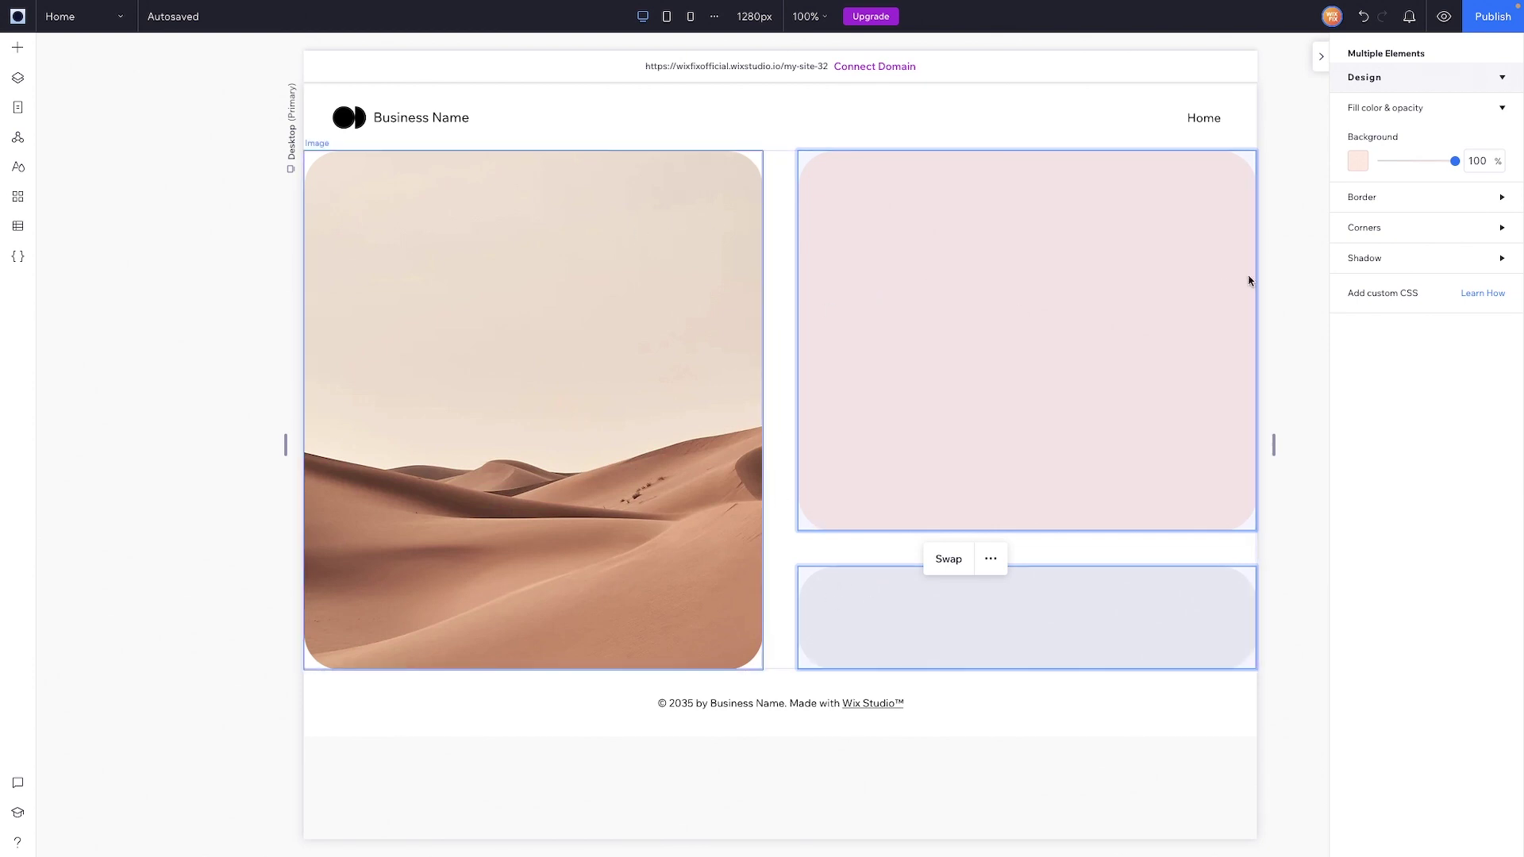
Give the collage section 5% left and right padding
click(790, 212)
scroll(1437, 584, down, 5)
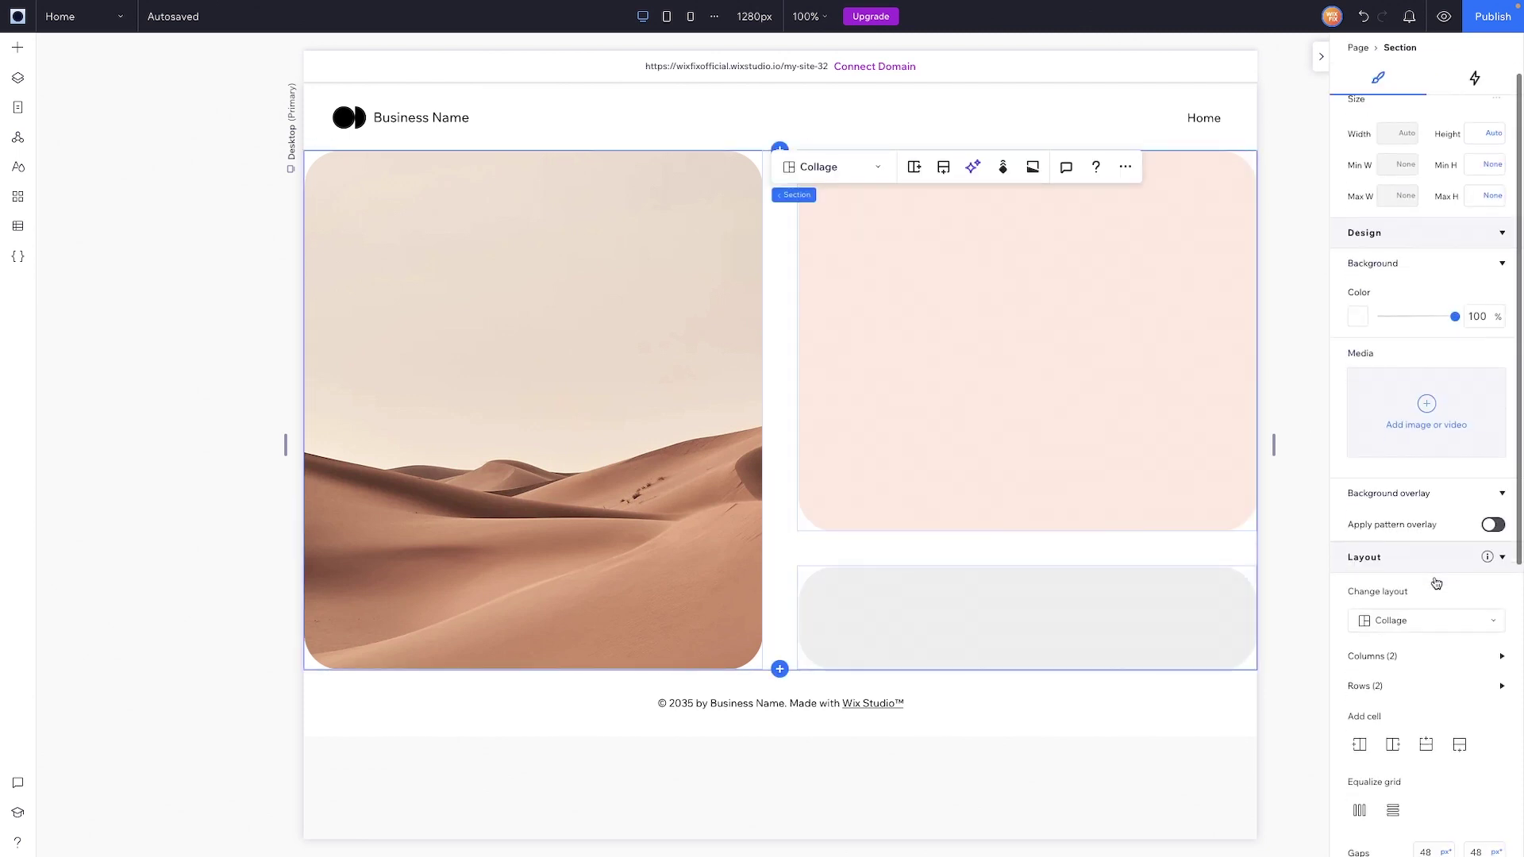
scroll(1437, 583, down, 2)
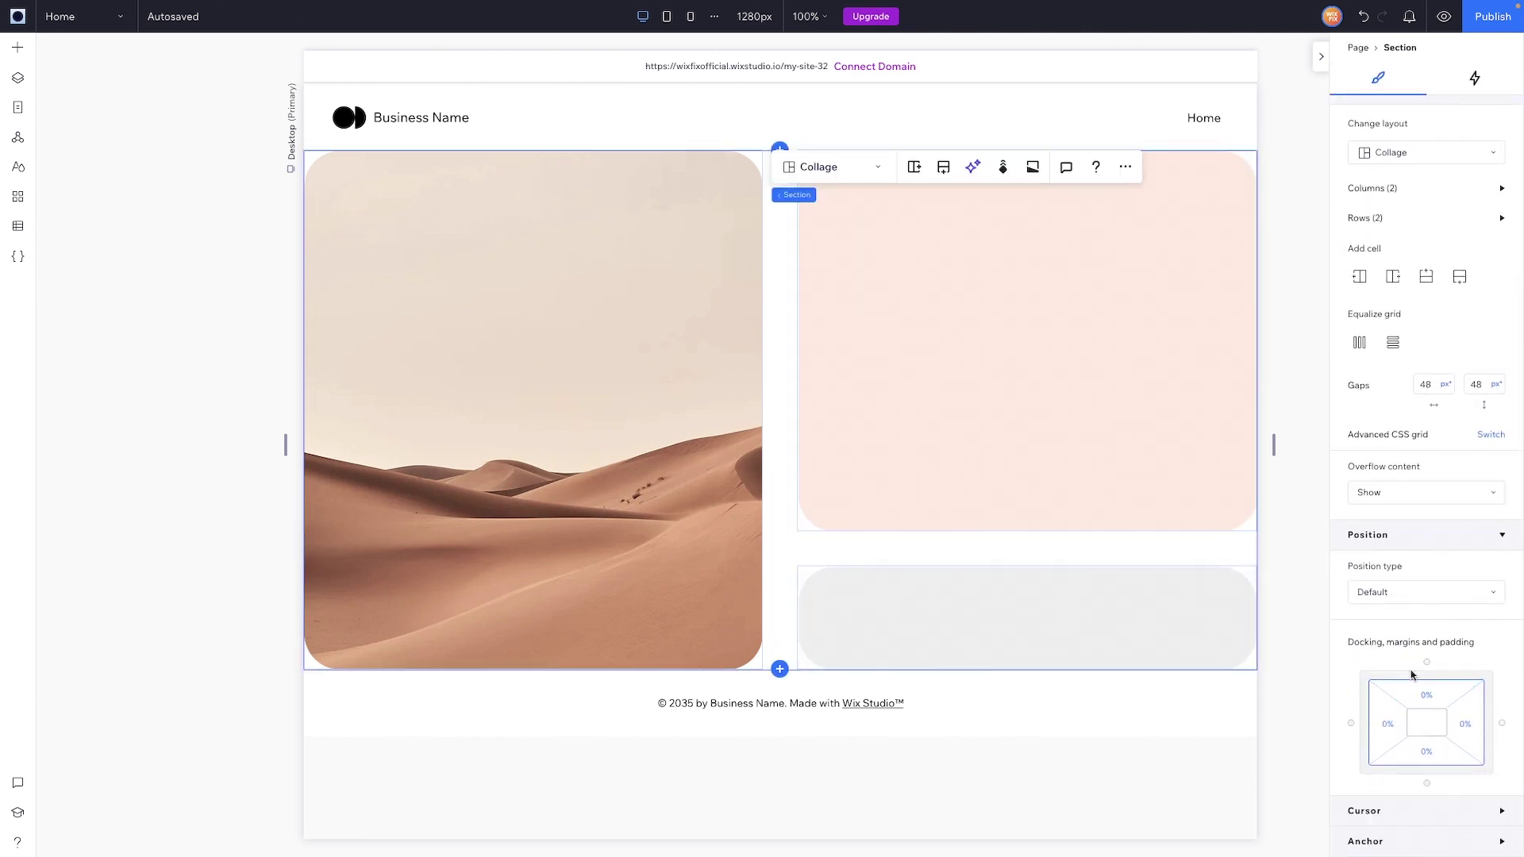
click(1397, 729)
text(5)
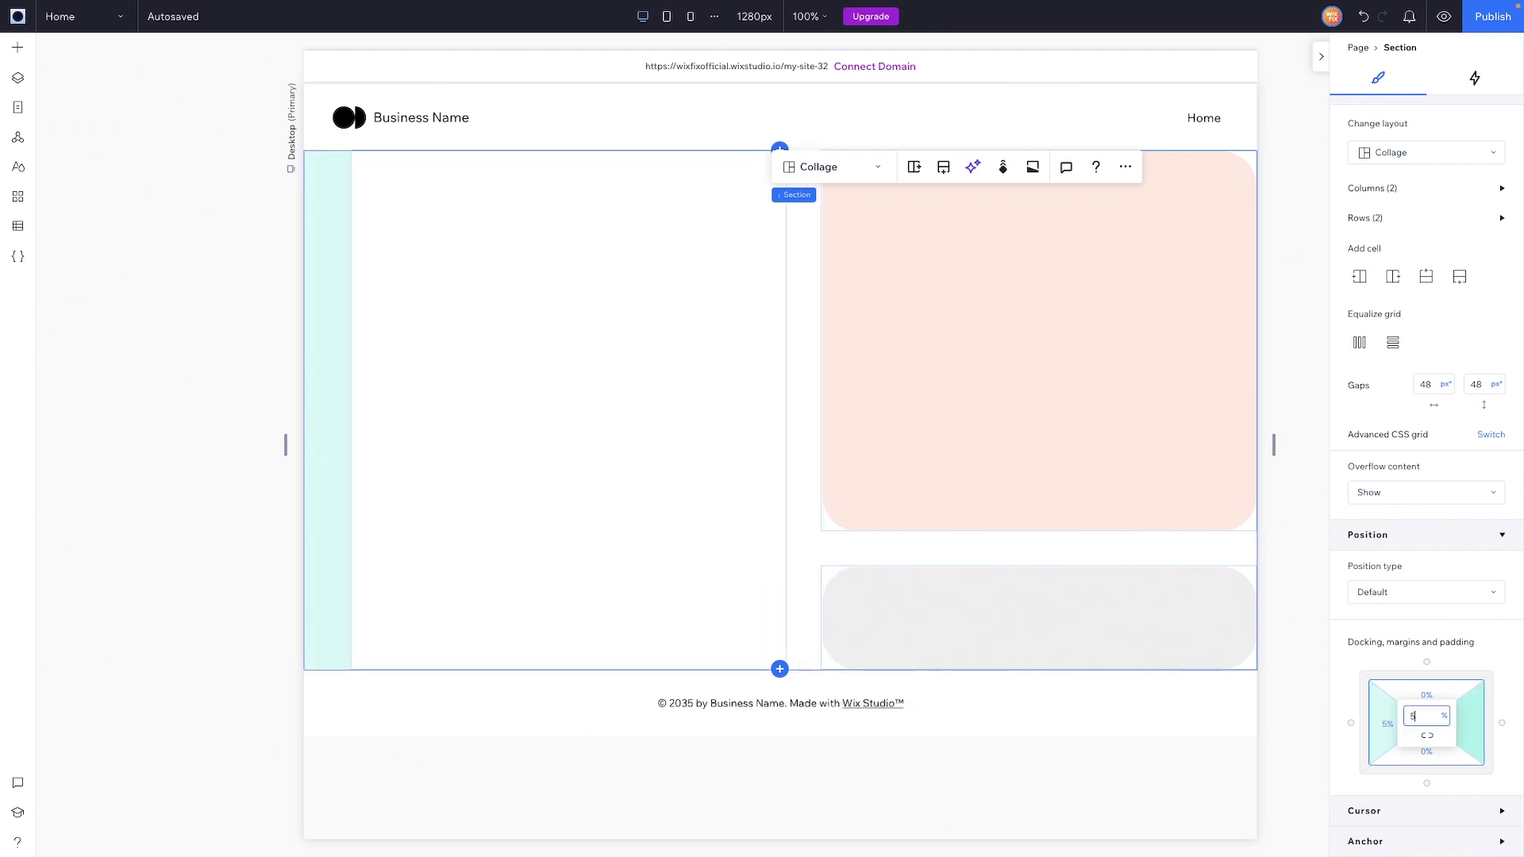
click(1009, 317)
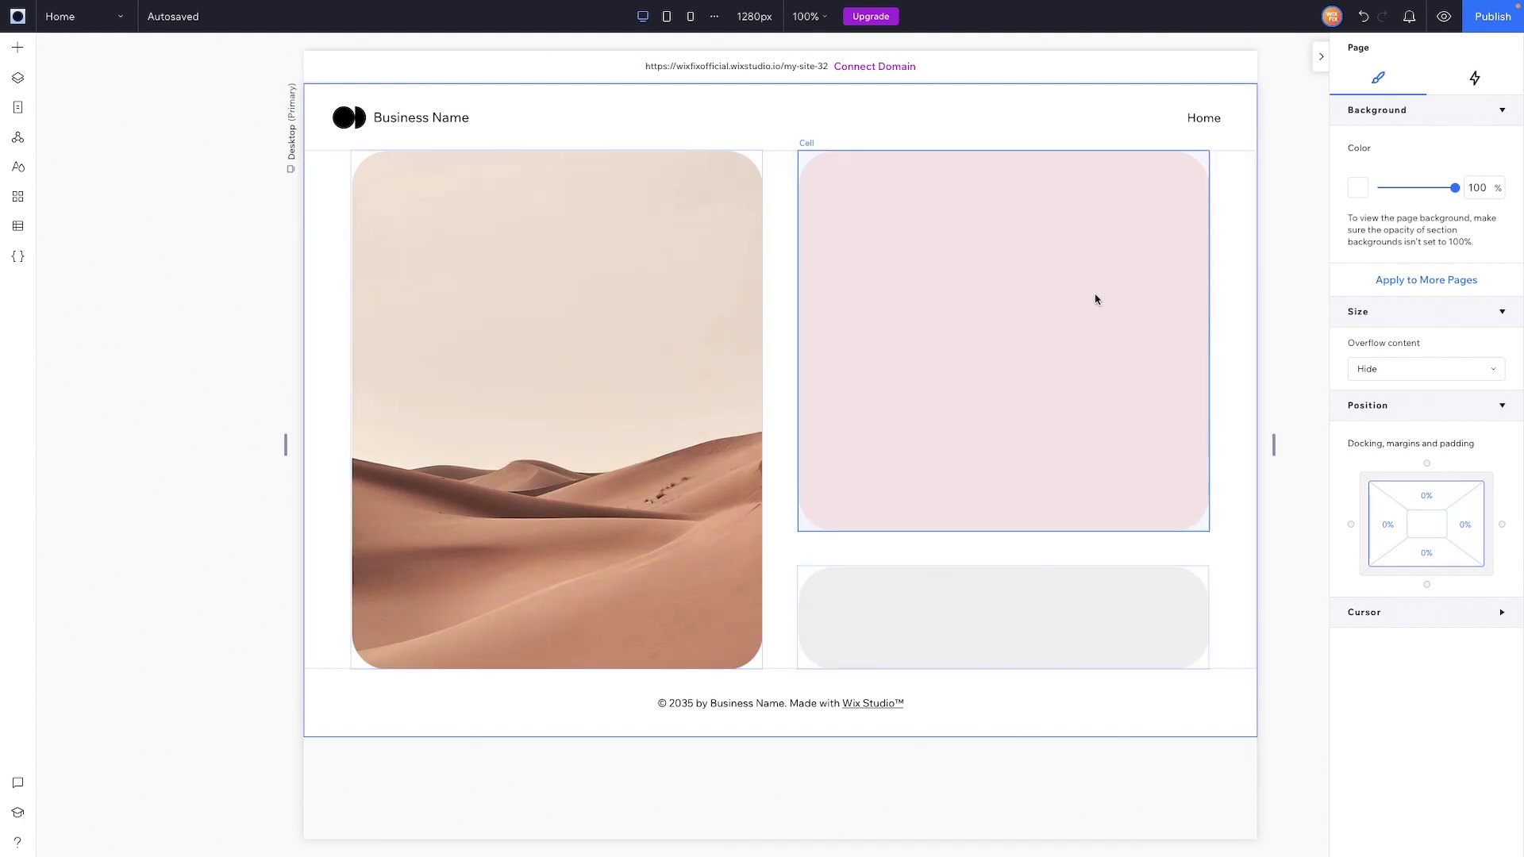
Undo the collage with Ctrl+Z back to a blank section and select it
click(1045, 292)
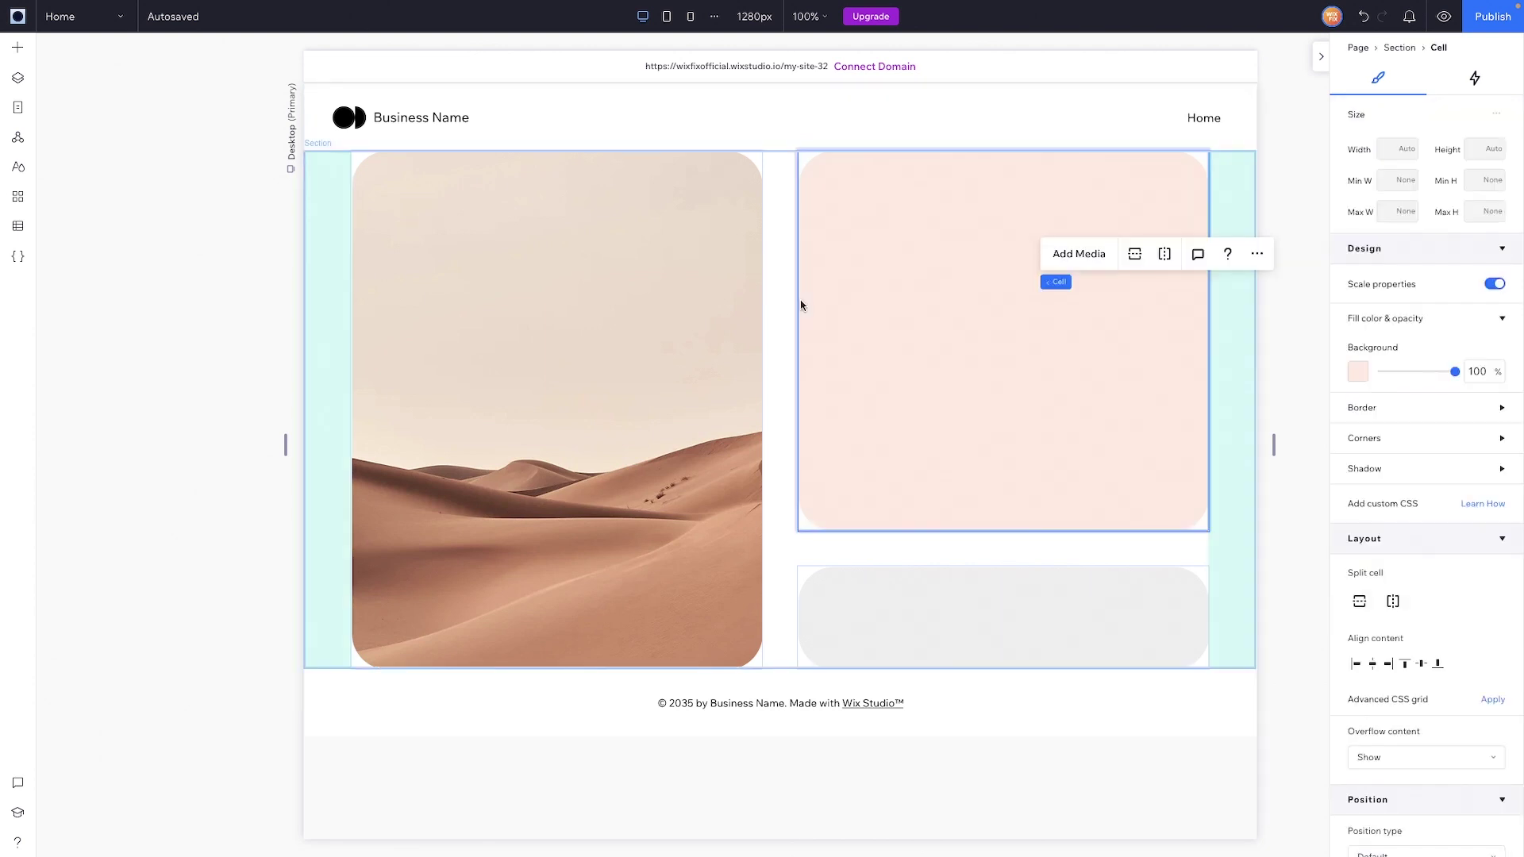
click(1281, 327)
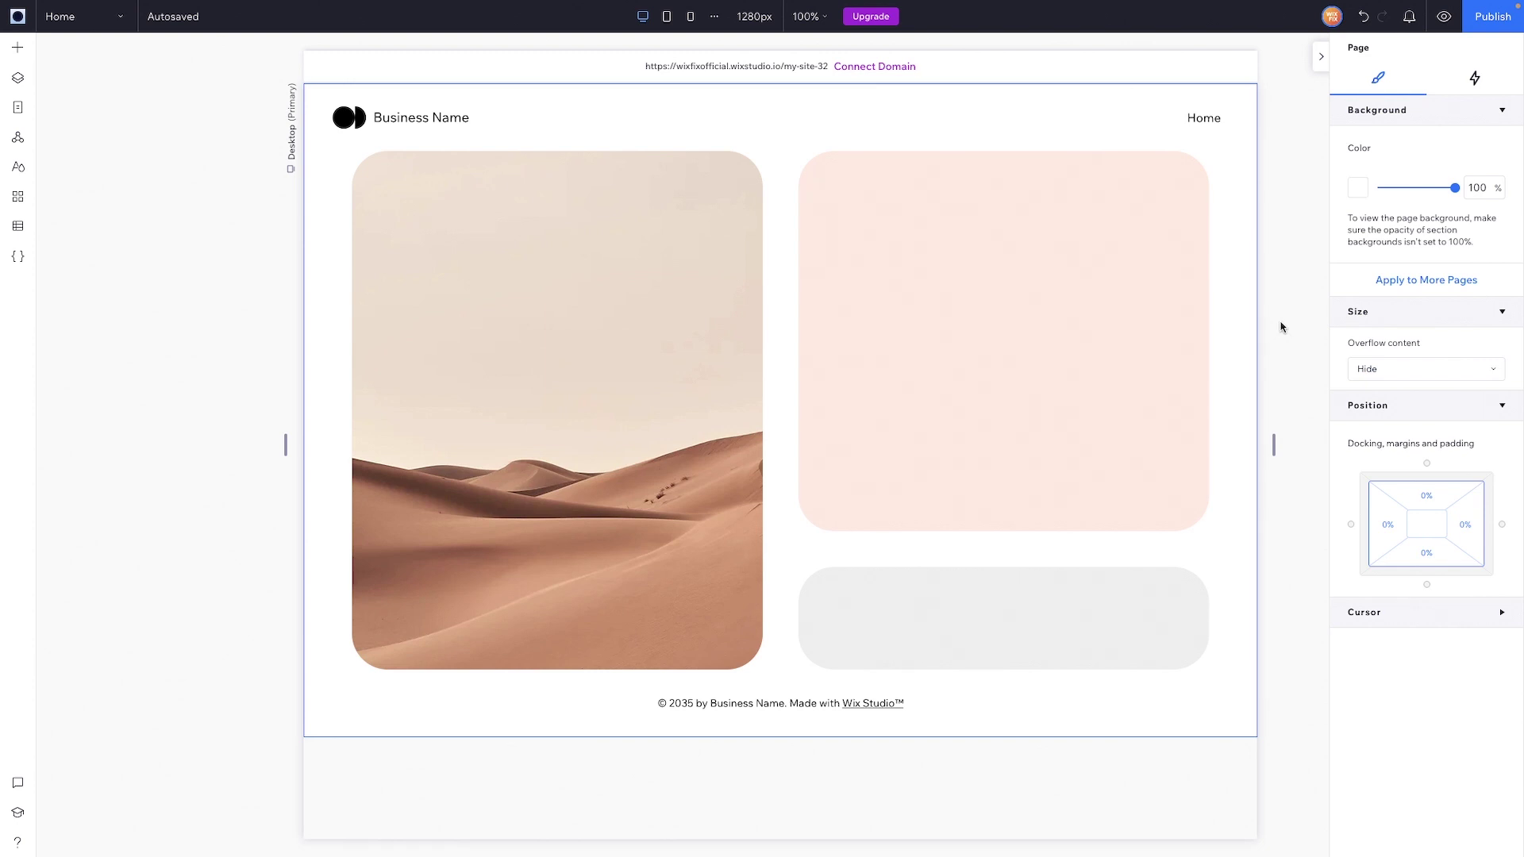
key(ctrl+z)
click(644, 355)
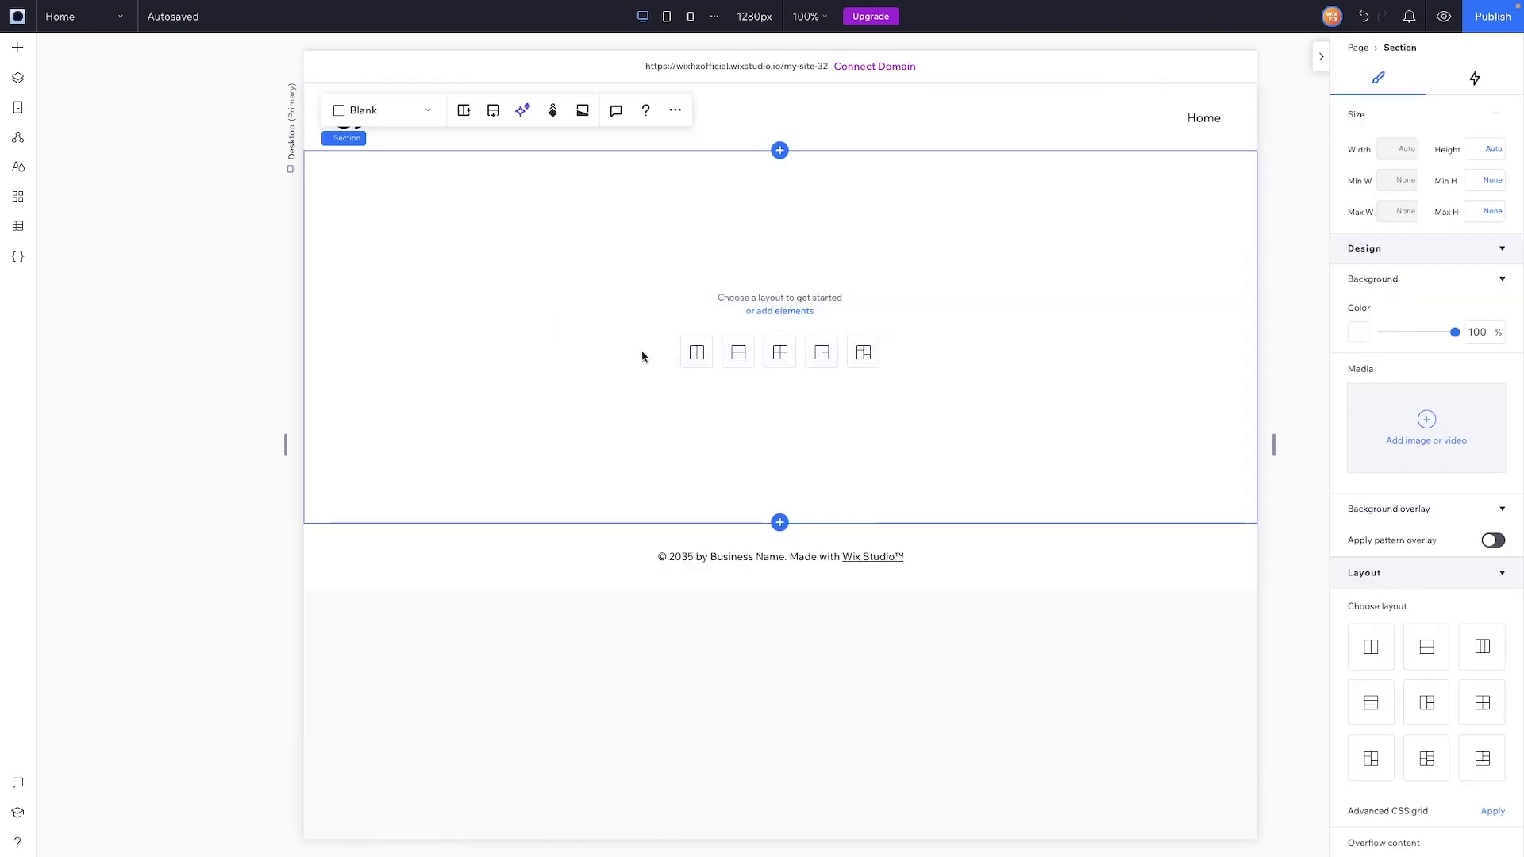
Apply the two-column layout, enter a 150 column gap and 5% left padding
click(697, 354)
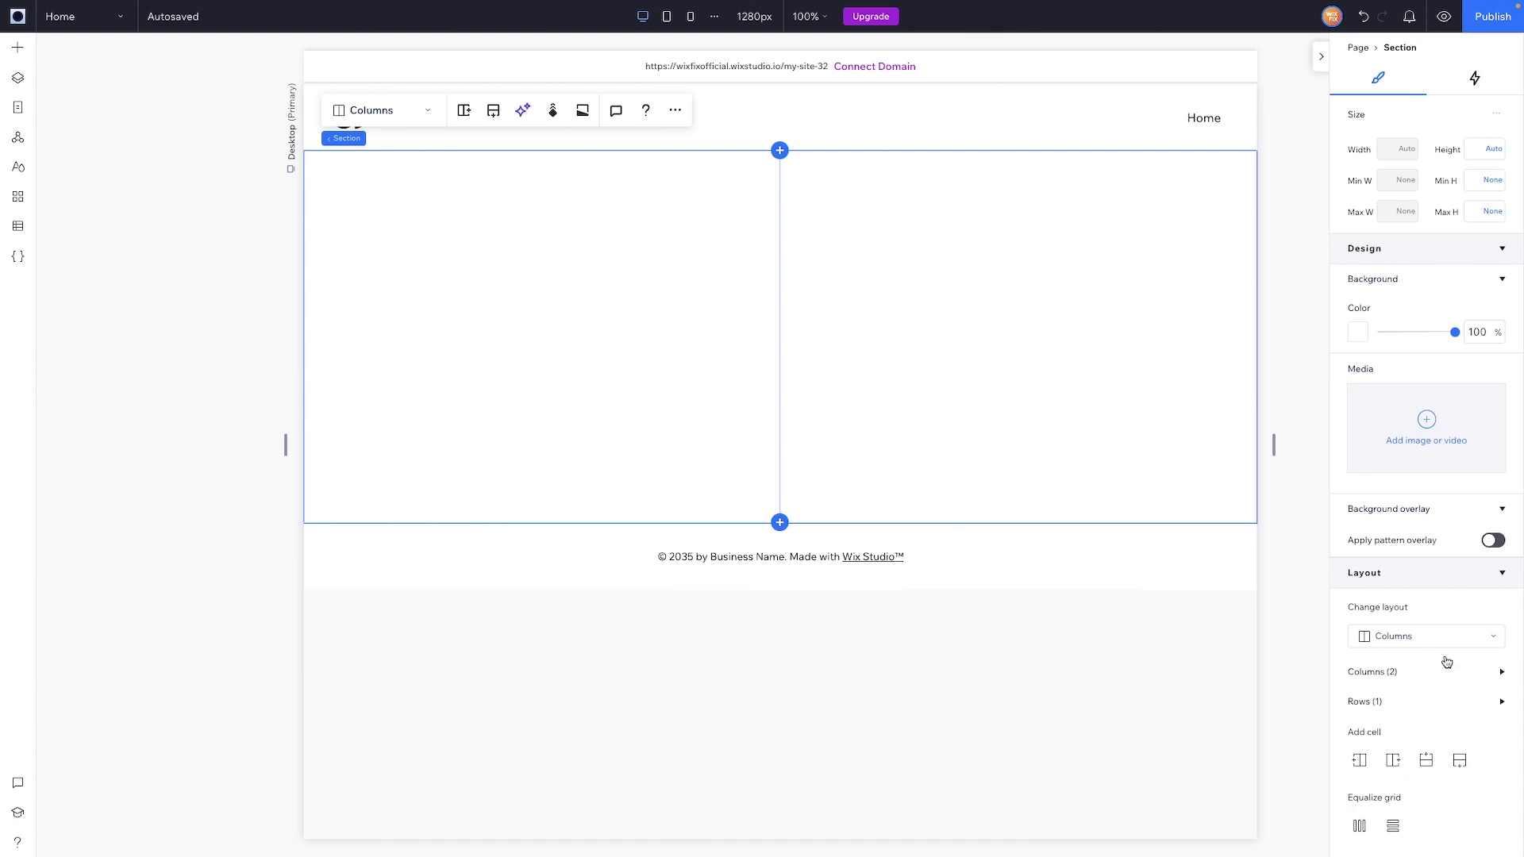
scroll(1446, 664, down, 5)
click(1425, 515)
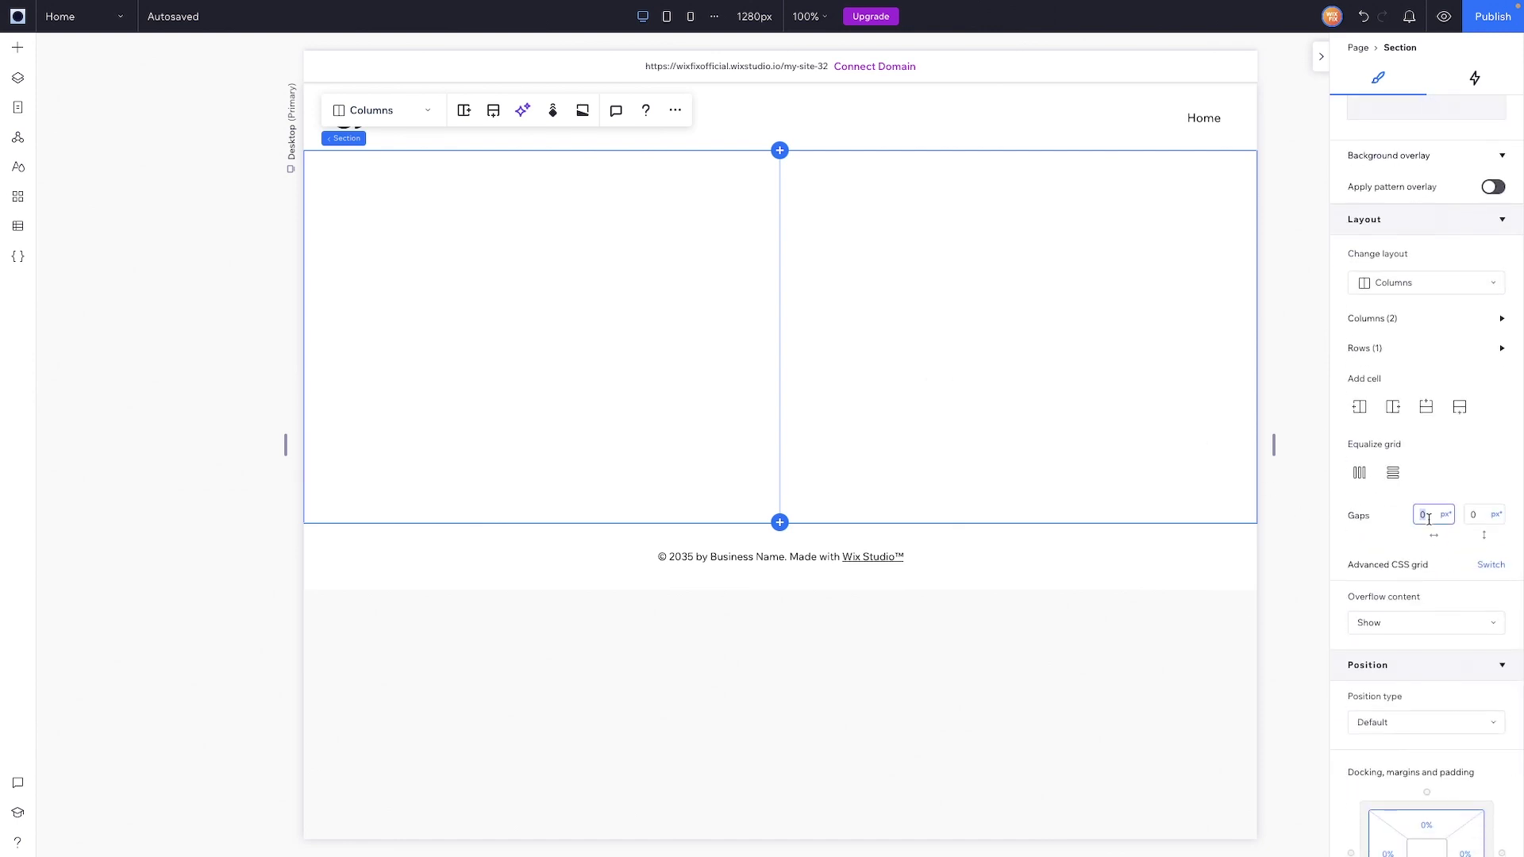
text(150)
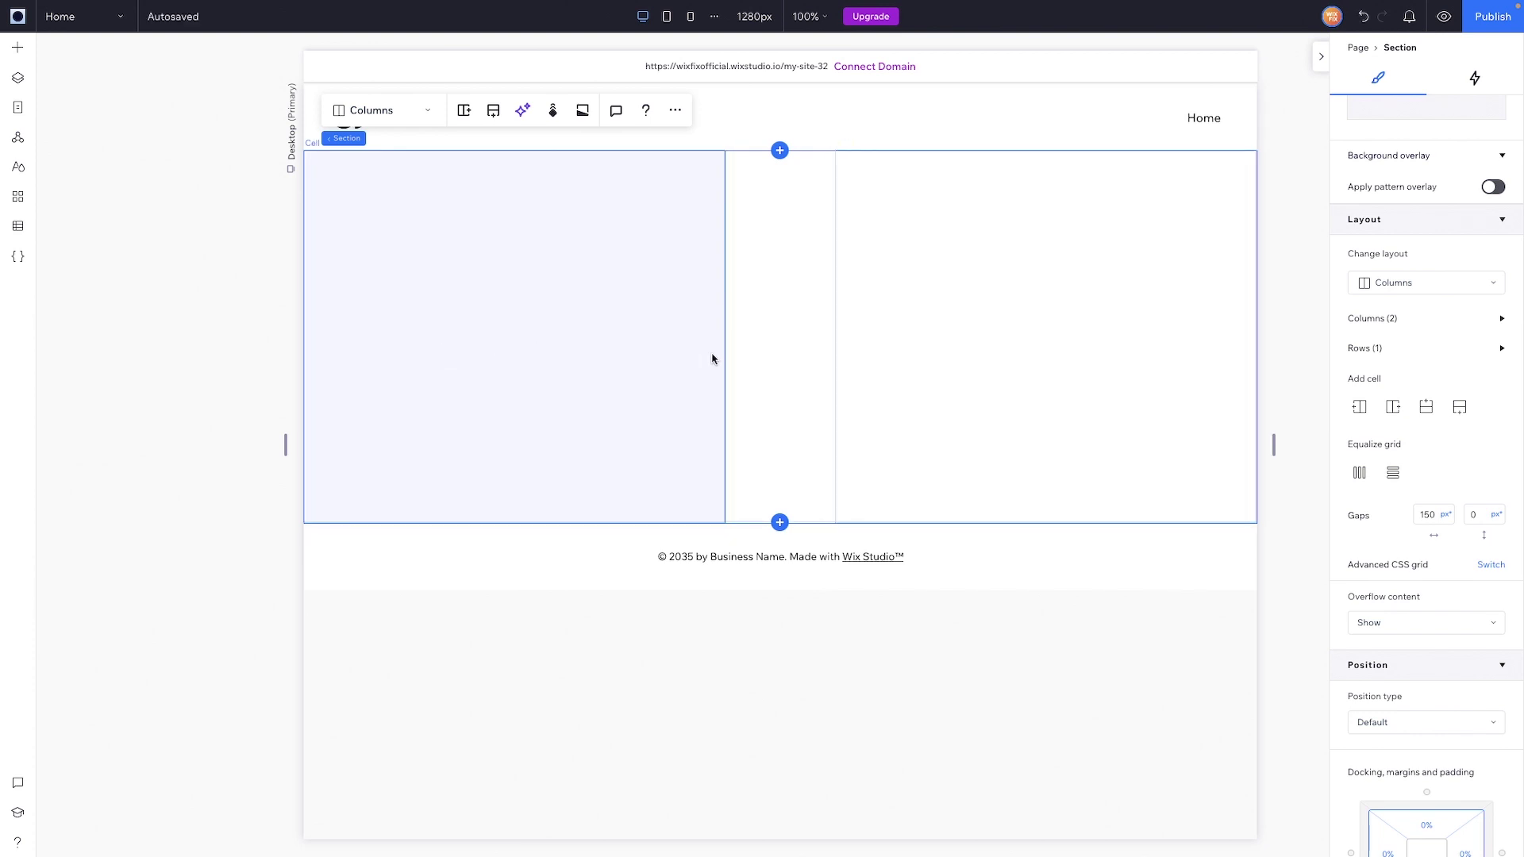
scroll(1433, 715, down, 2)
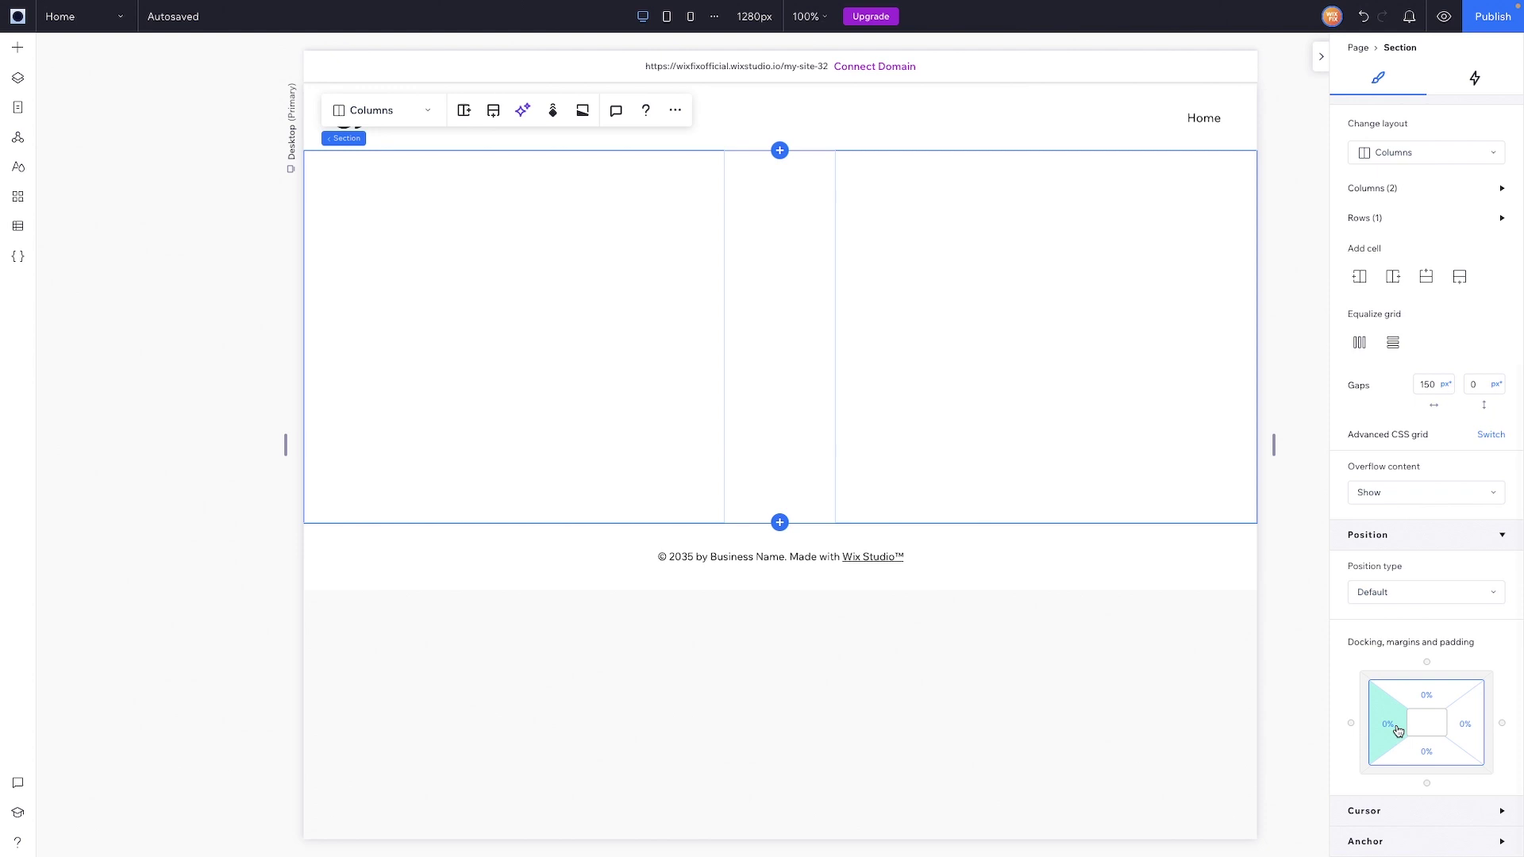
click(1397, 729)
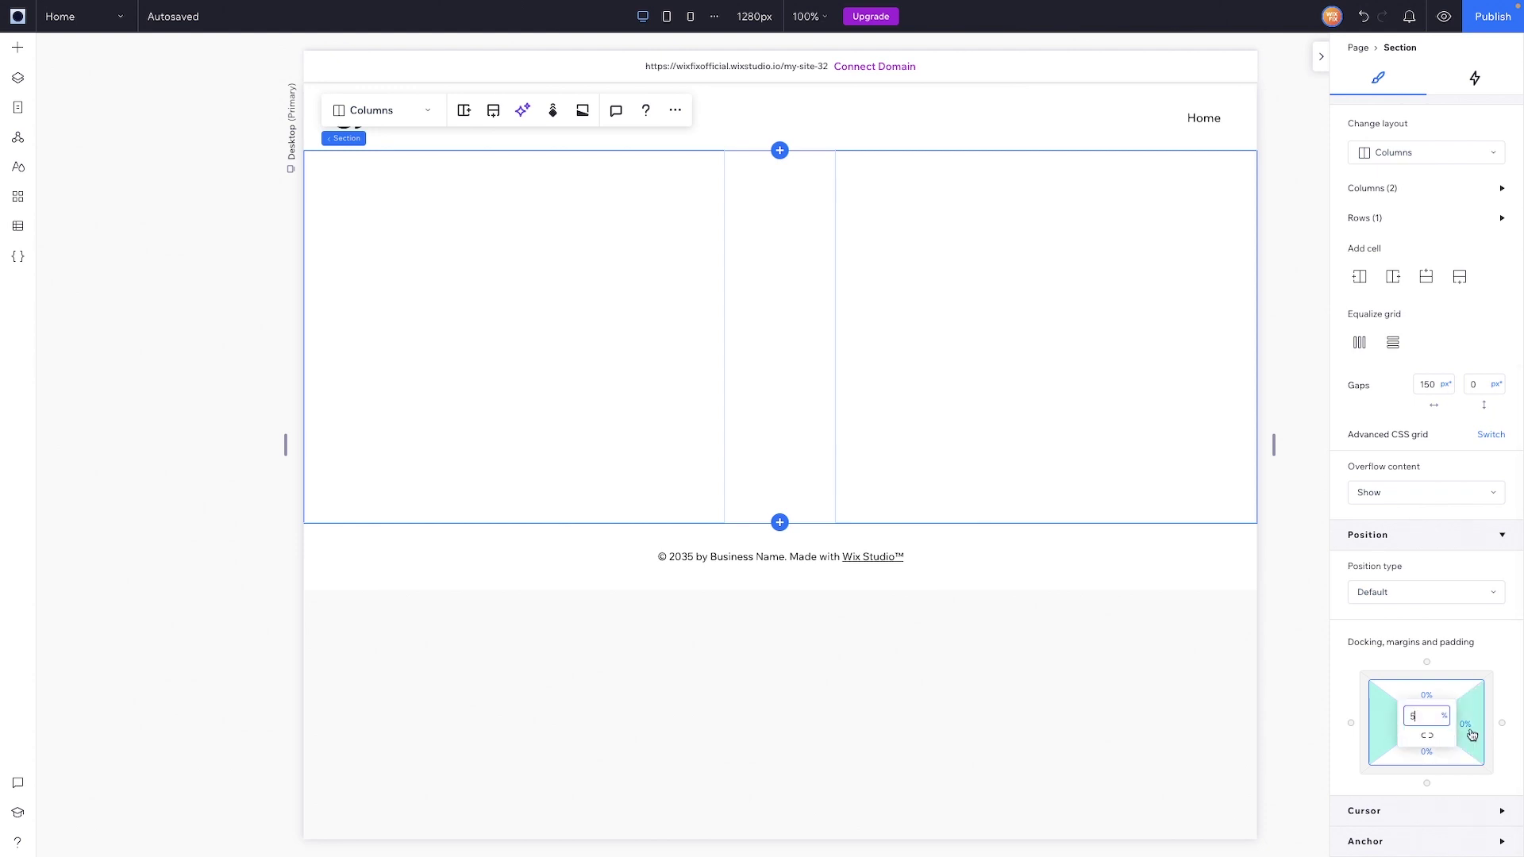
key(Return)
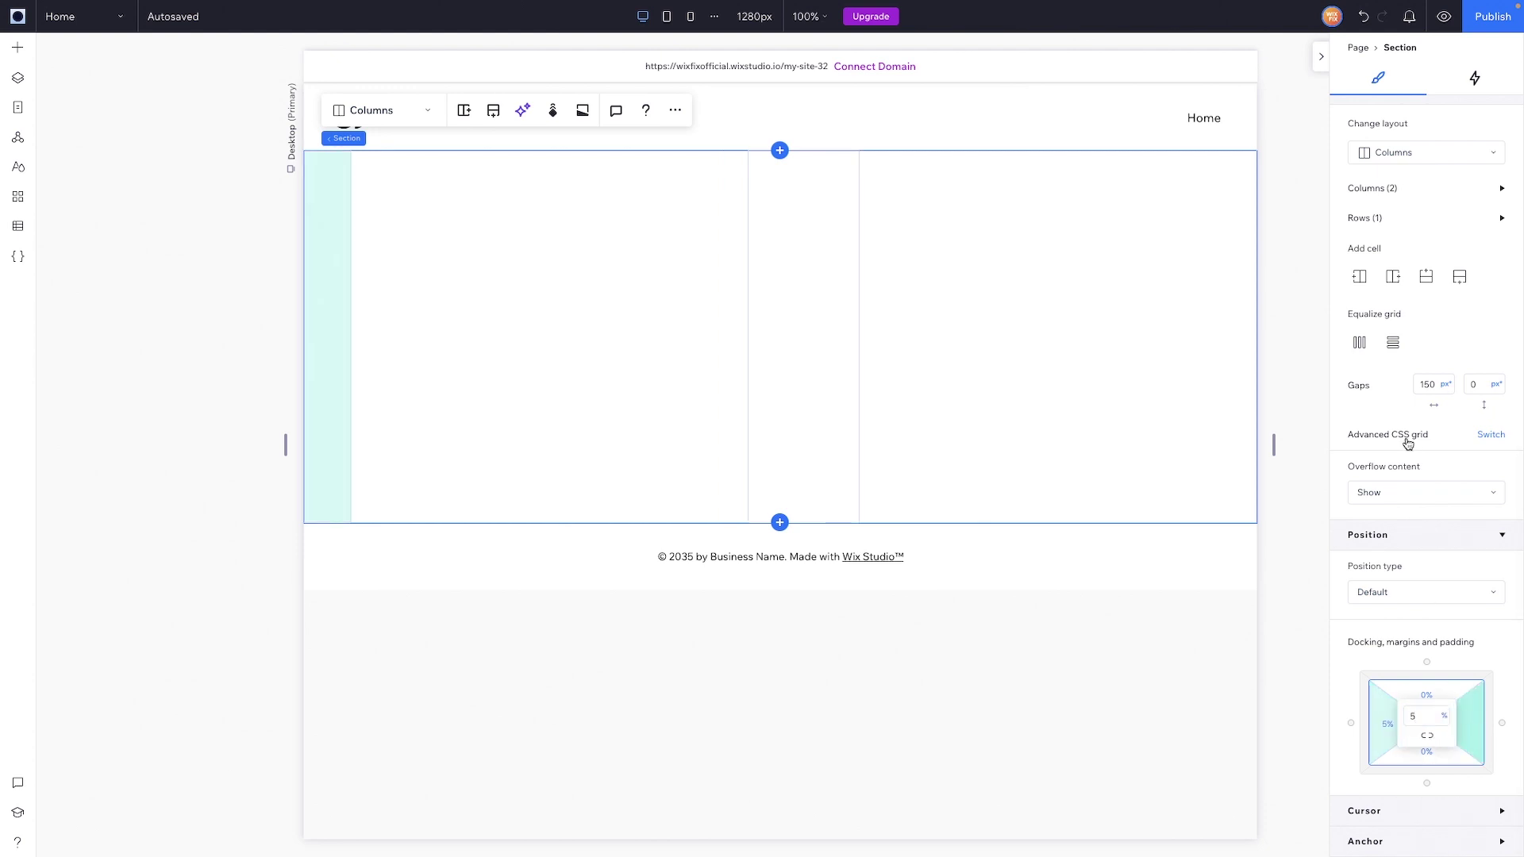
Change the column gap to 5 vw
click(1446, 384)
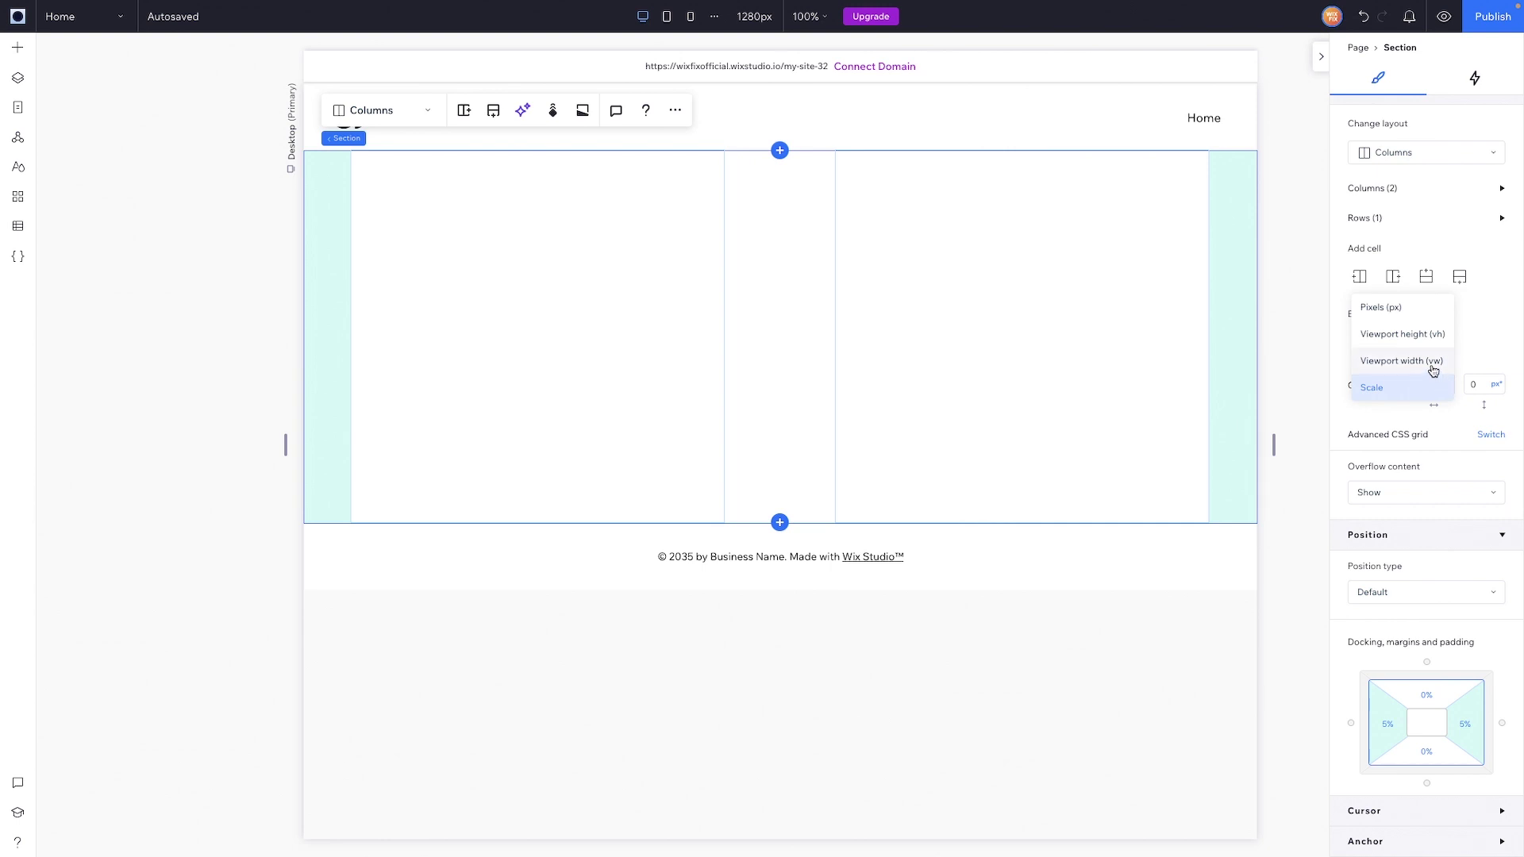
click(1432, 361)
click(1438, 386)
text(5)
key(Return)
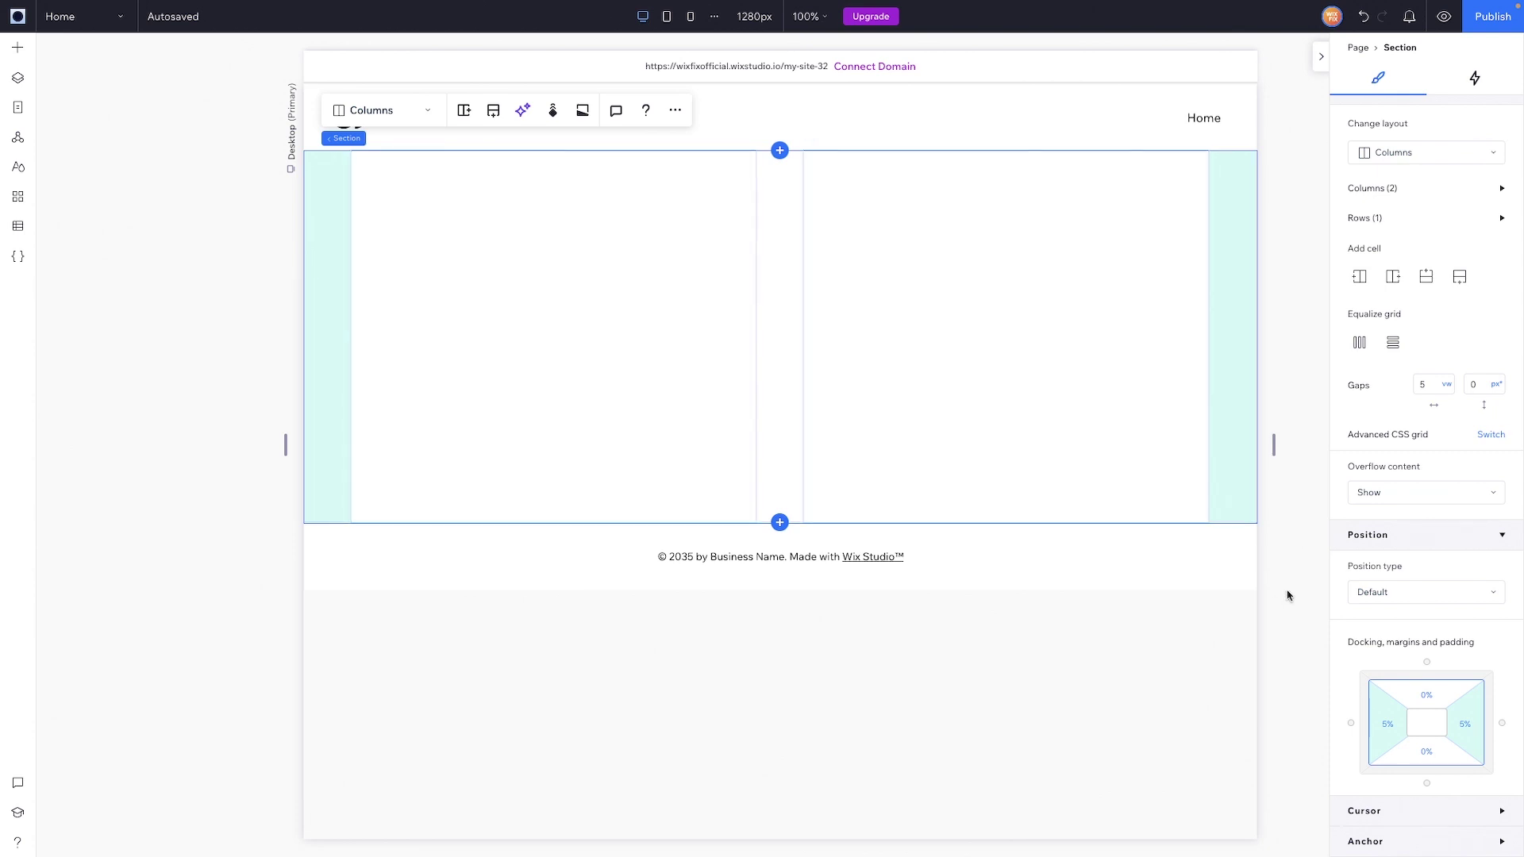
Set the section's top and bottom padding to 5%
click(1440, 697)
text(5)
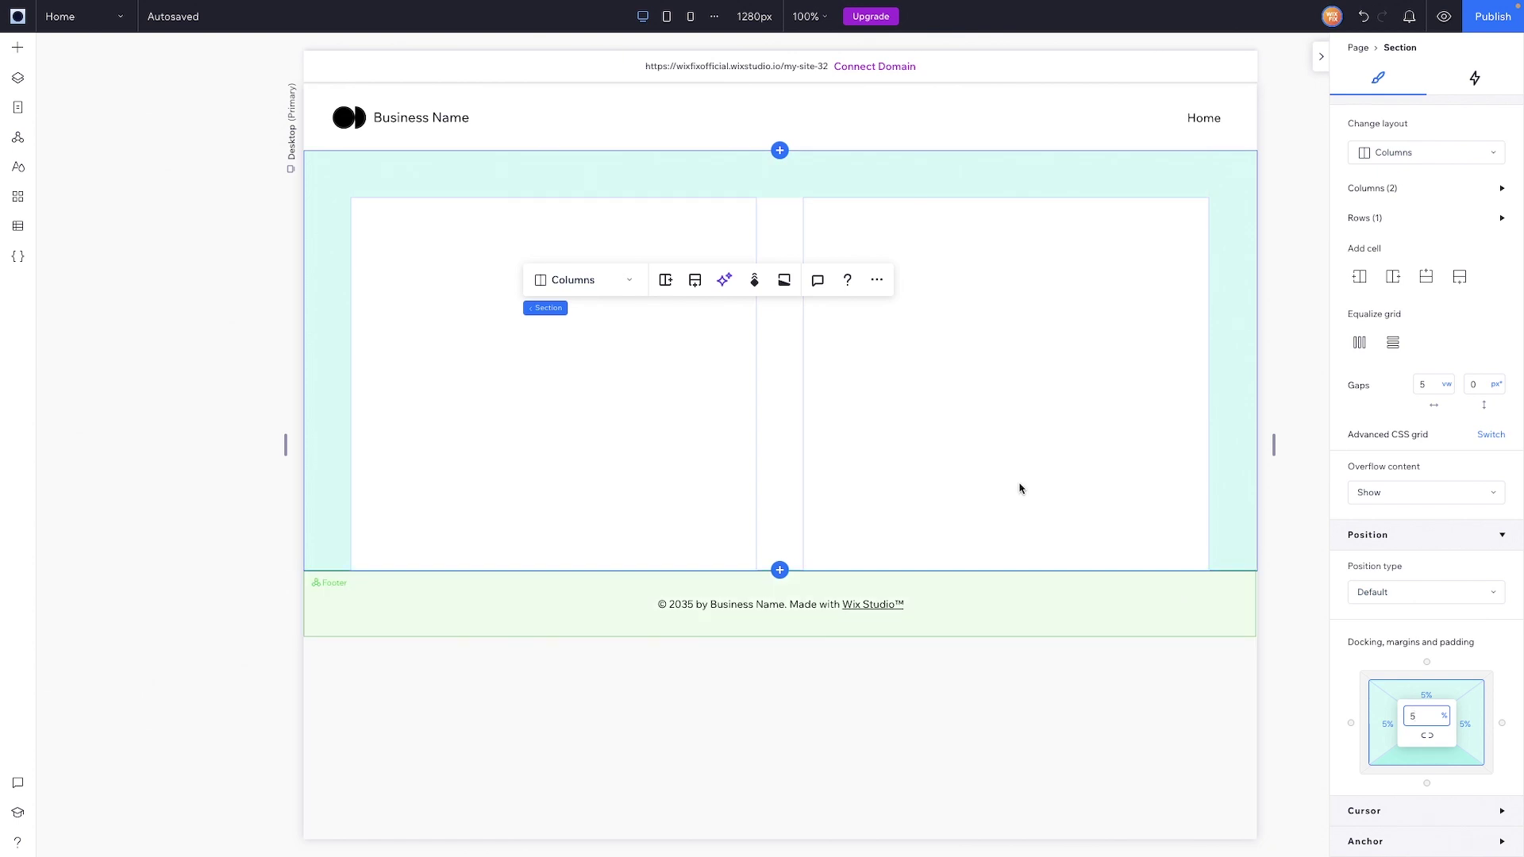
click(1007, 410)
click(776, 347)
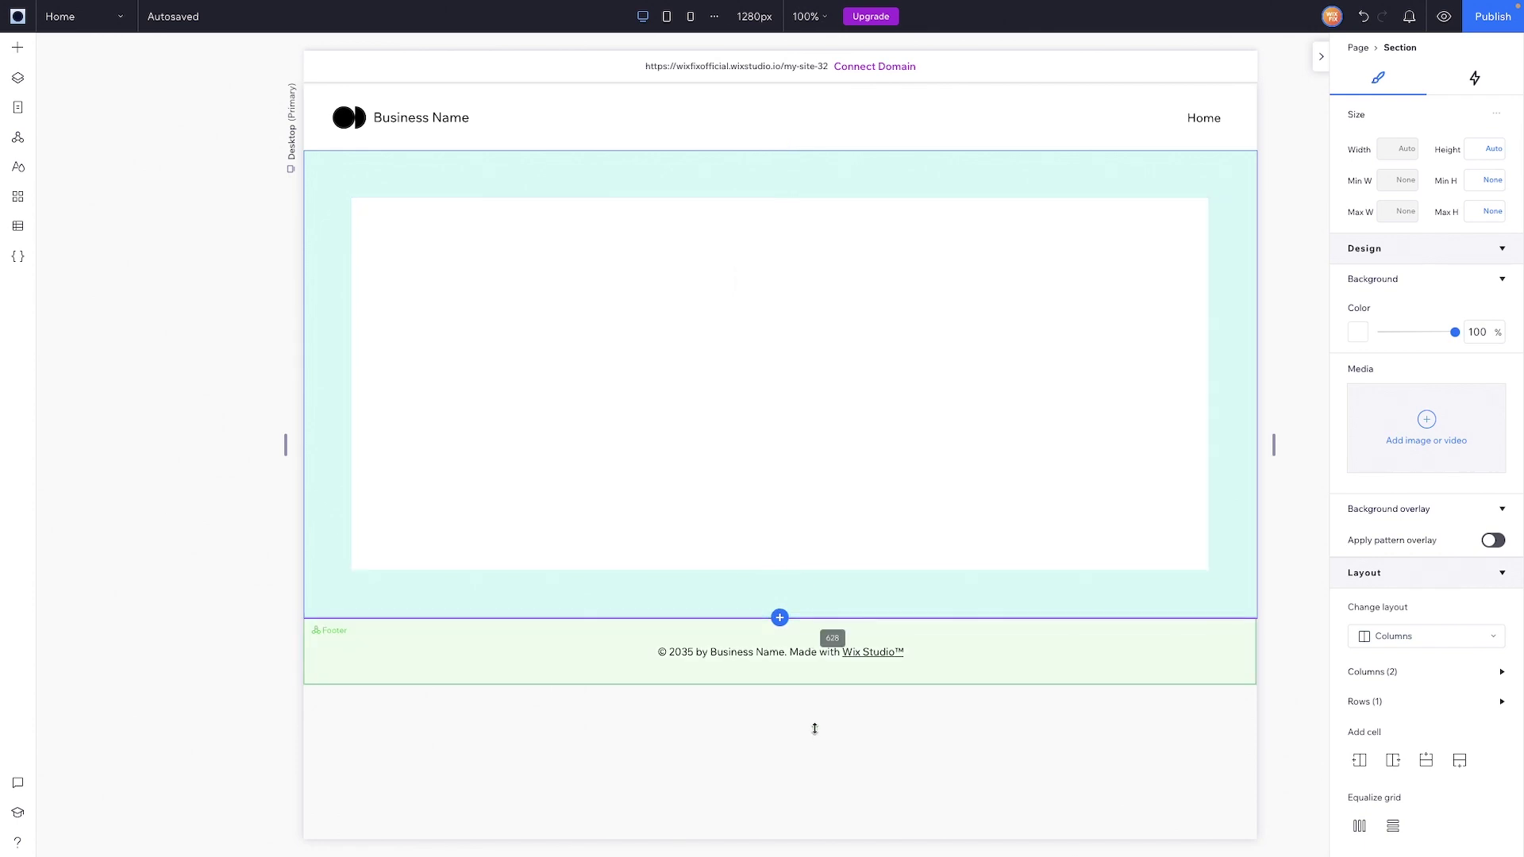
Drag the section taller and place an image in the right column
drag(830, 616, 832, 729)
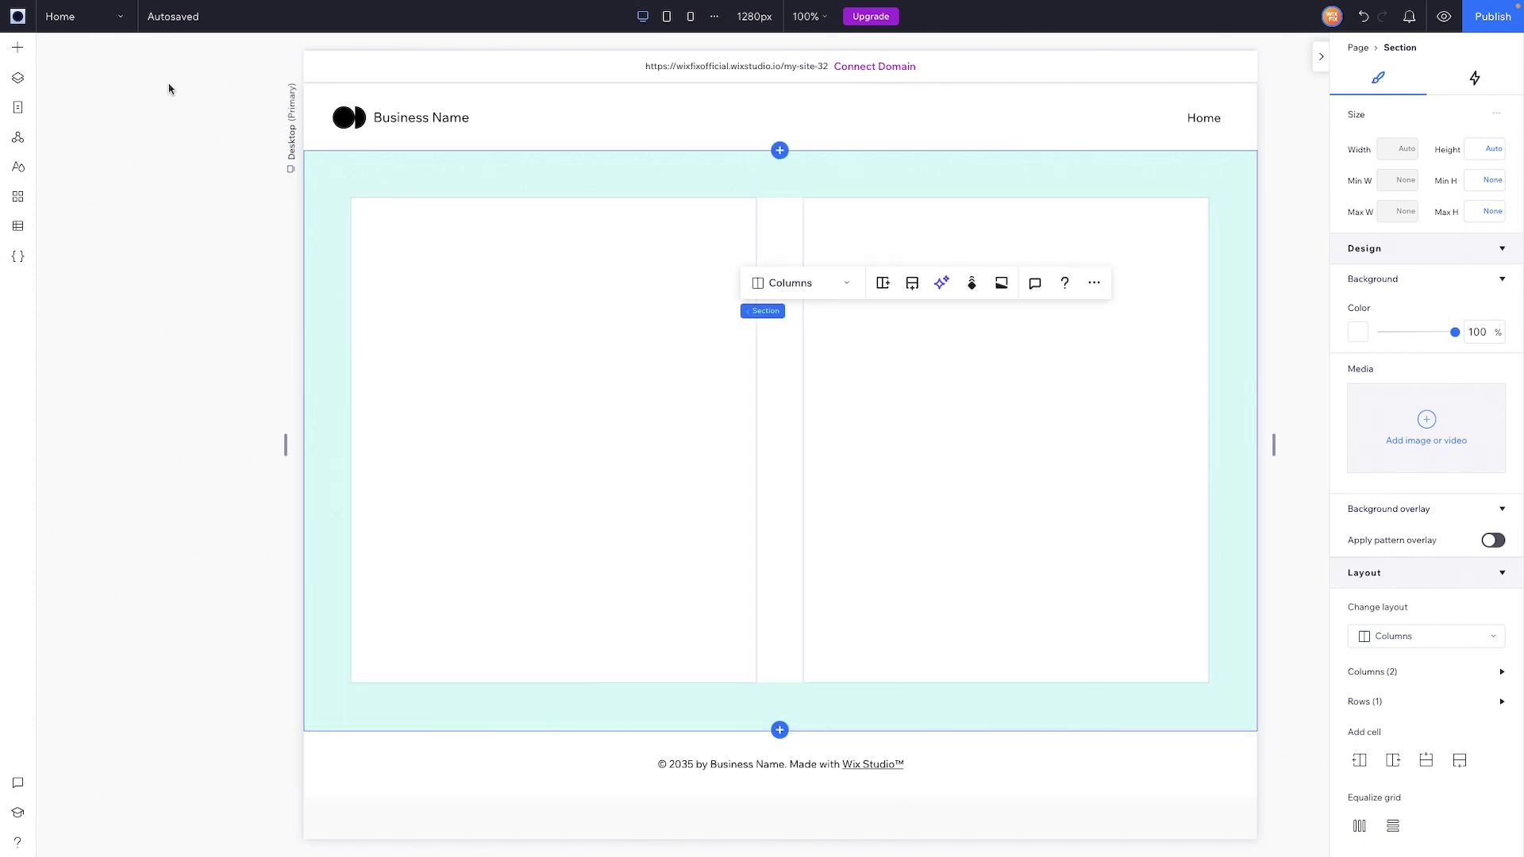
click(19, 52)
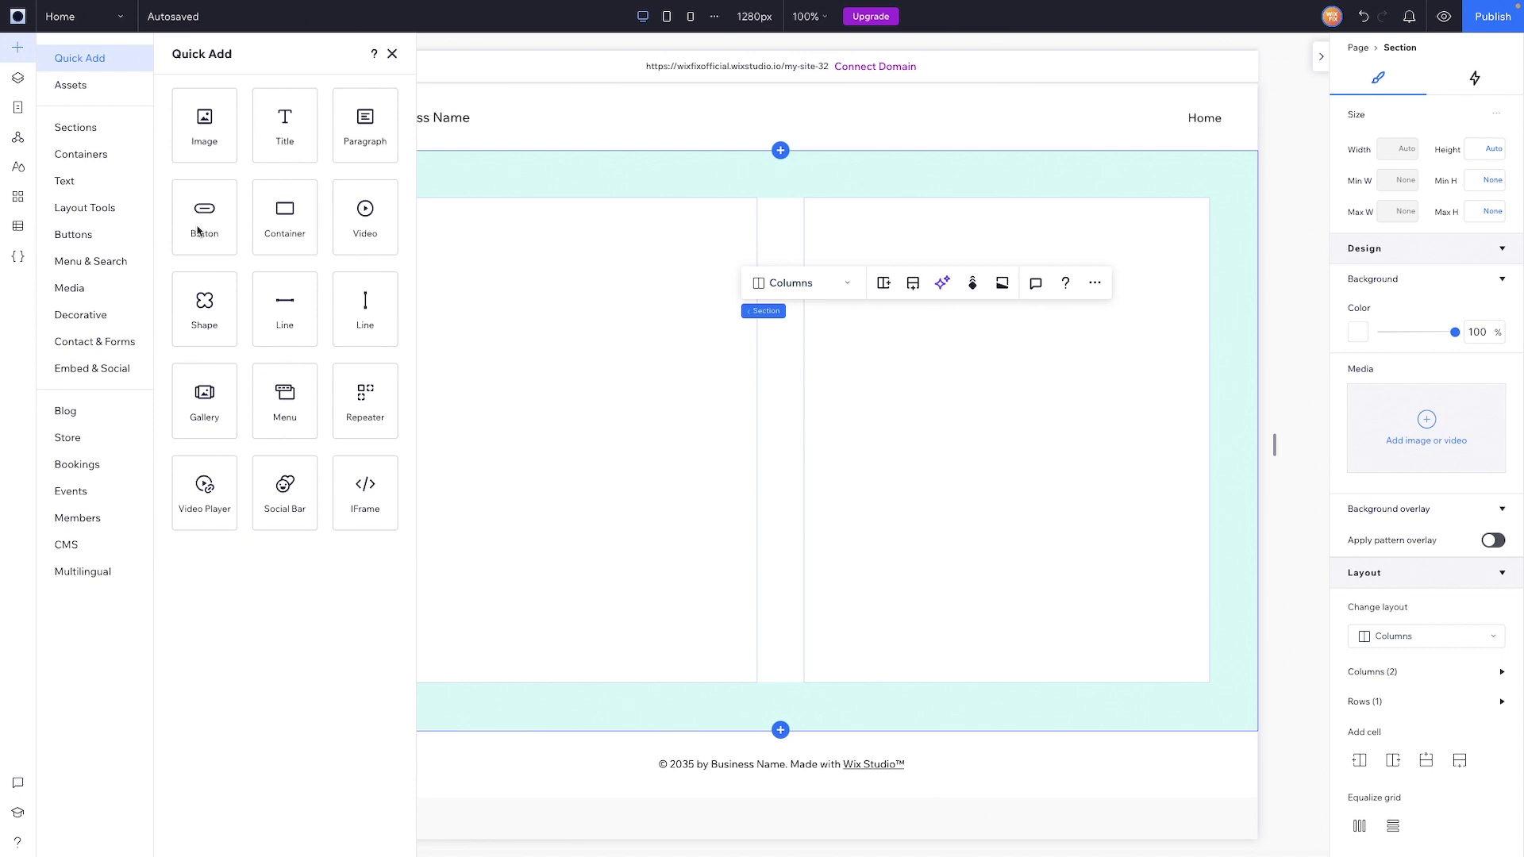
drag(203, 131, 971, 417)
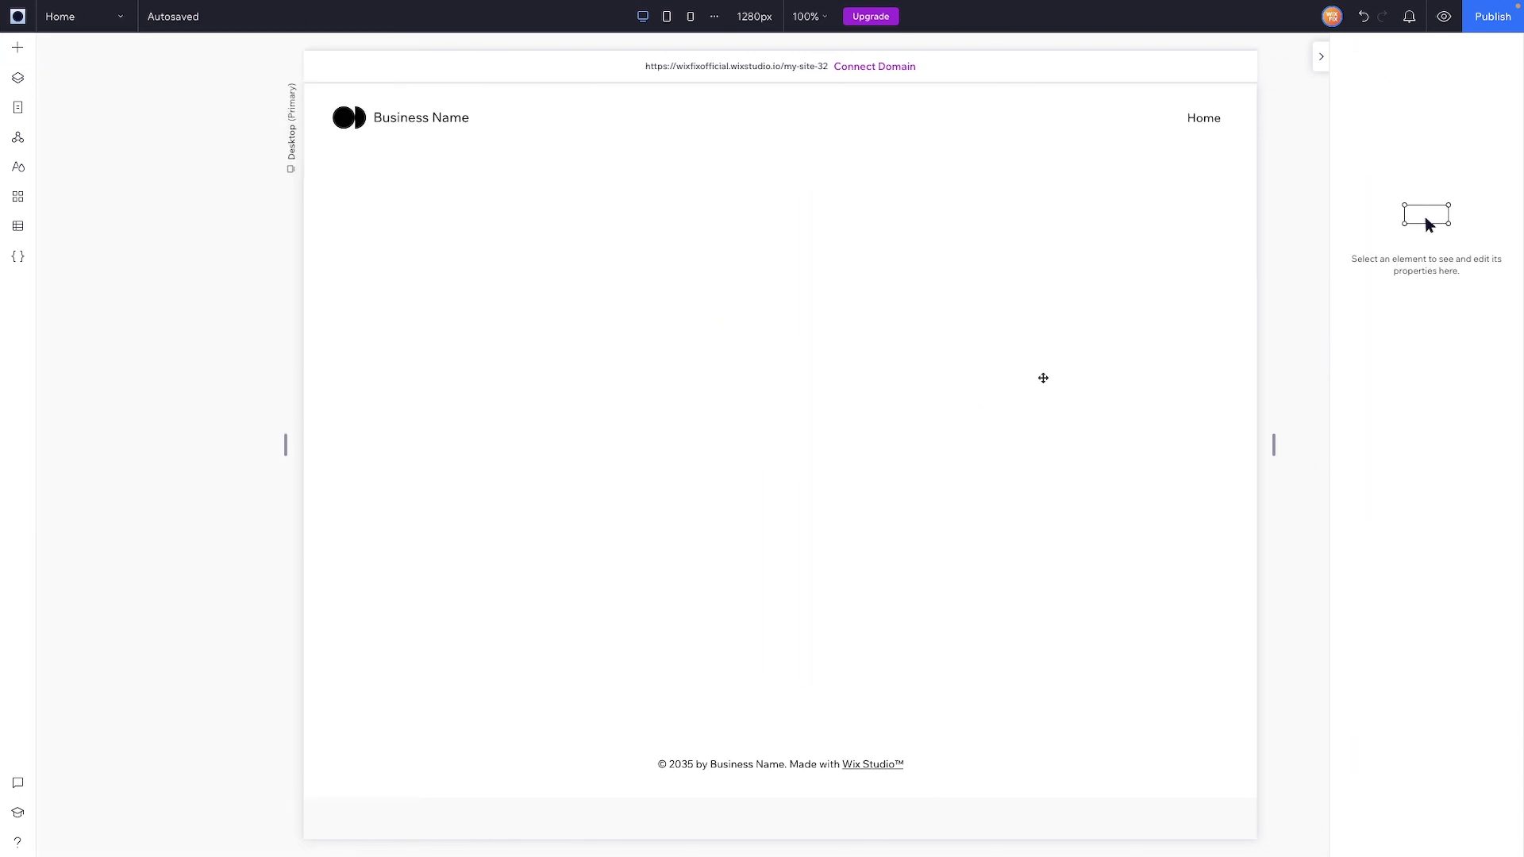
Round the image's corners to 24 px and replace it with the purple sunset beach photo
click(1364, 548)
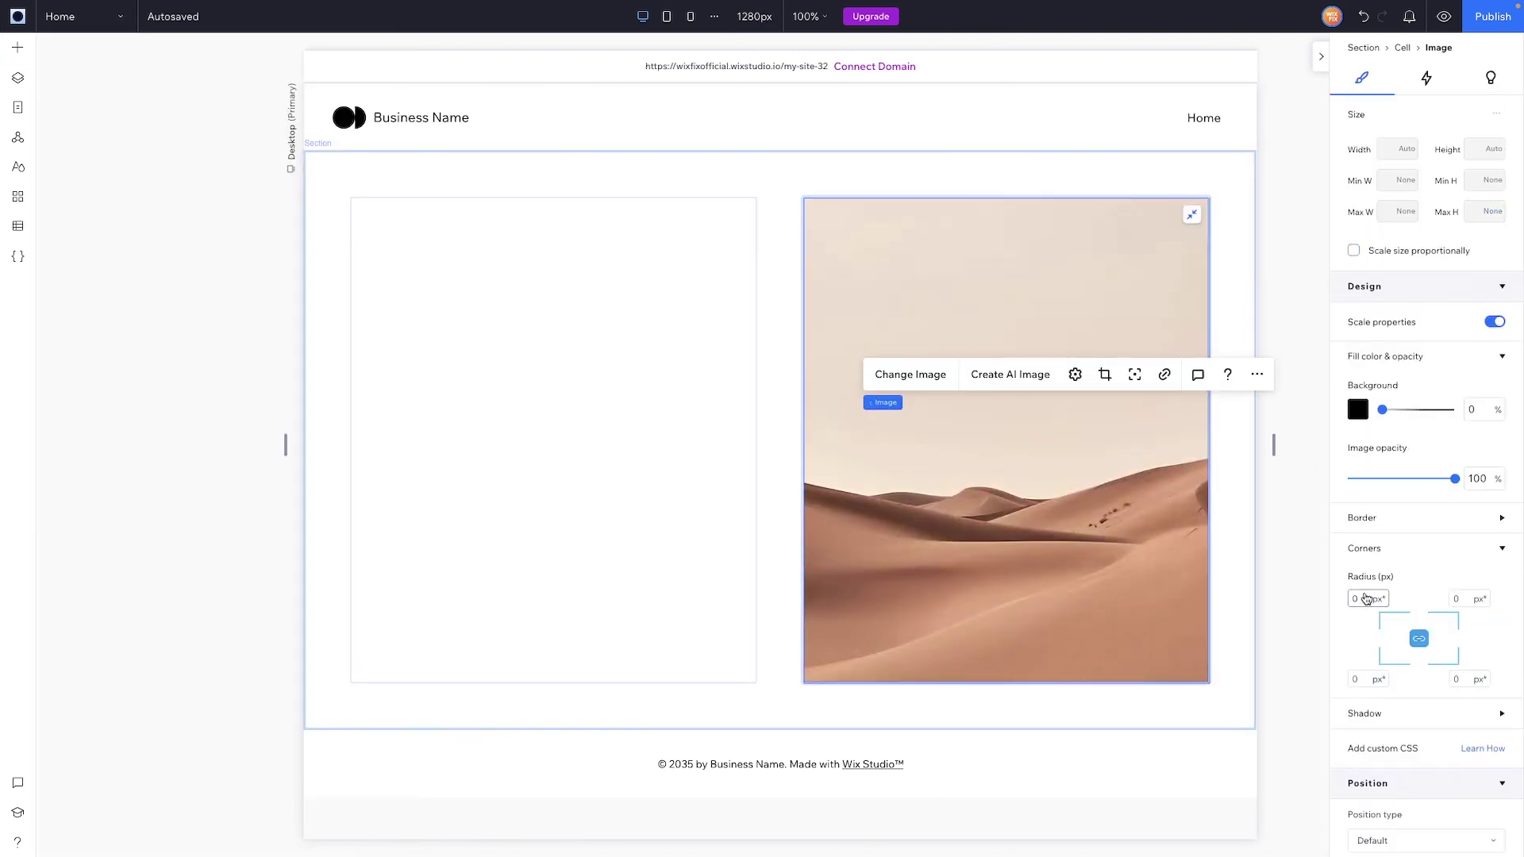
click(1364, 599)
text(24)
key(Return)
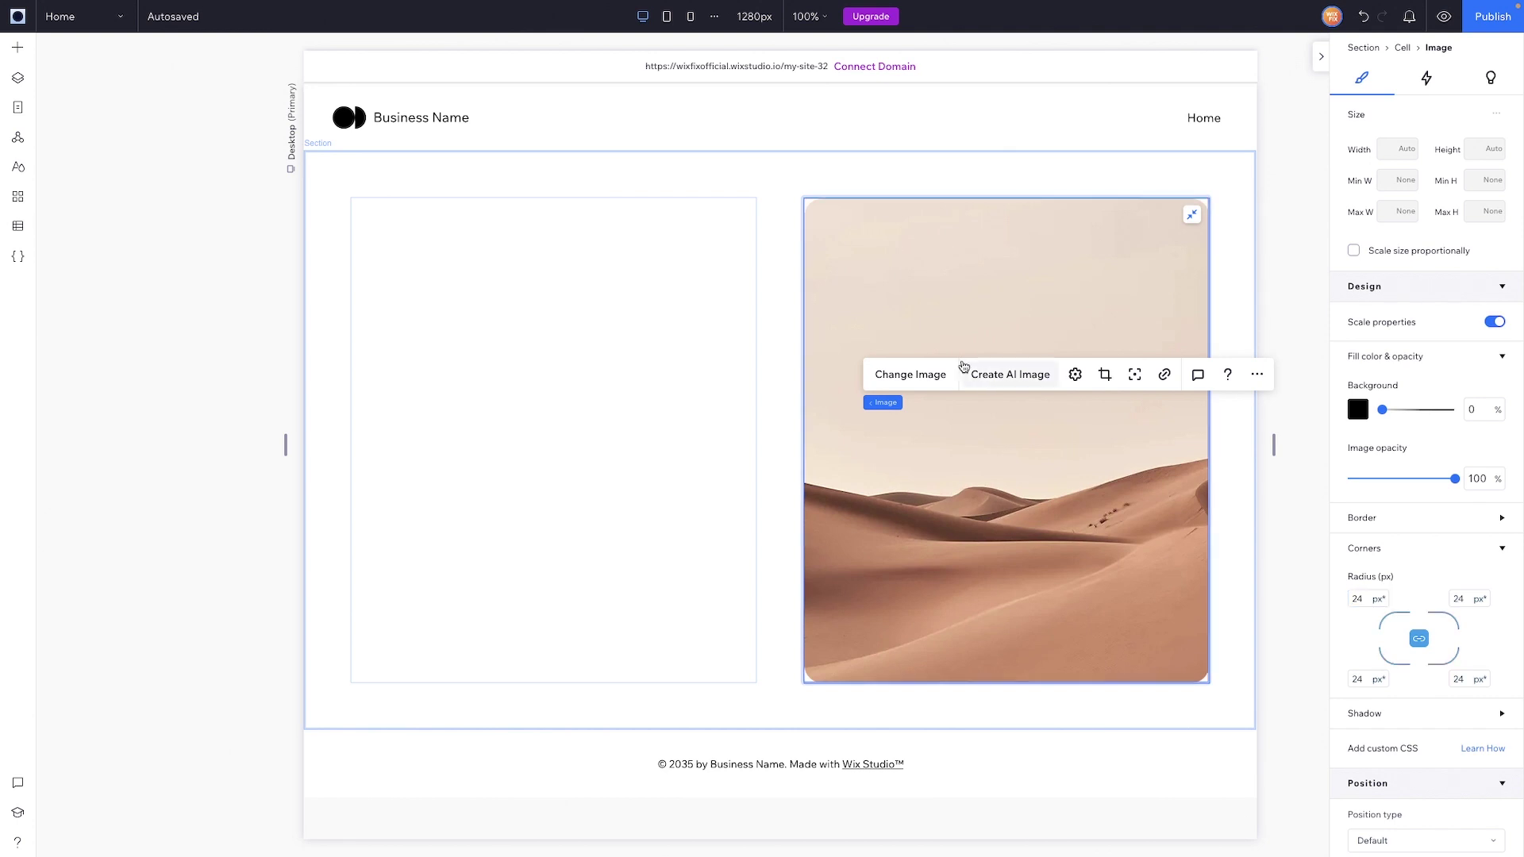
click(918, 373)
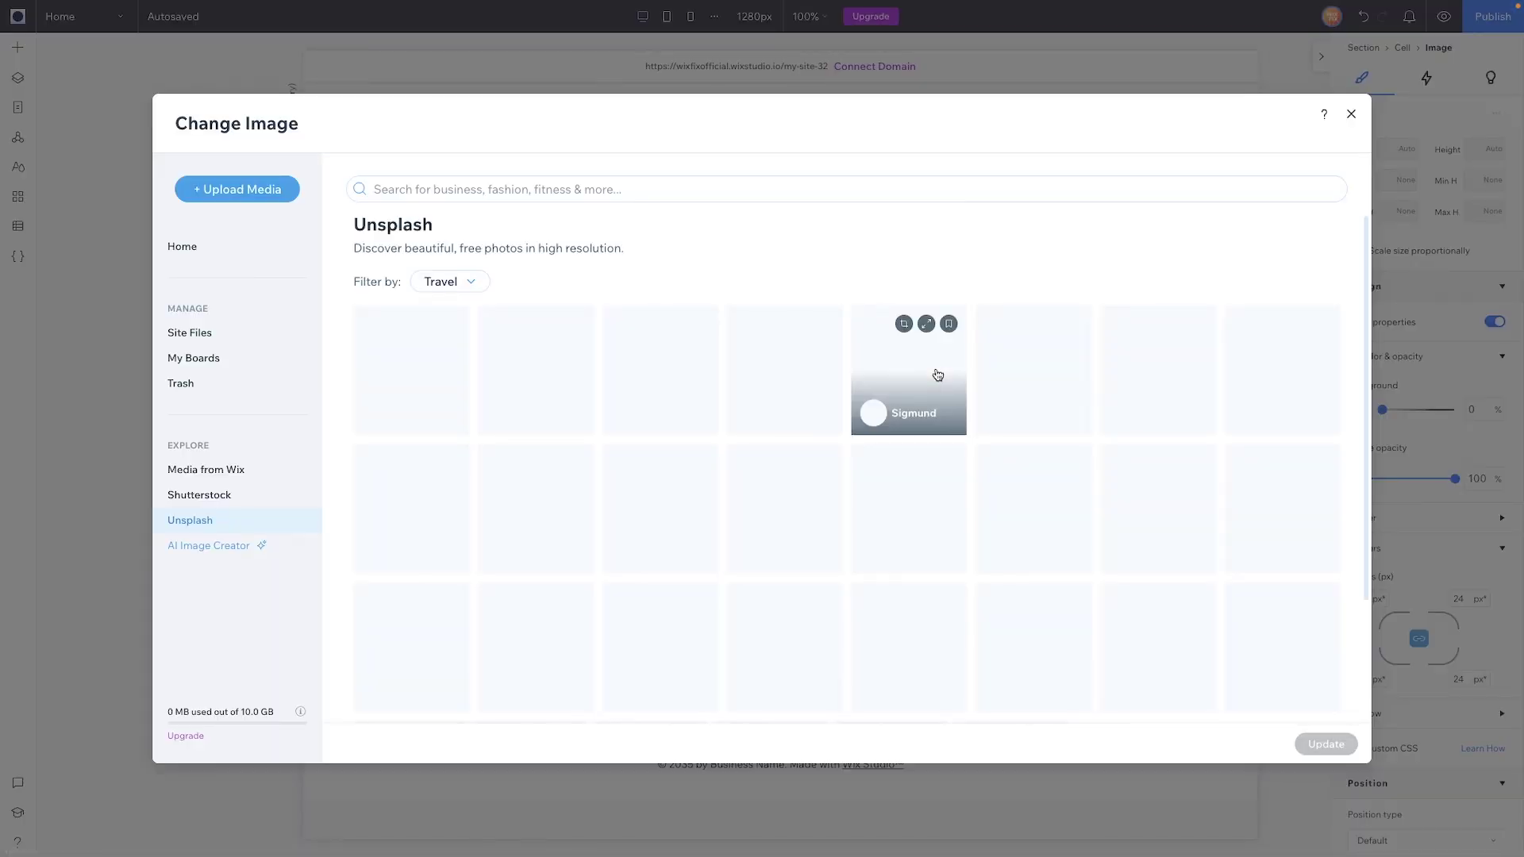
double_click(936, 374)
Quick Add a title, a paragraph and a Start Now button into the left cell
click(17, 47)
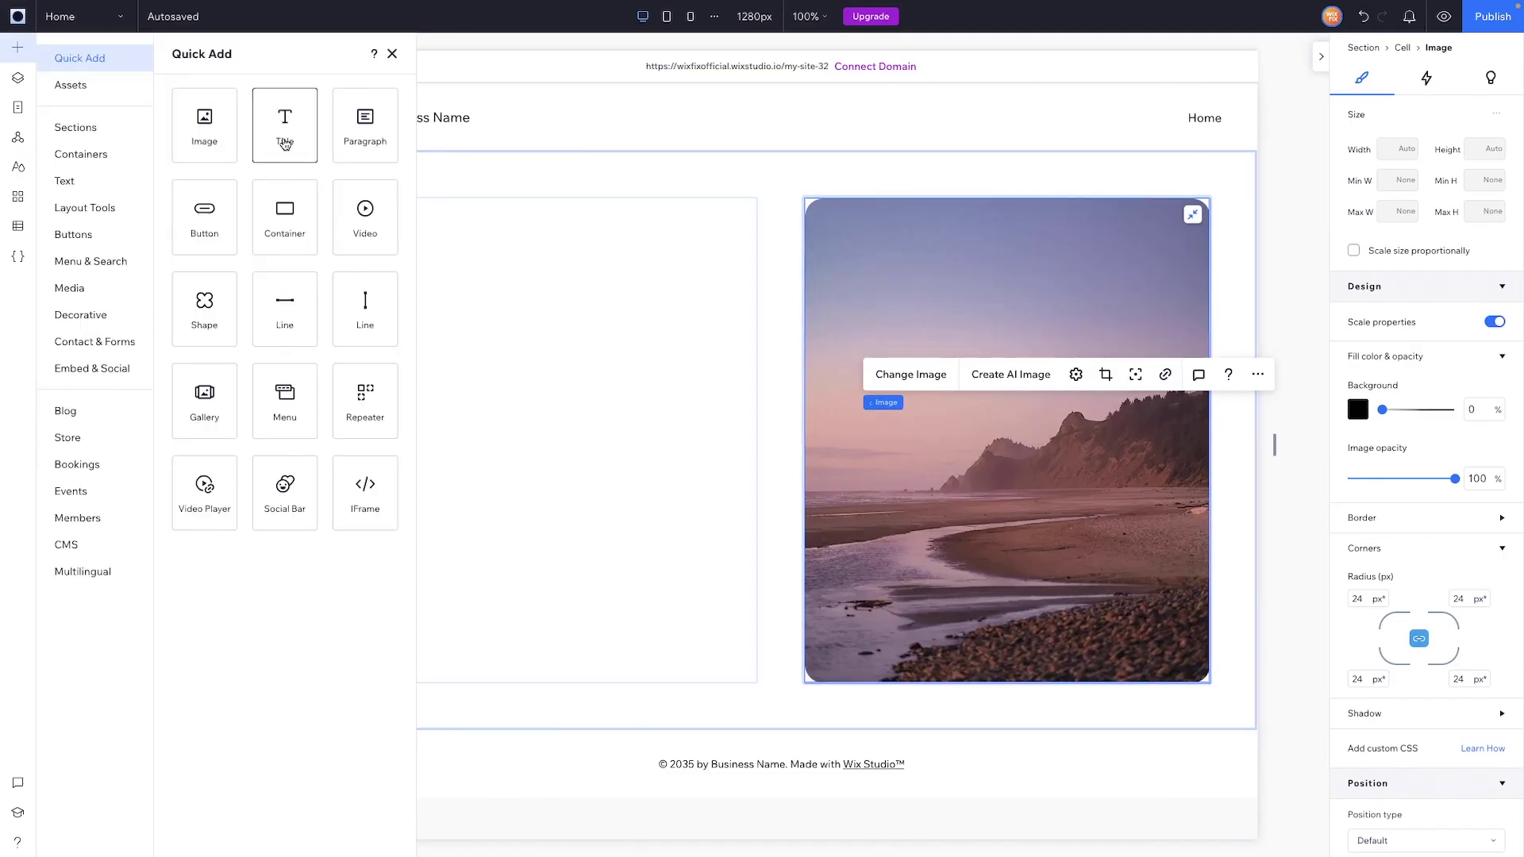
drag(286, 137, 498, 367)
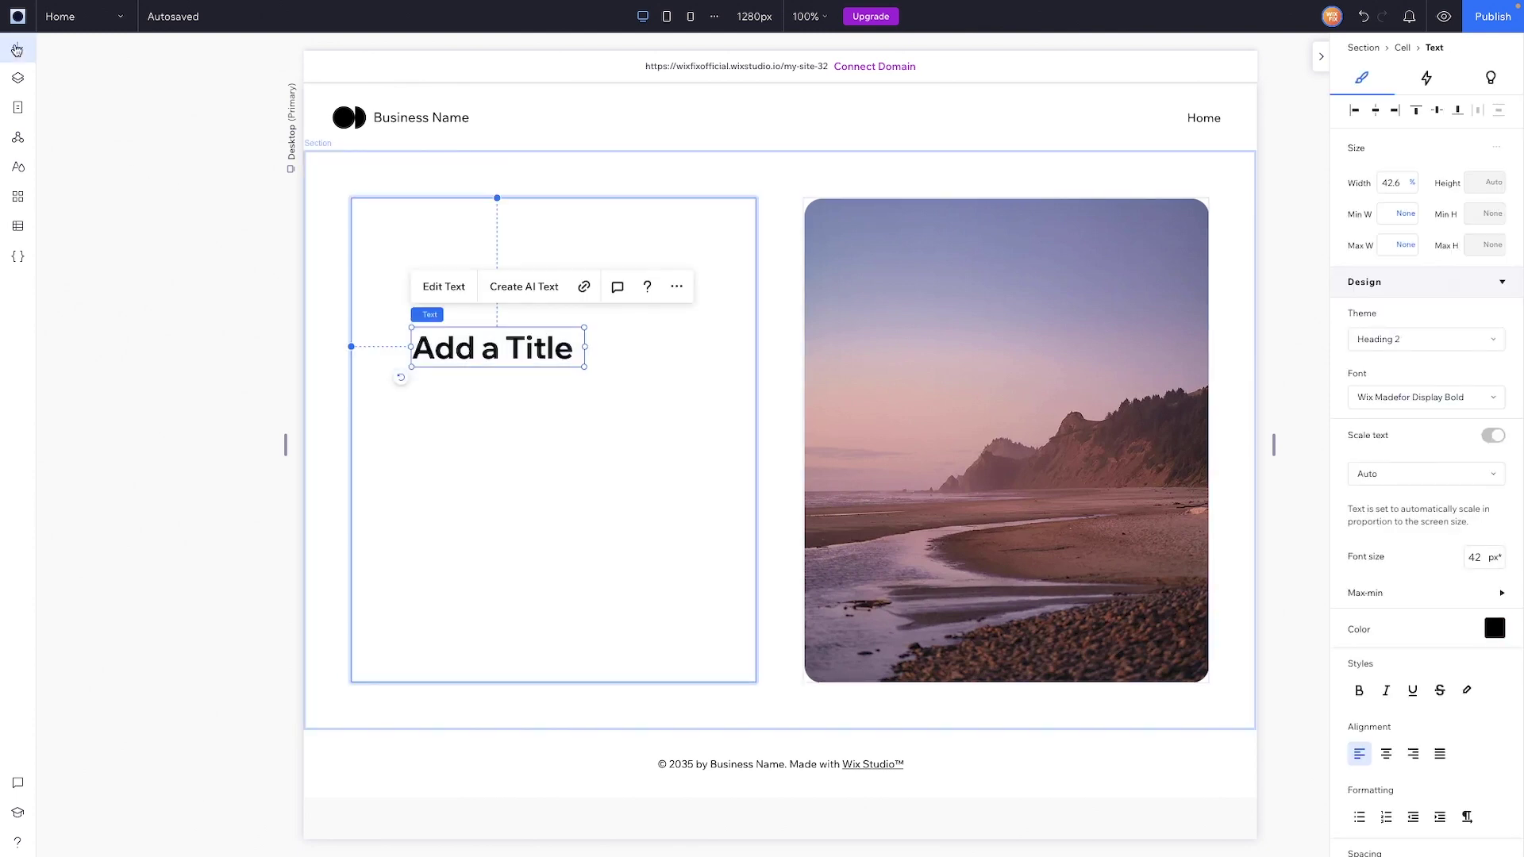
drag(619, 462, 548, 463)
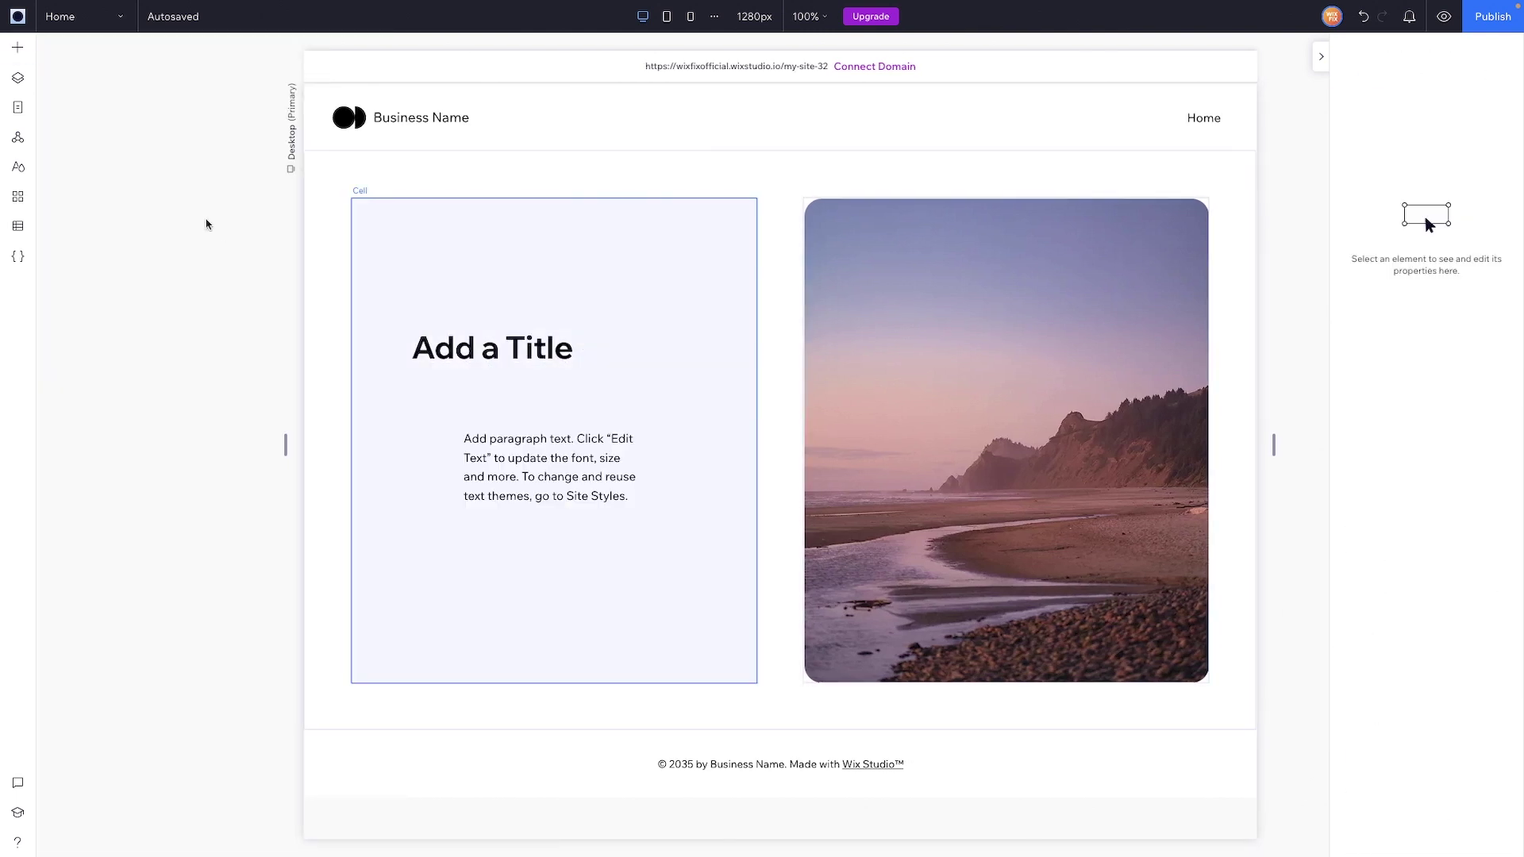
drag(217, 246, 504, 580)
Stack the three elements, left-aligned, with 2.5% item spacing
shift+click(530, 352)
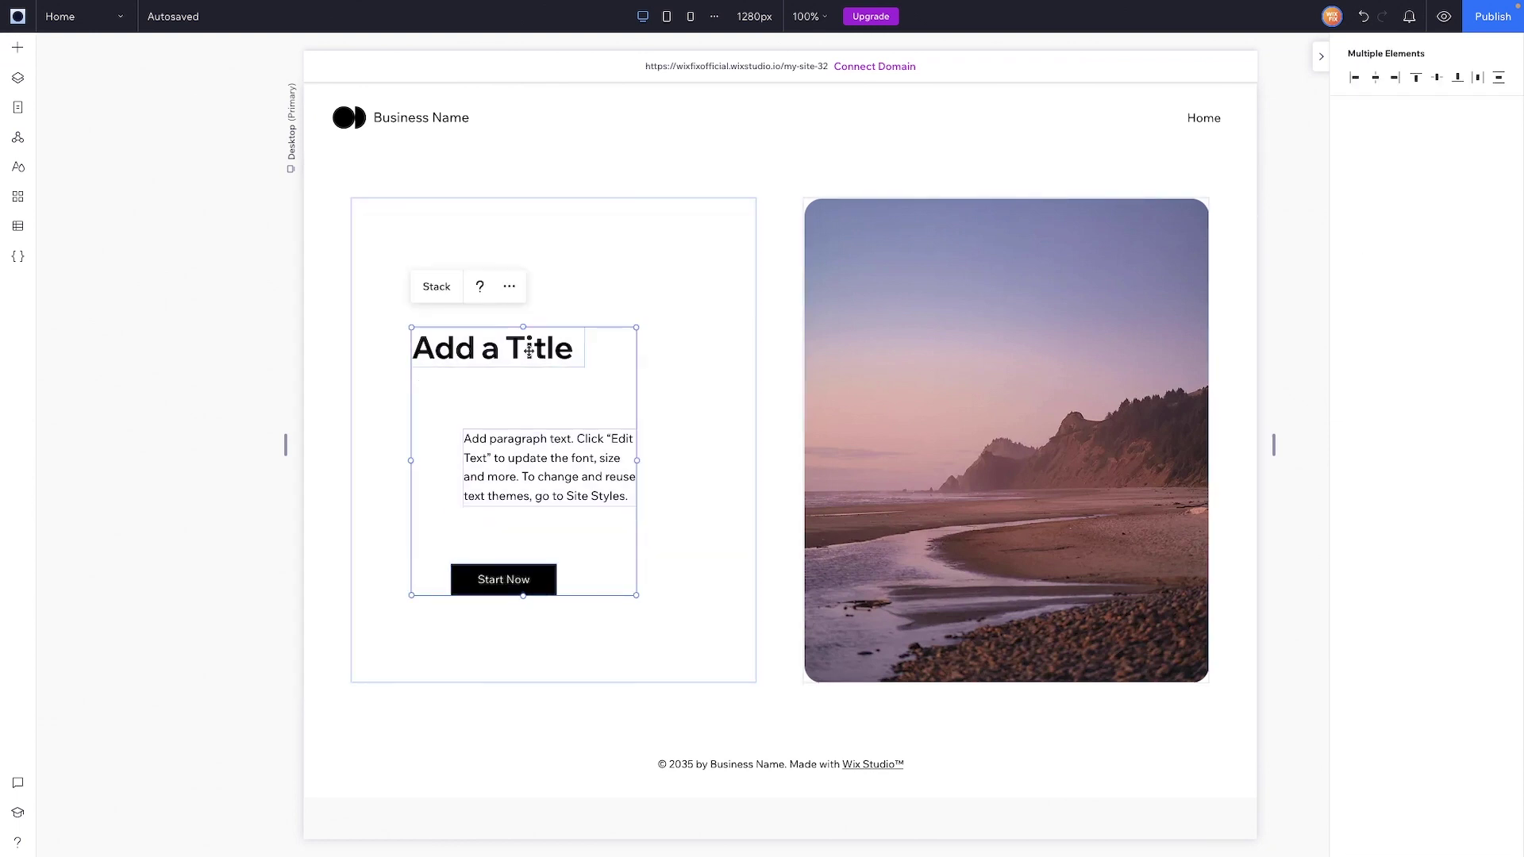
click(436, 288)
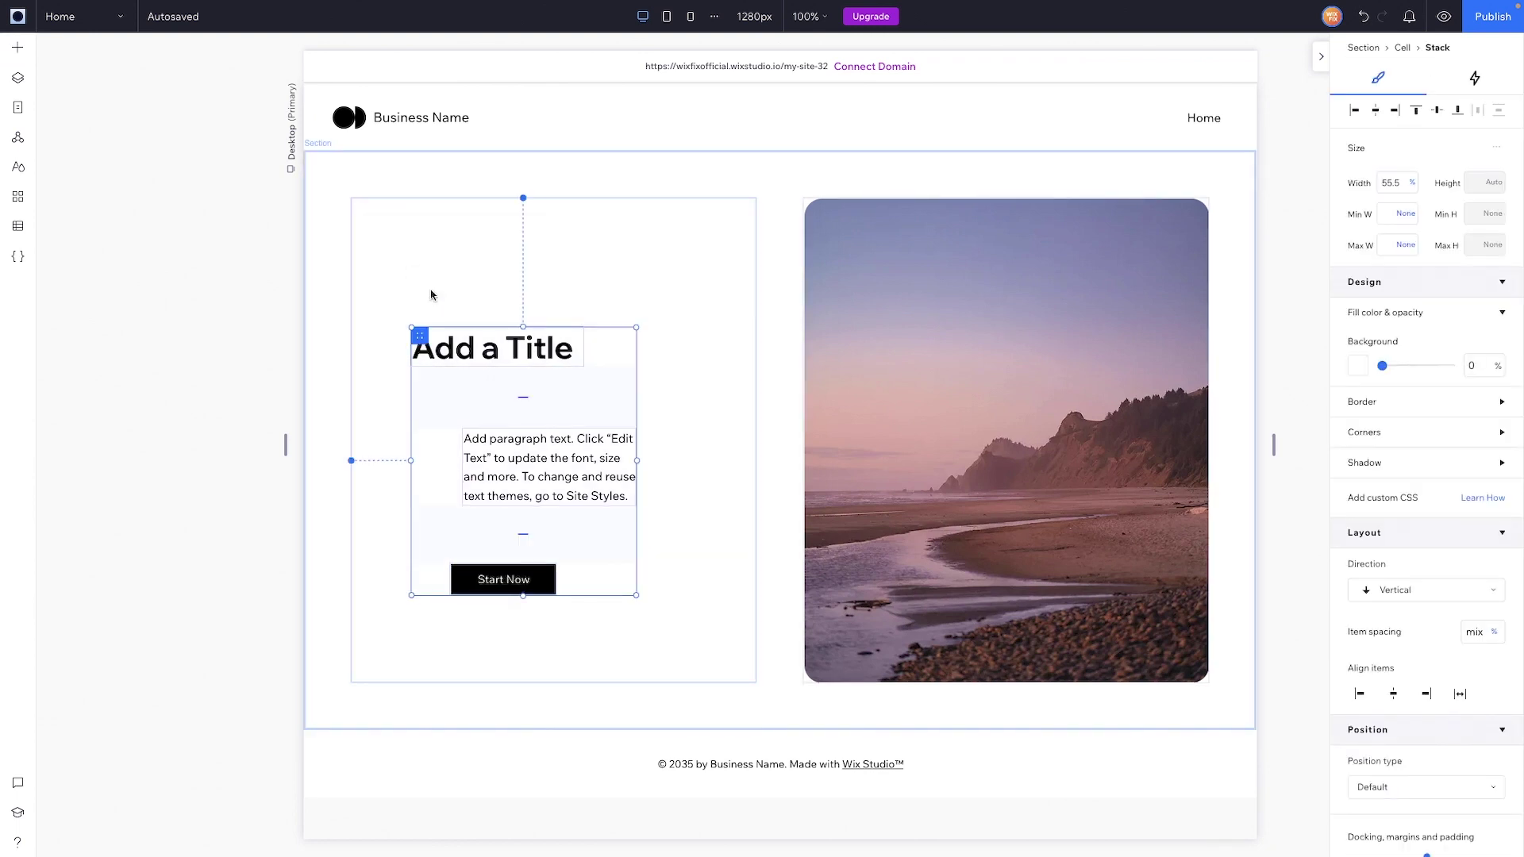
click(1360, 692)
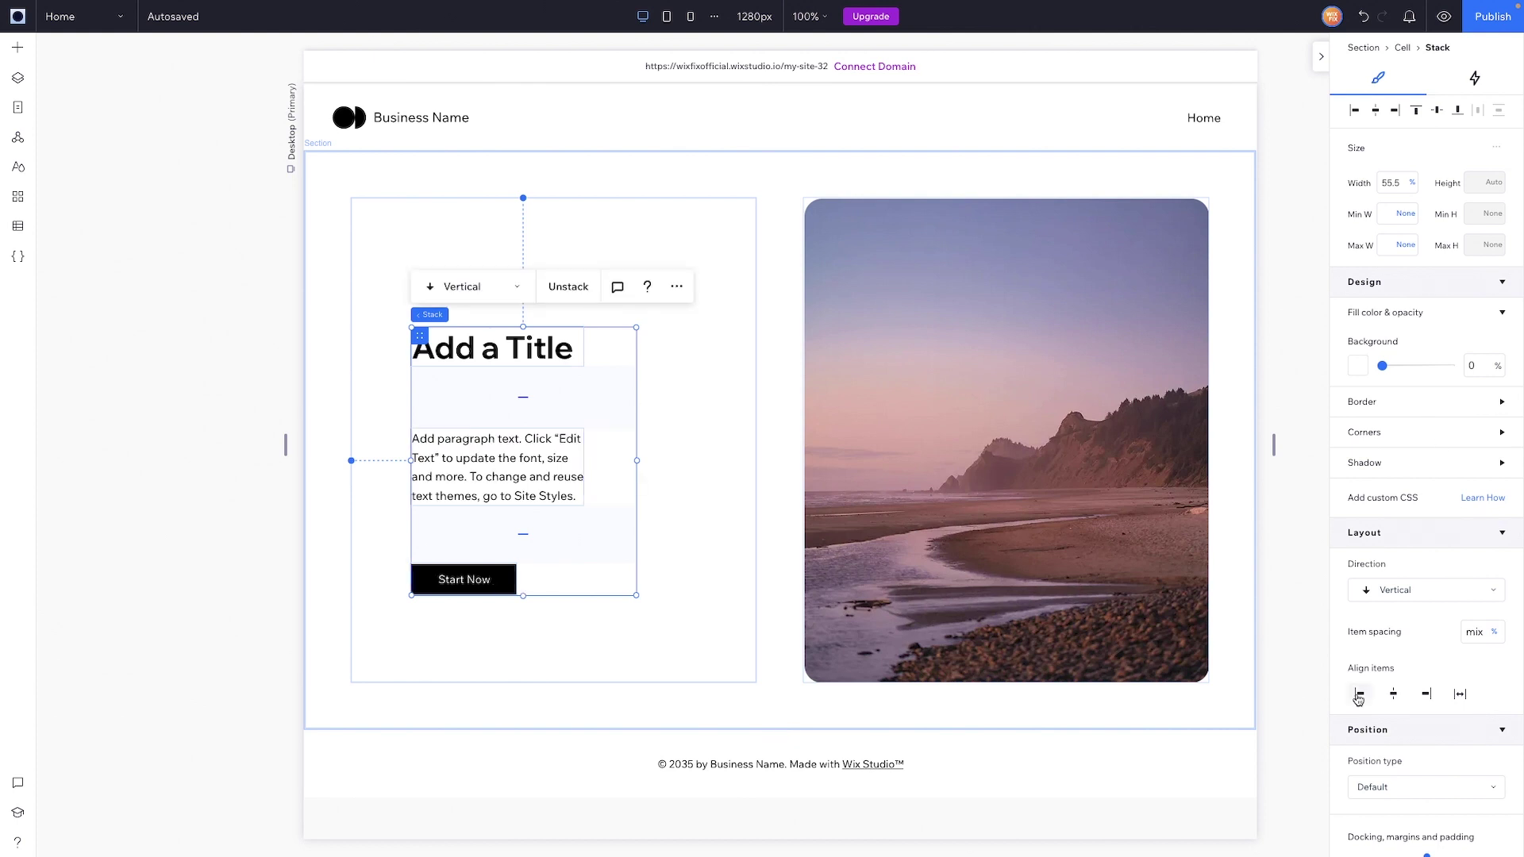
click(1481, 632)
click(1356, 631)
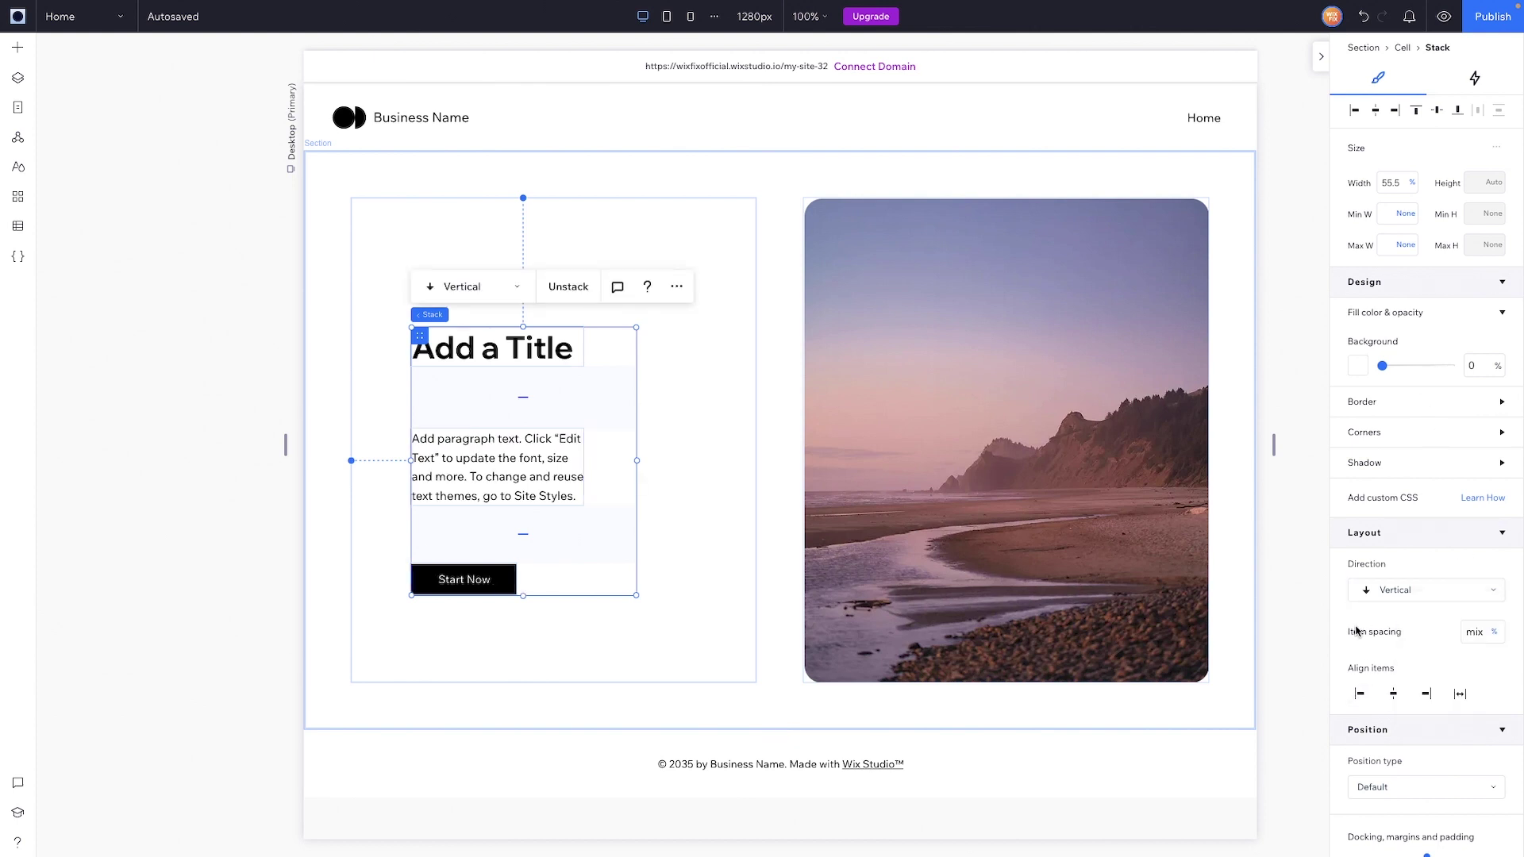
click(1480, 631)
text(2.5)
key(Return)
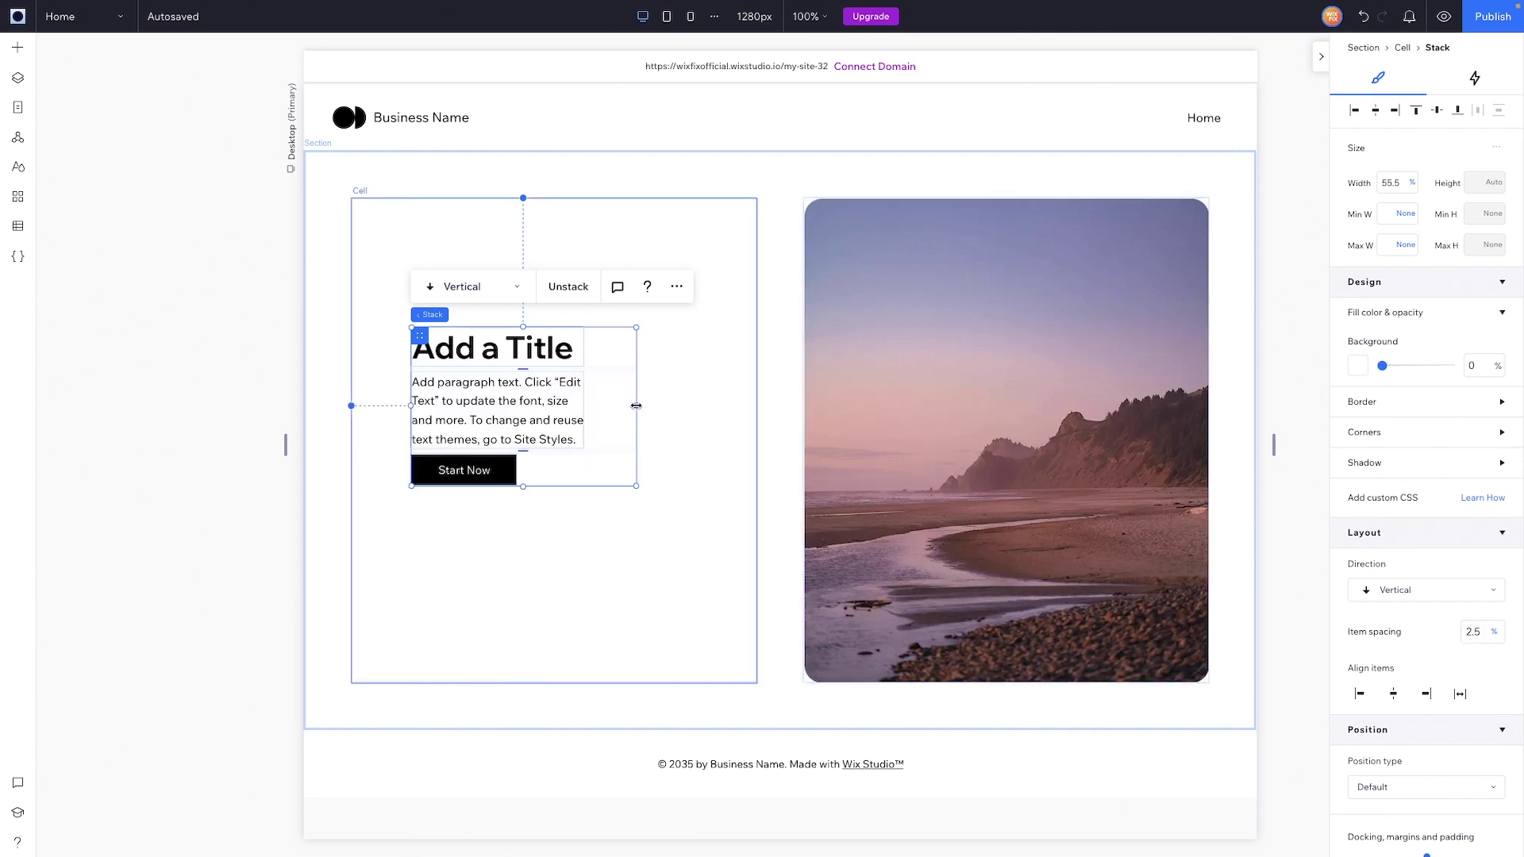
Centre the stack vertically at the cell's left edge and widen it to the full cell
click(1438, 111)
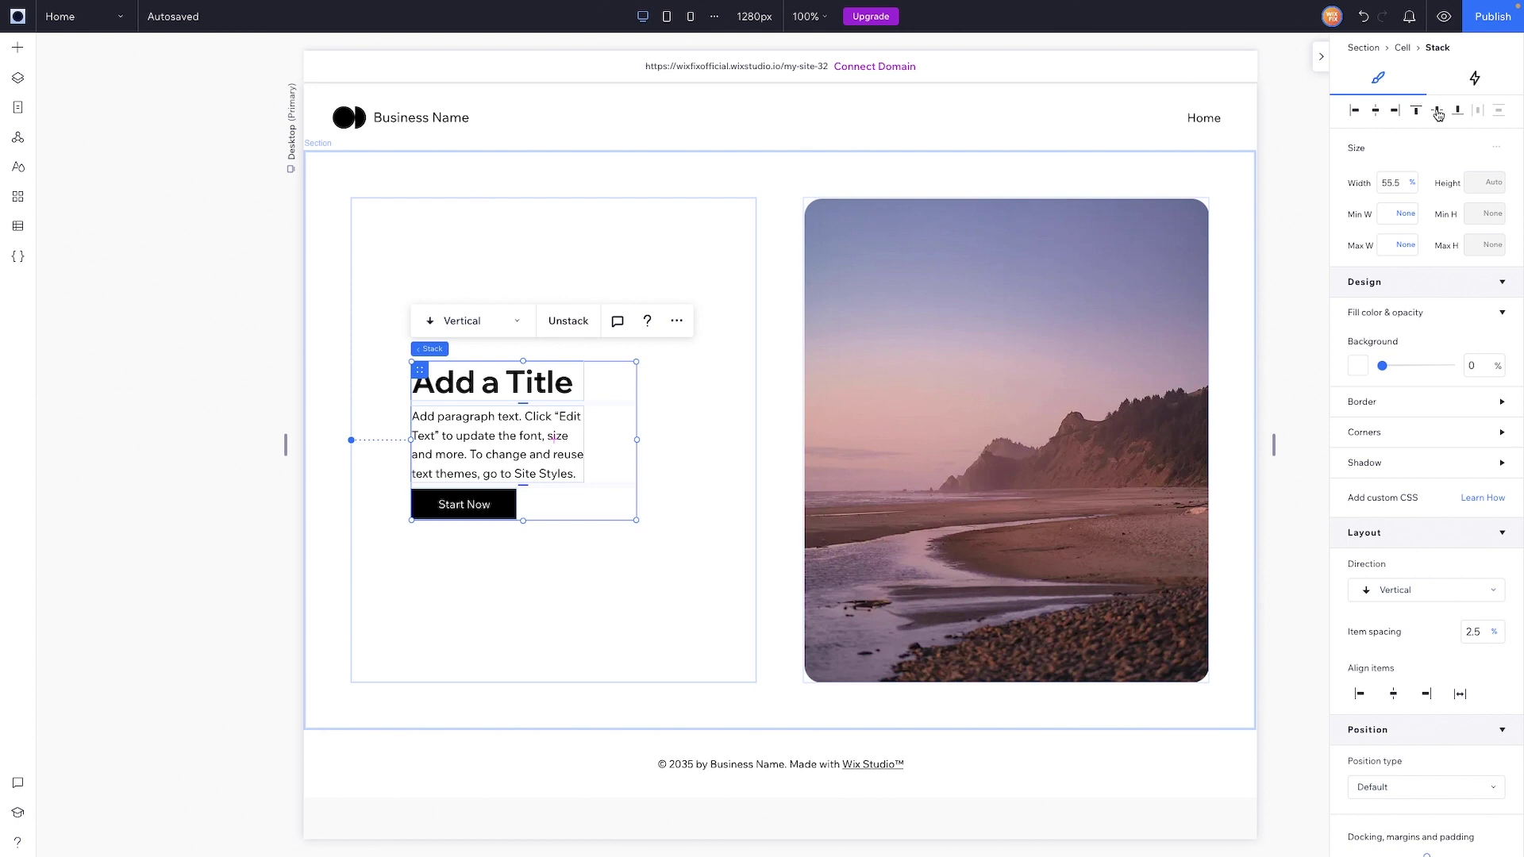
click(1354, 110)
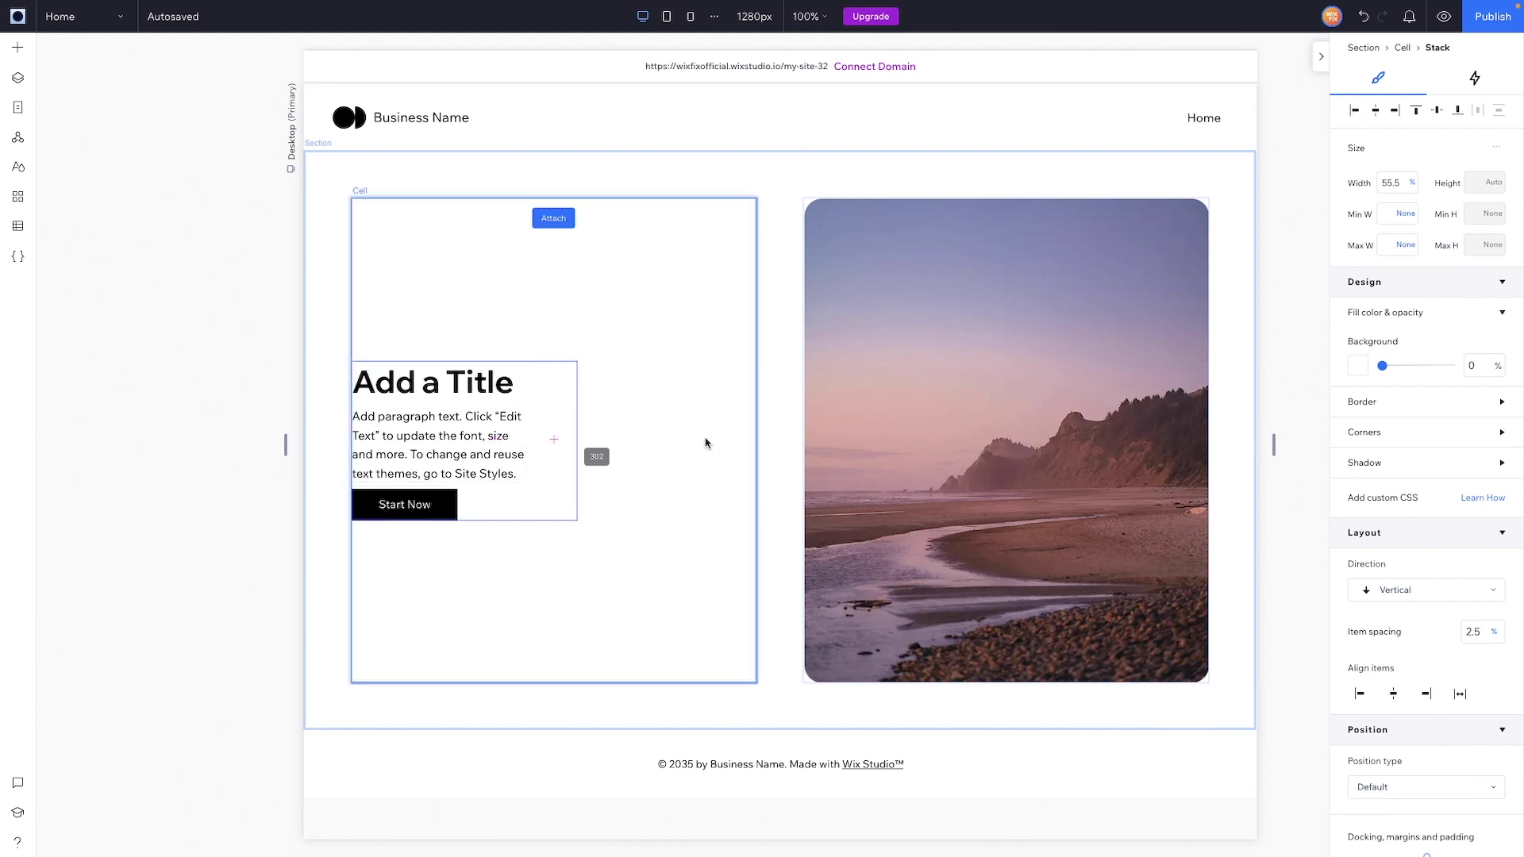
drag(707, 443, 756, 443)
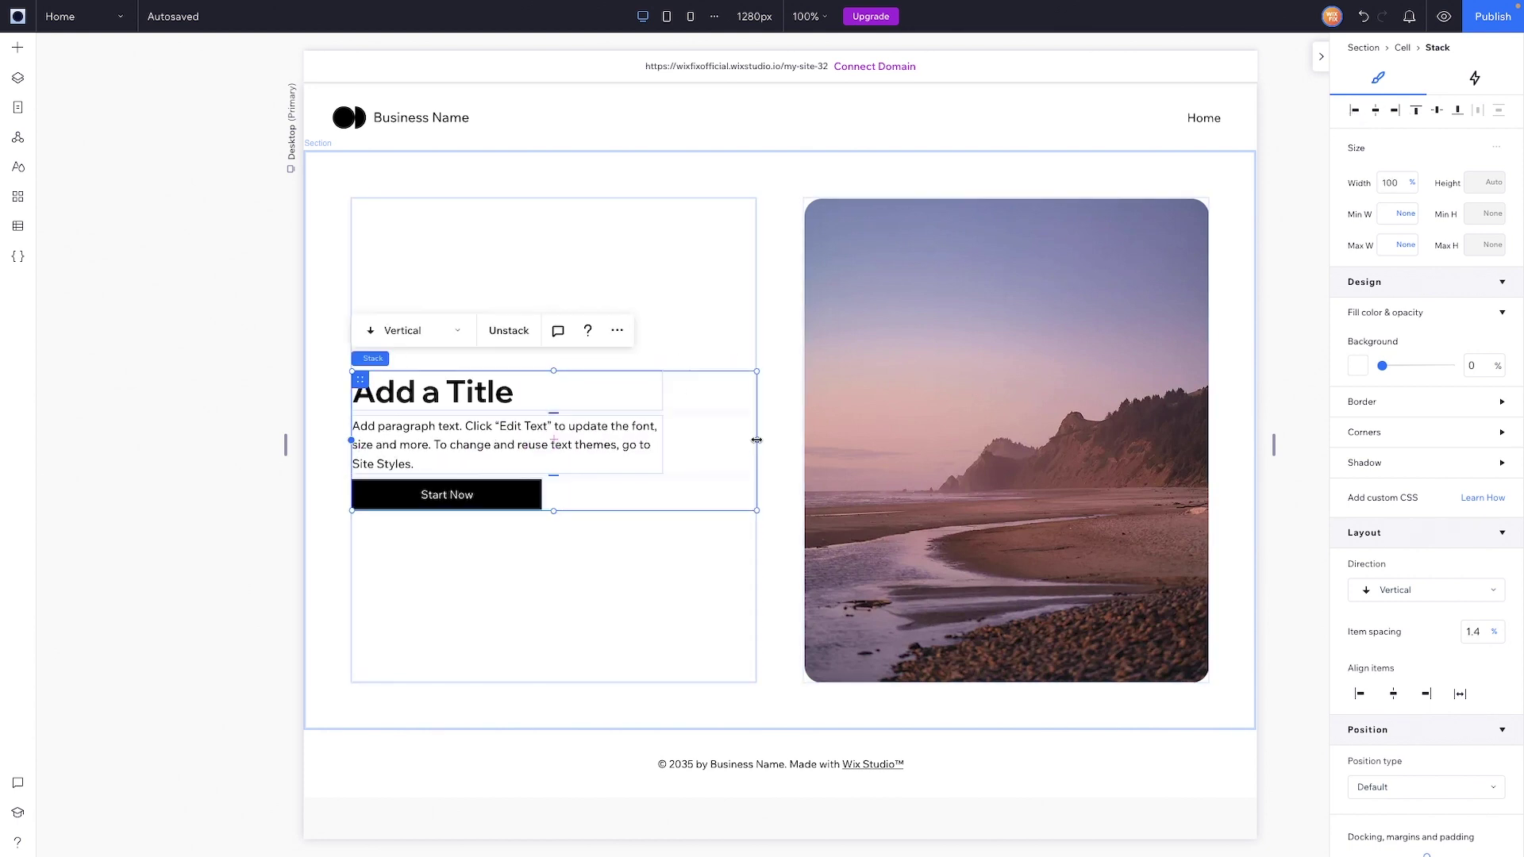
Narrow the Start Now button to about a third of its width
click(482, 497)
drag(541, 495, 470, 493)
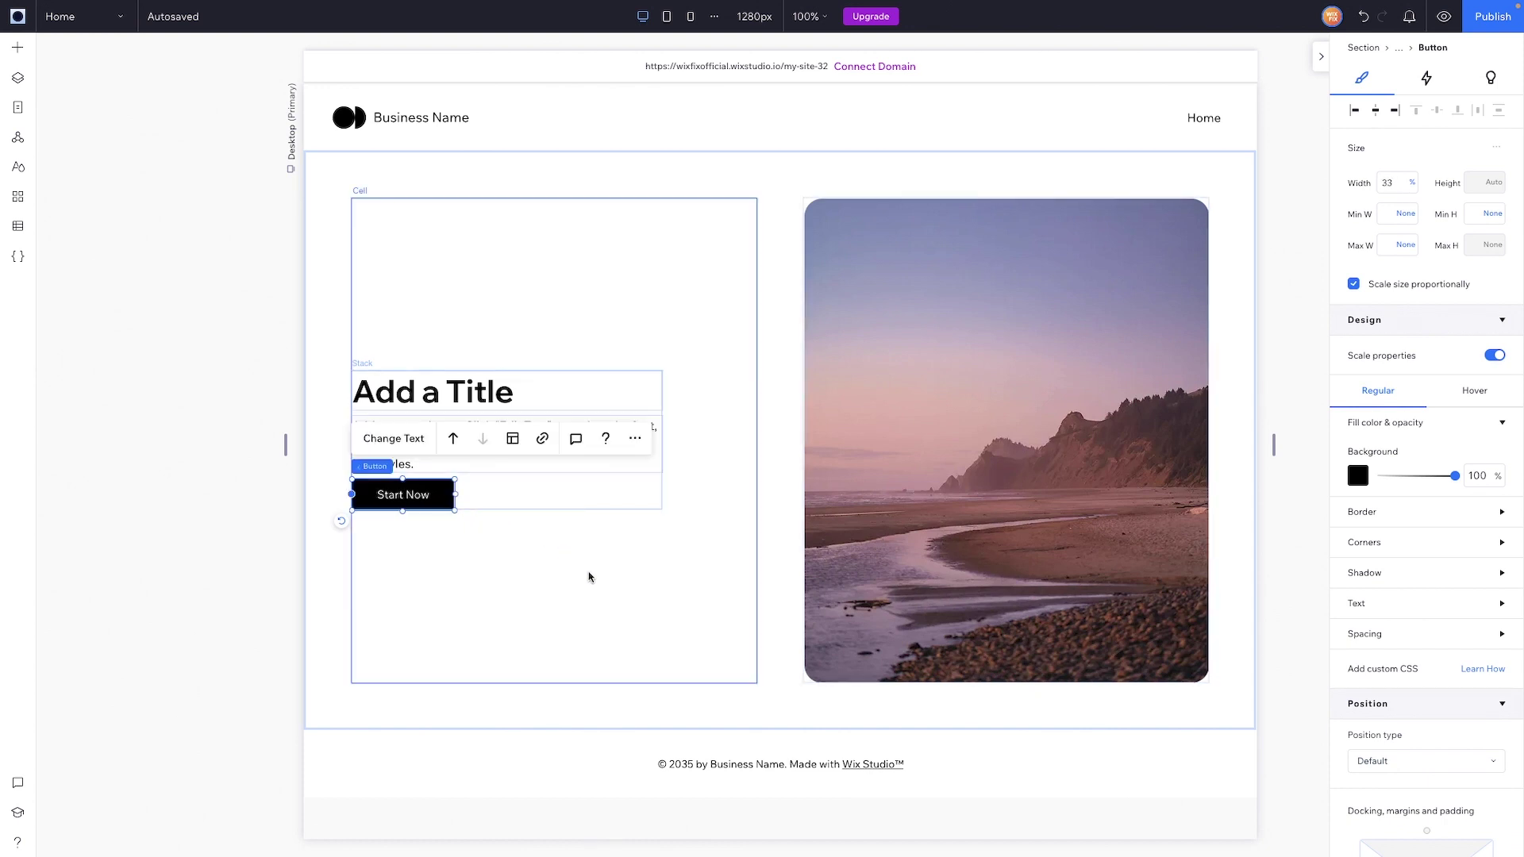
key(Escape)
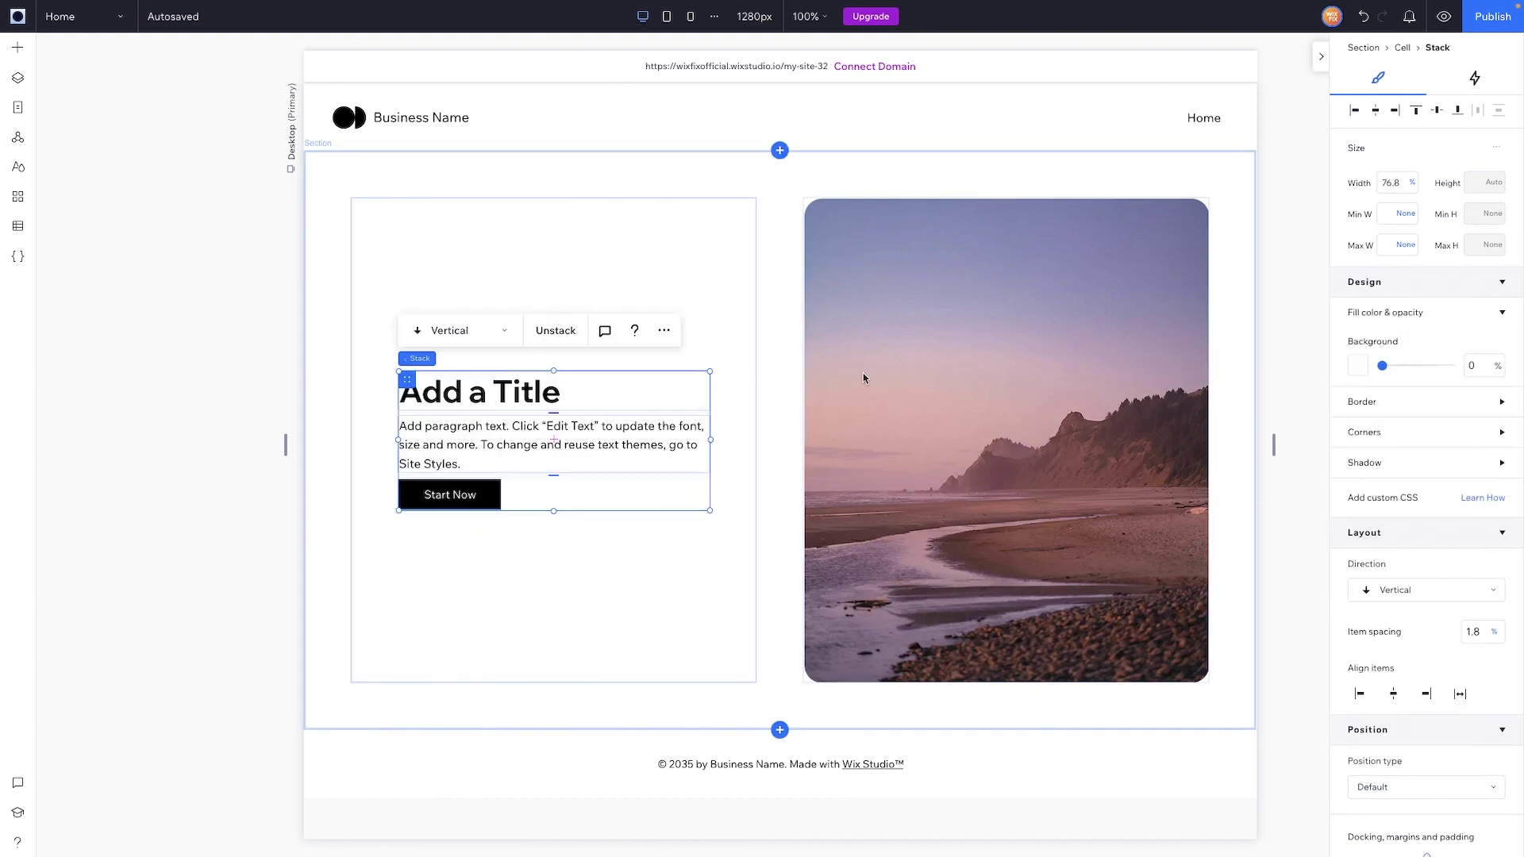
click(770, 393)
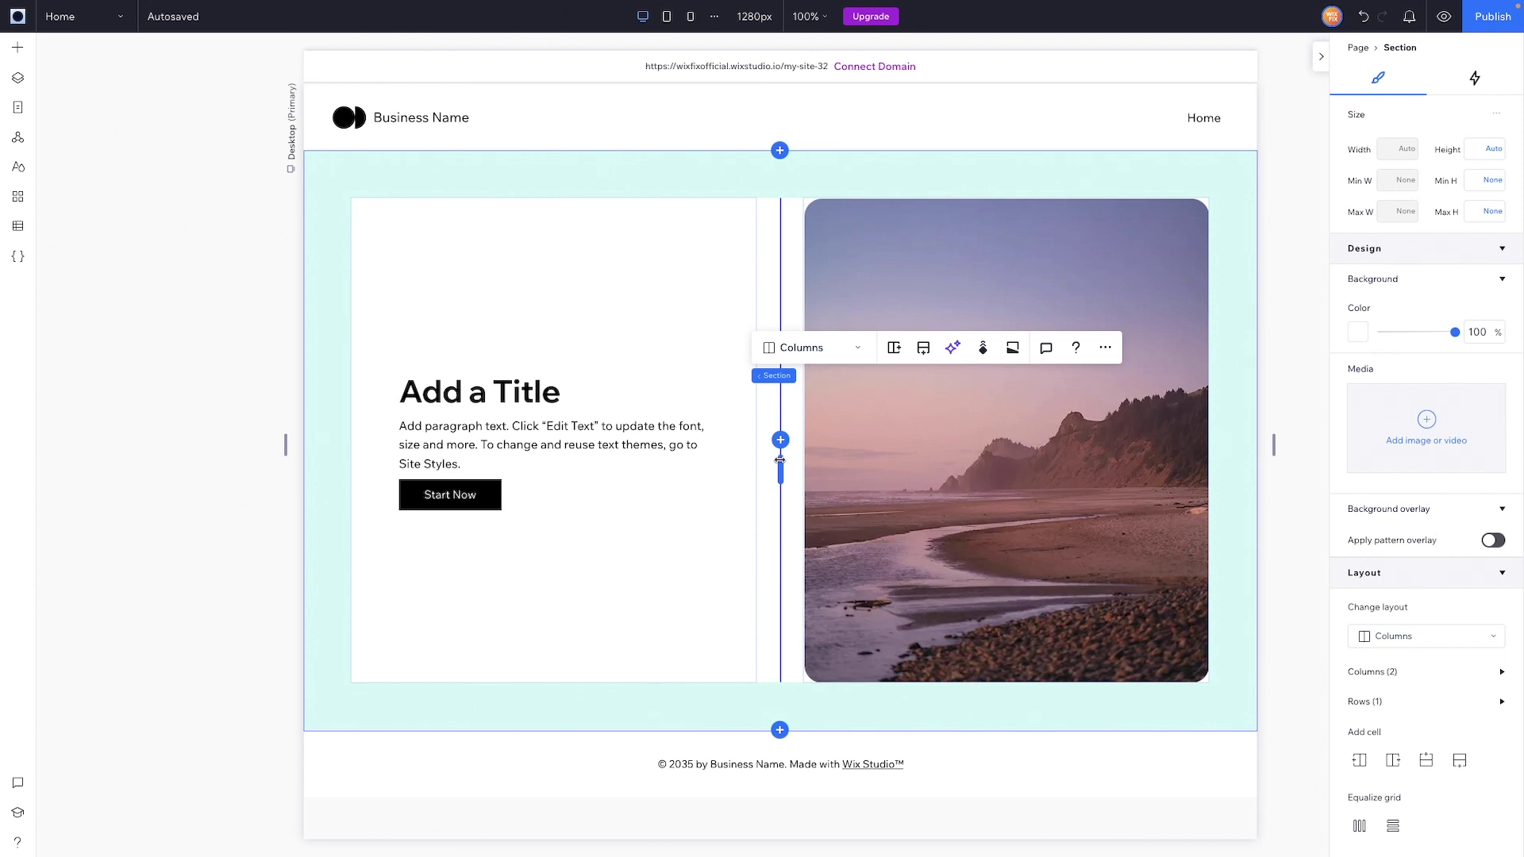
drag(809, 459, 859, 458)
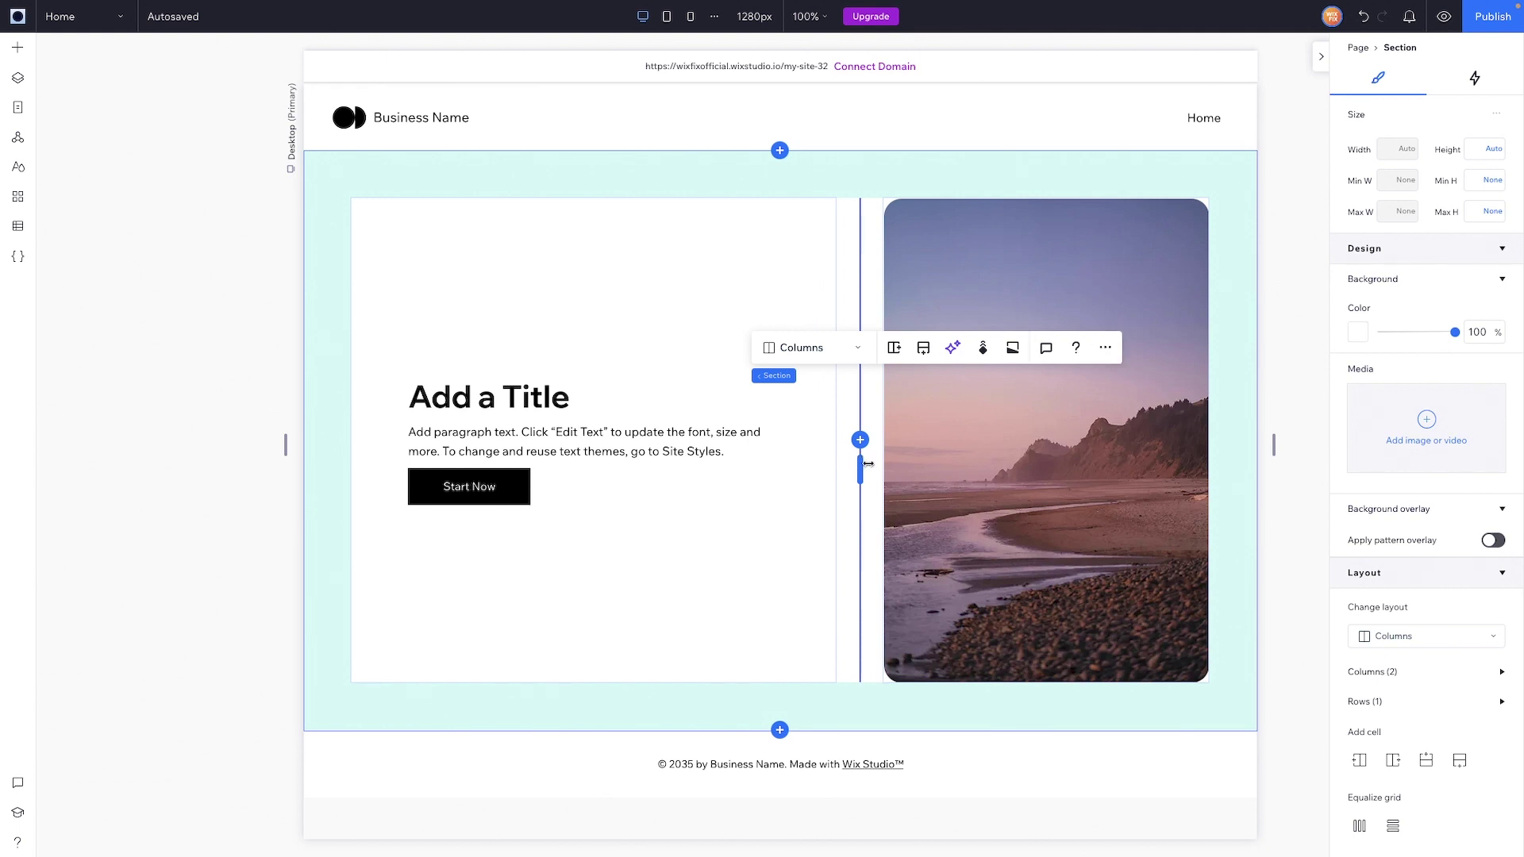
Even out the column widths, then swap the photo and text cells
drag(860, 465, 783, 460)
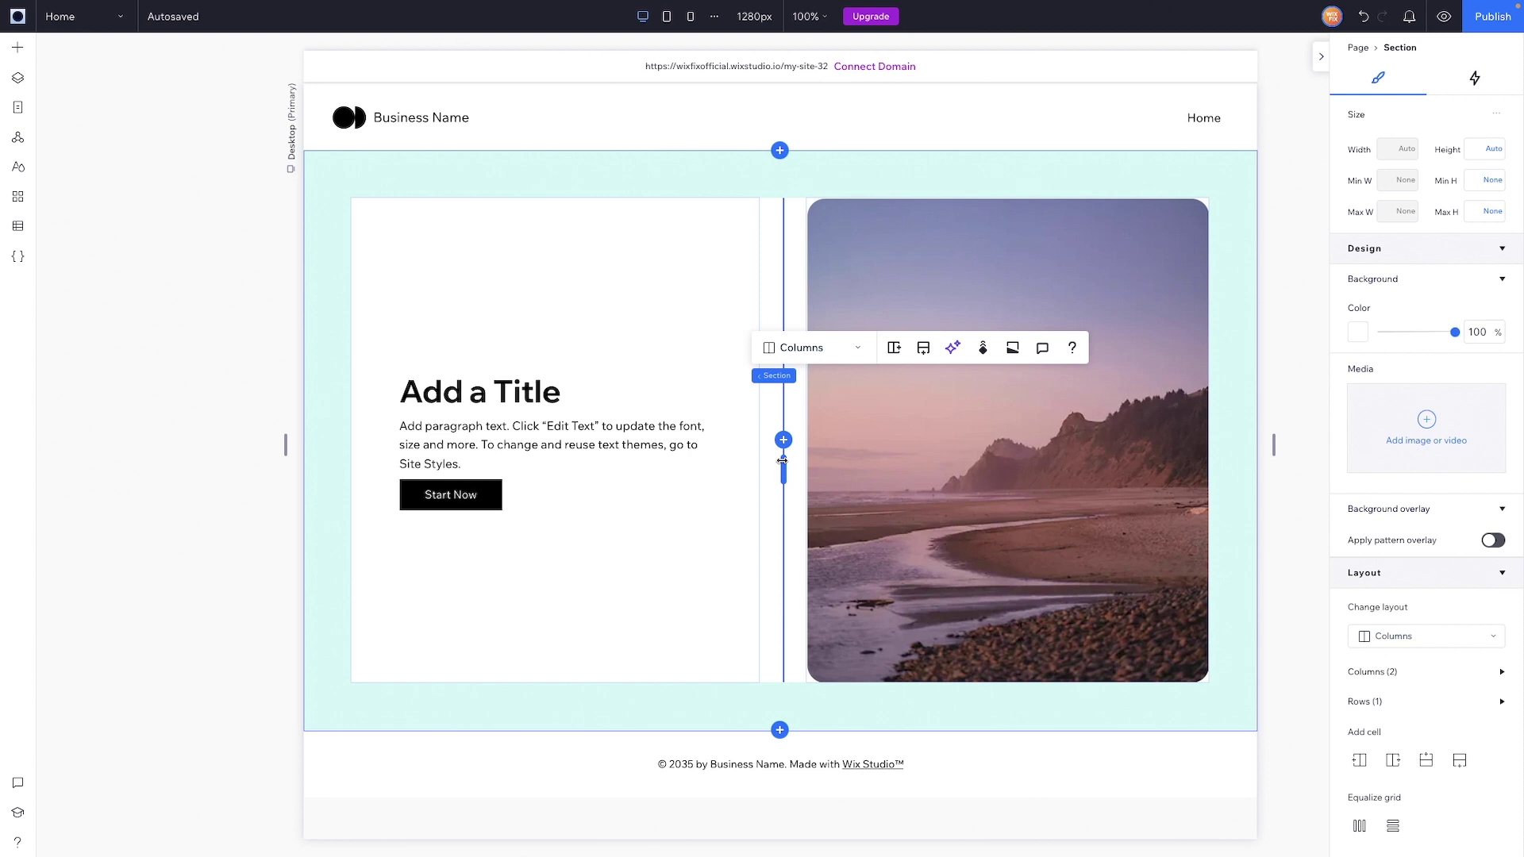
click(917, 303)
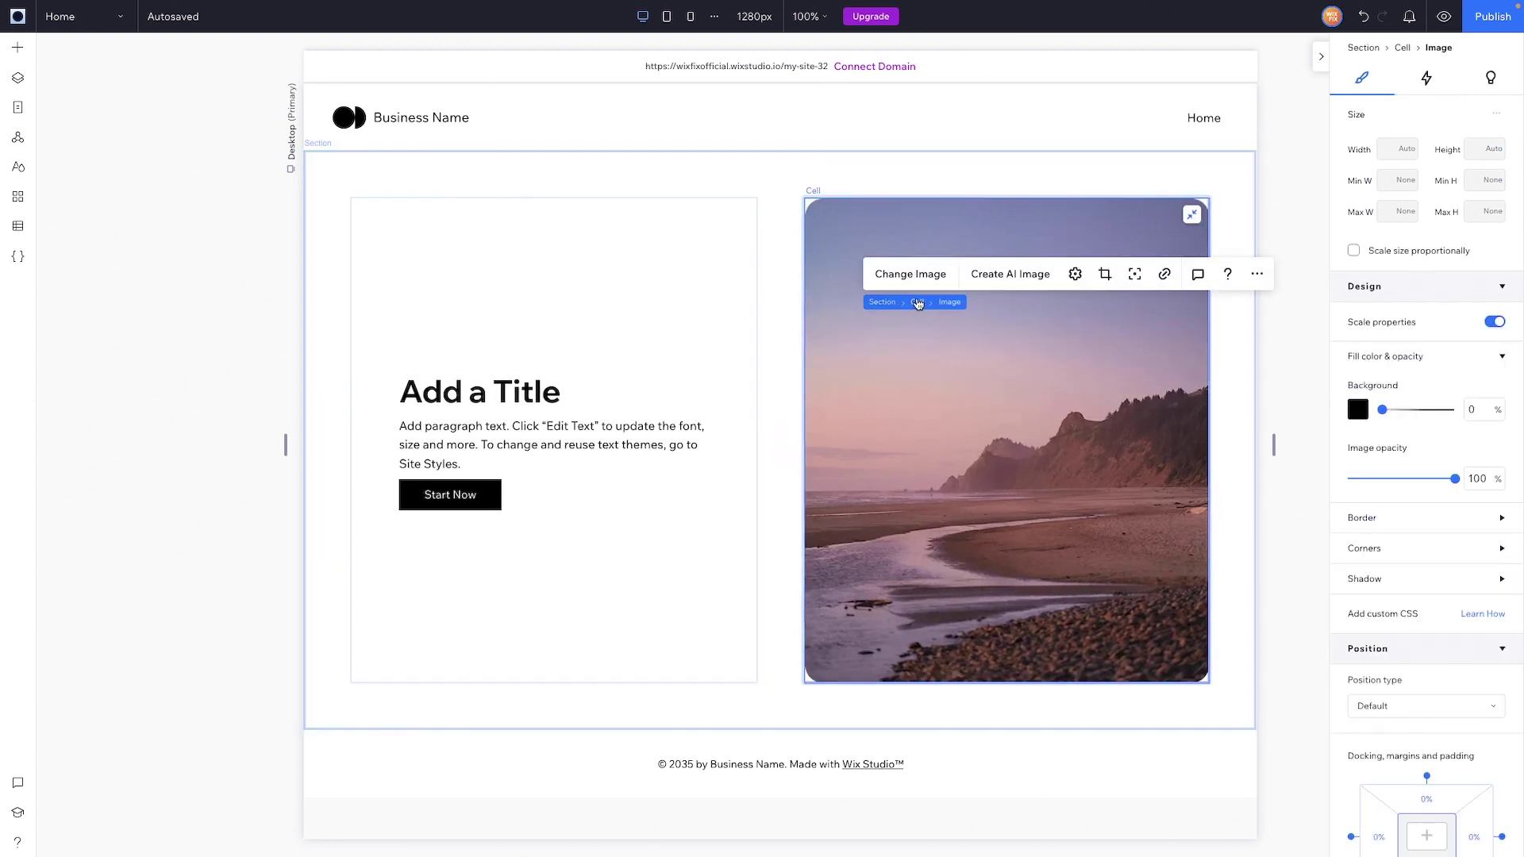
click(917, 303)
shift+click(694, 254)
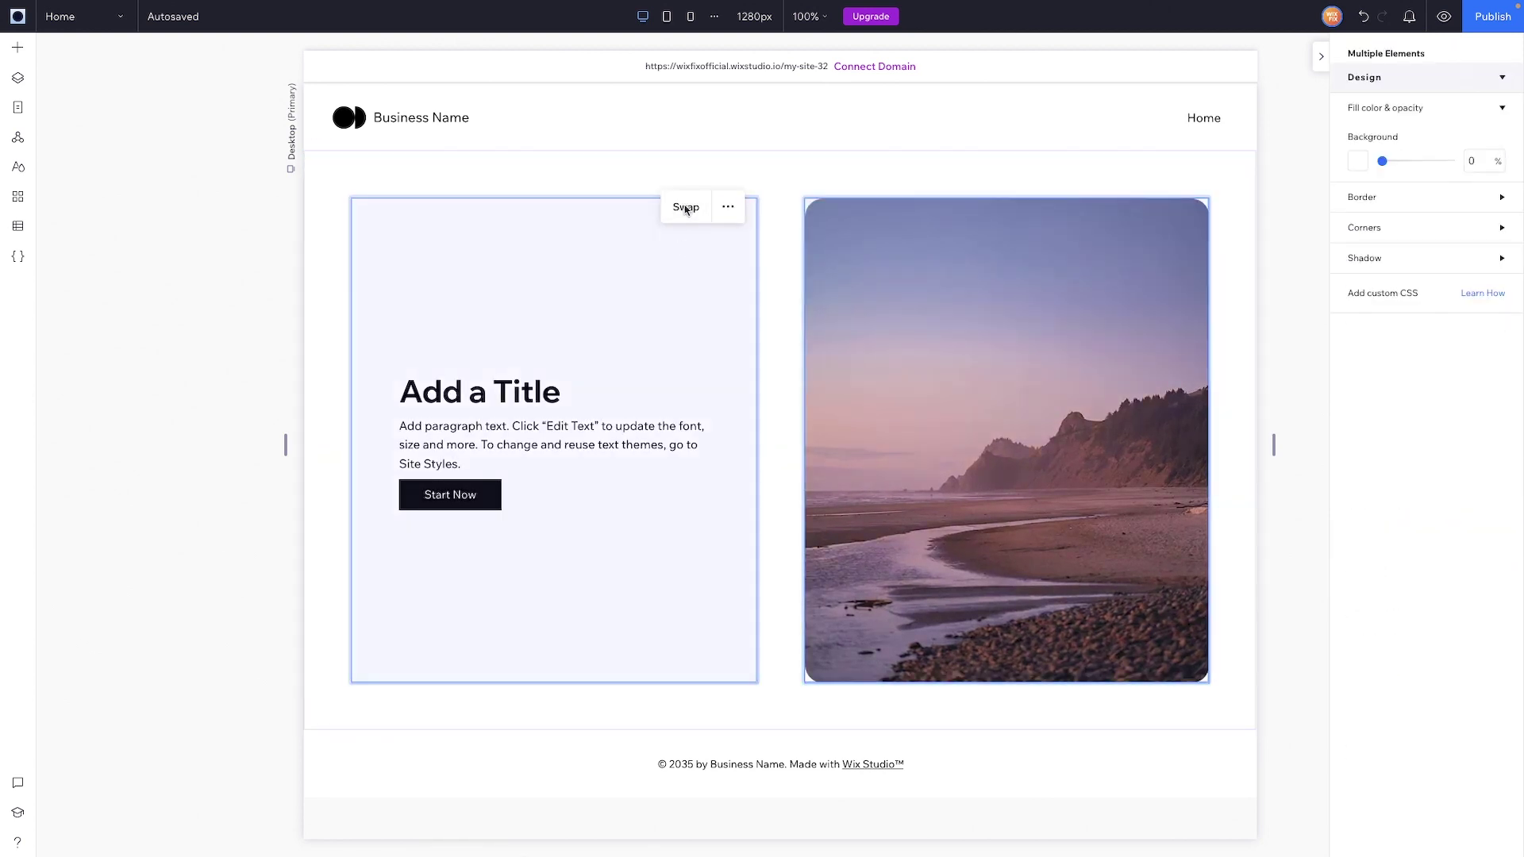
click(686, 207)
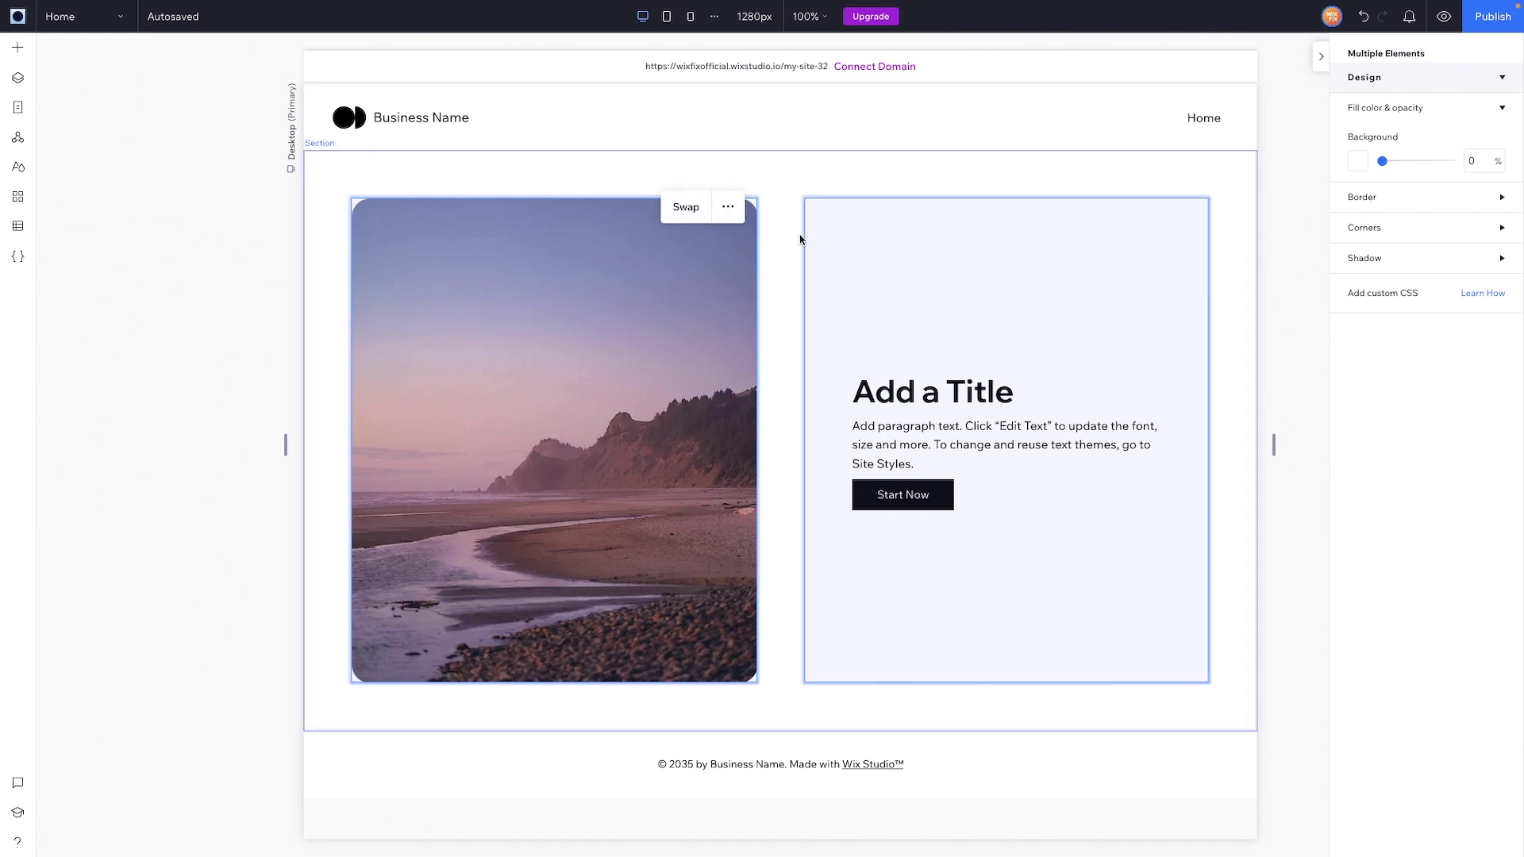
Duplicate the section below itself and swap the copy's columns so the text sits left
click(839, 178)
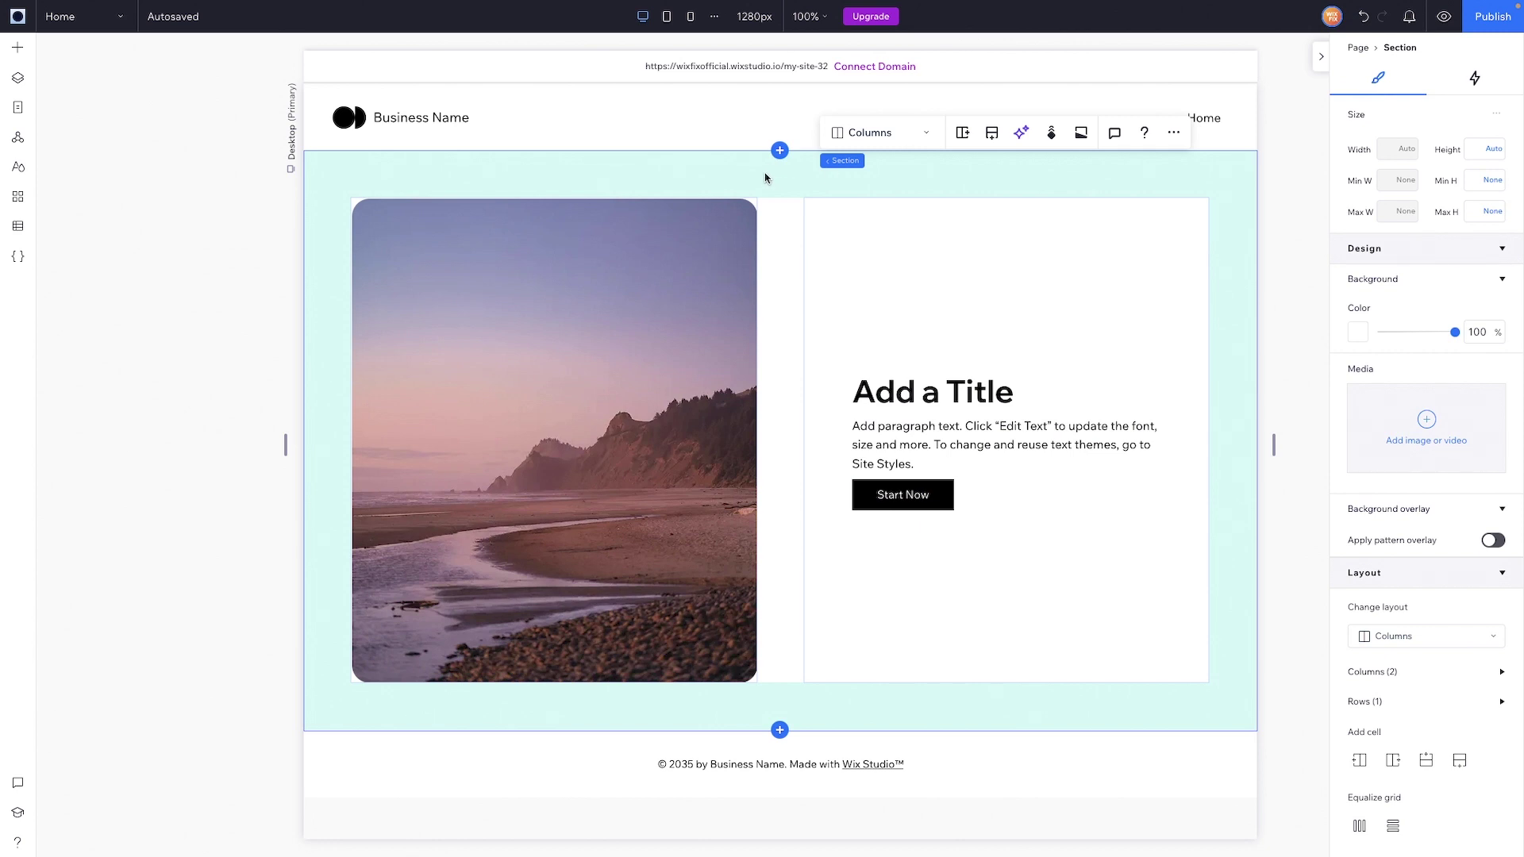
key(ctrl+d)
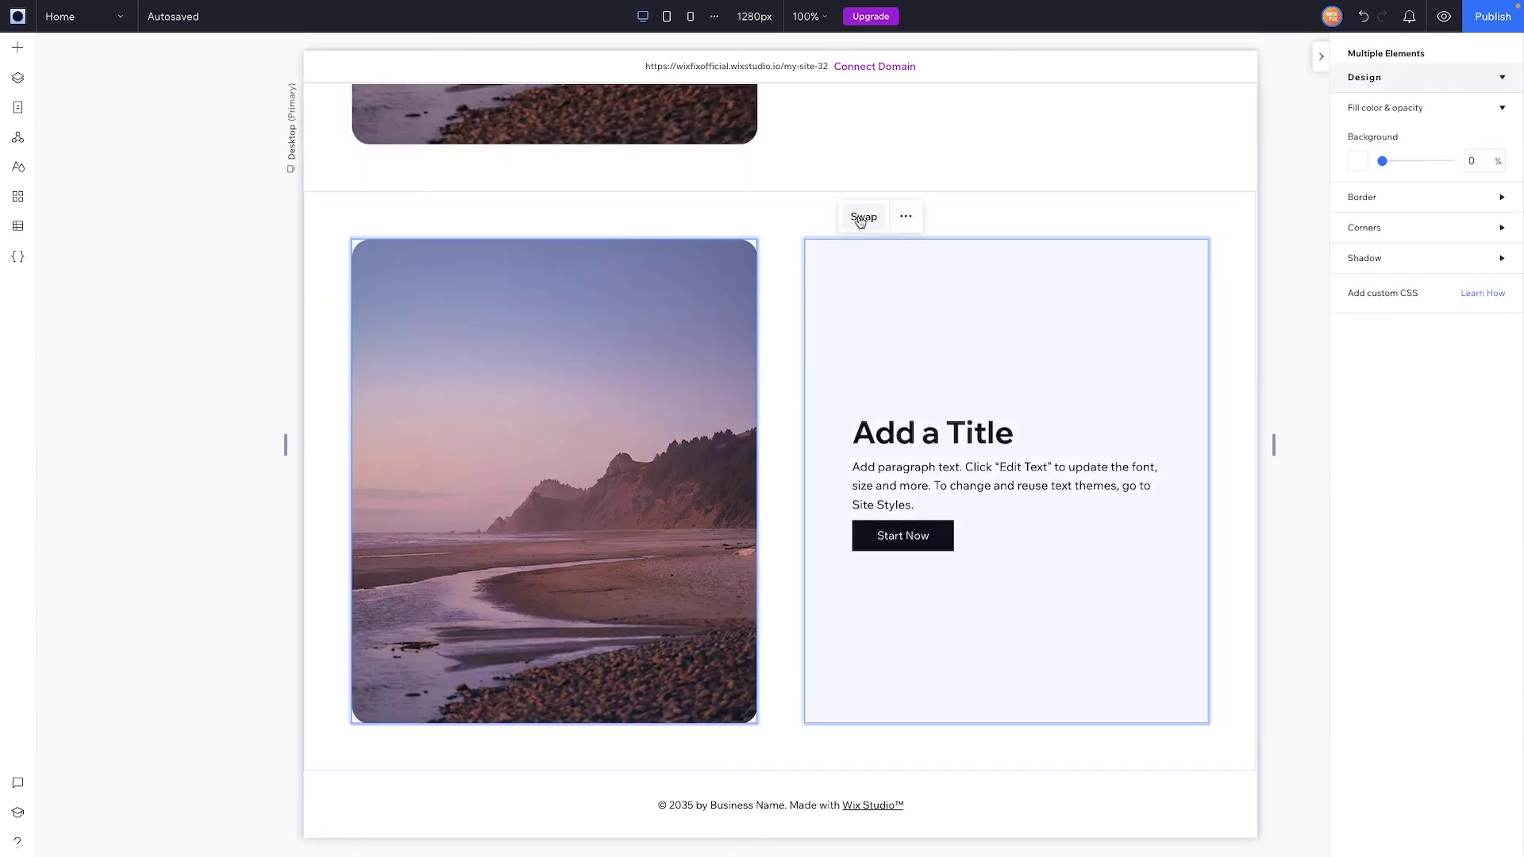
click(861, 216)
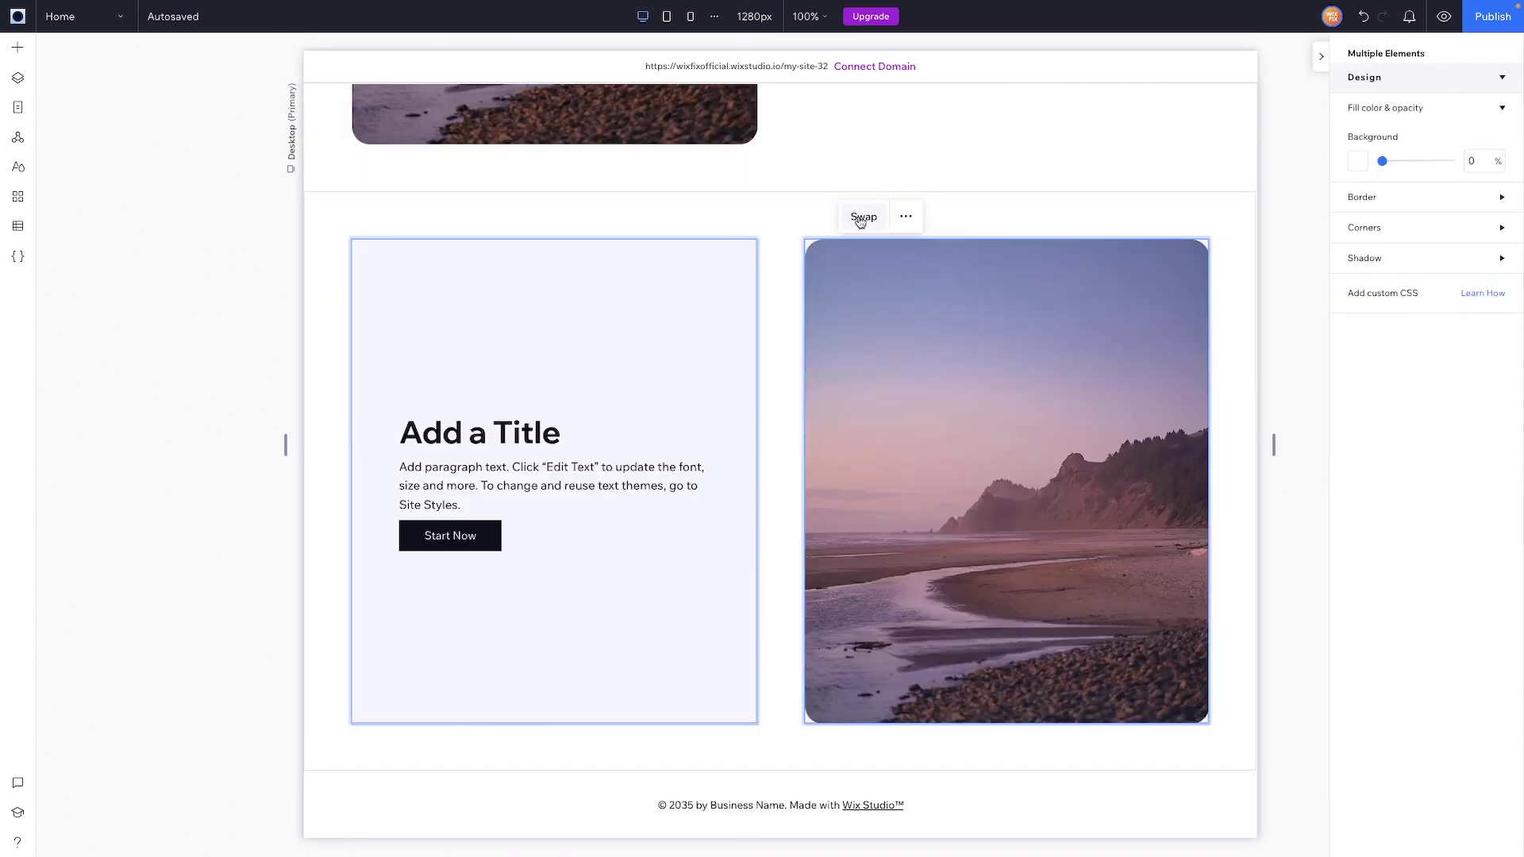
Replace the copied section's photo with a new Unsplash image
click(1010, 397)
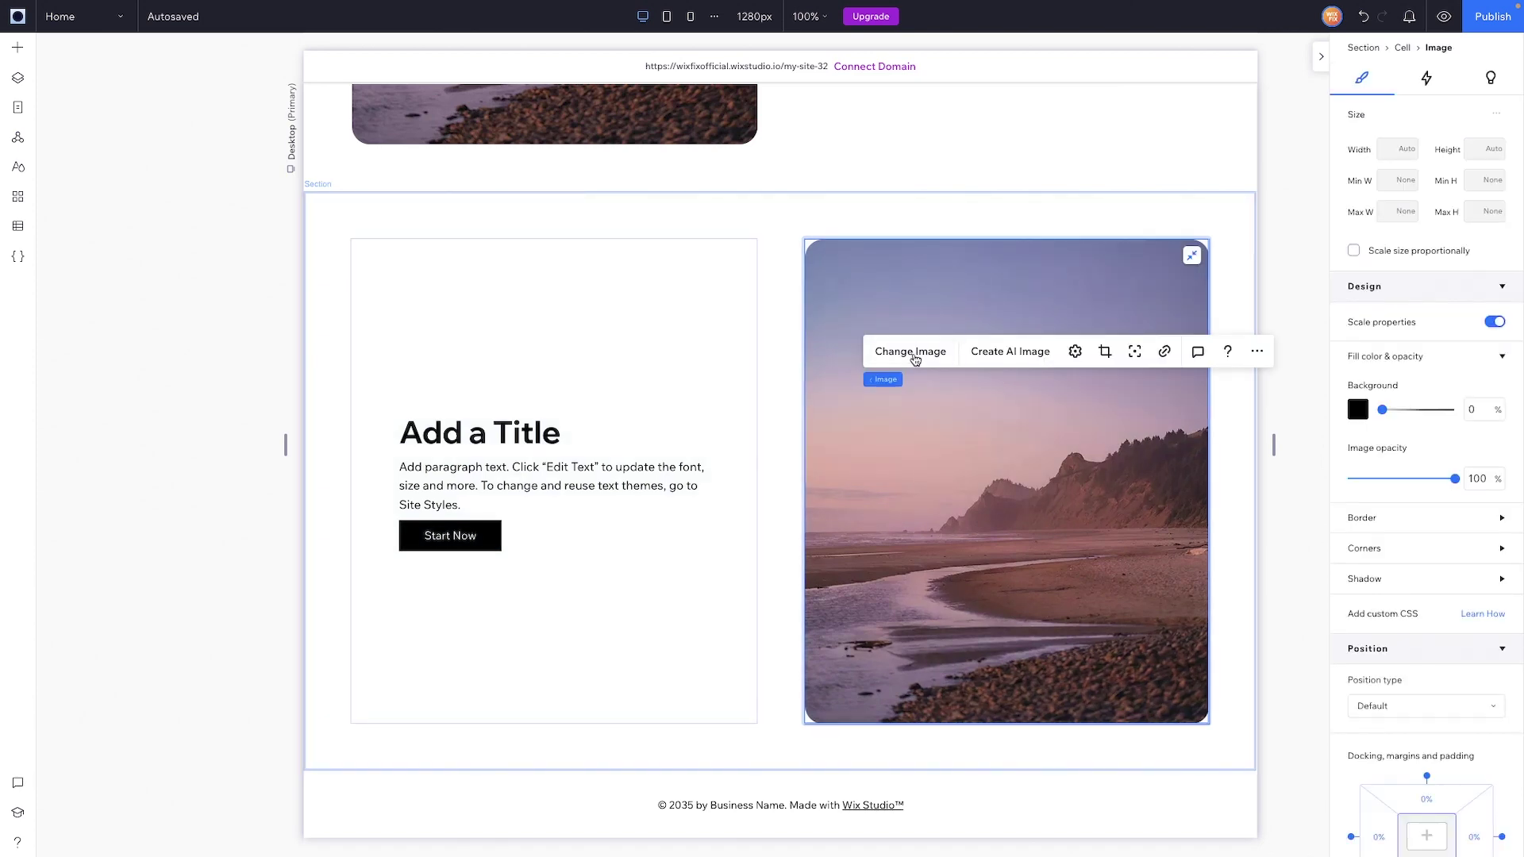
click(912, 352)
key(Escape)
click(1221, 520)
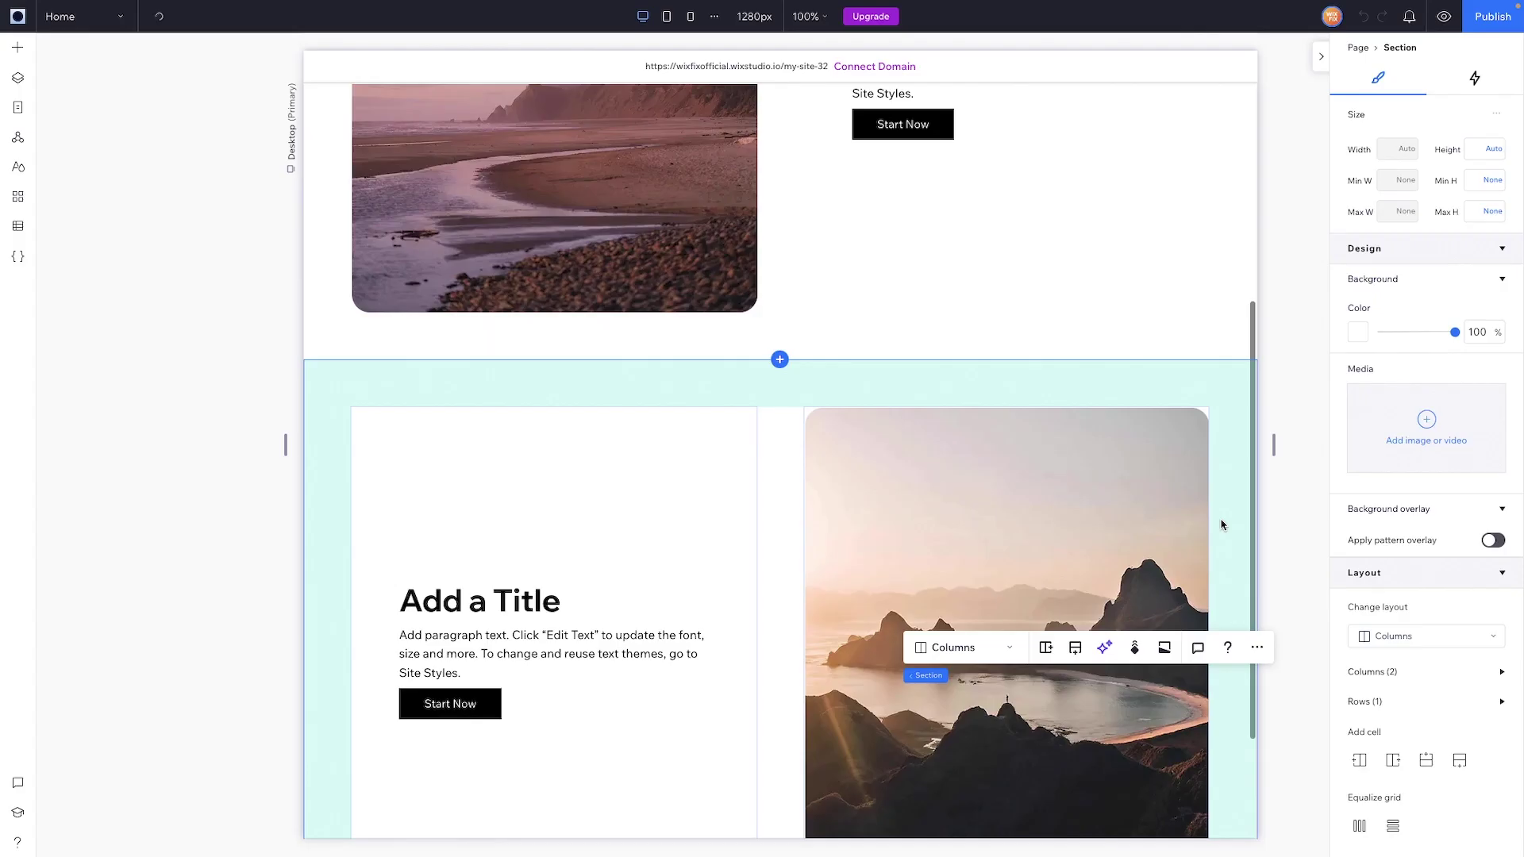
scroll(1221, 523, up, 4)
scroll(1221, 525, down, 5)
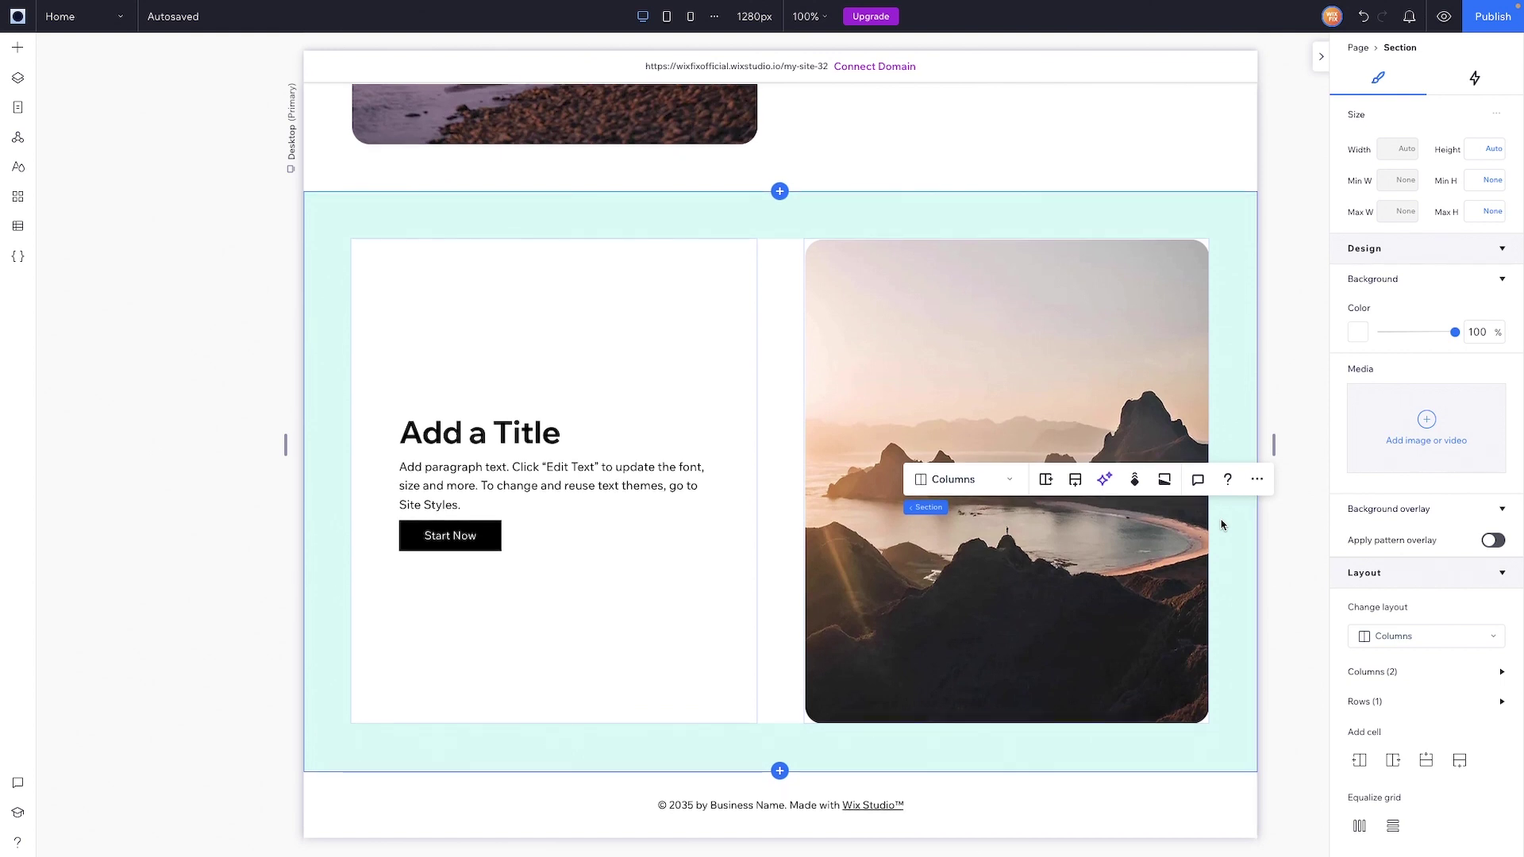
scroll(1221, 525, up, 5)
scroll(1221, 524, down, 5)
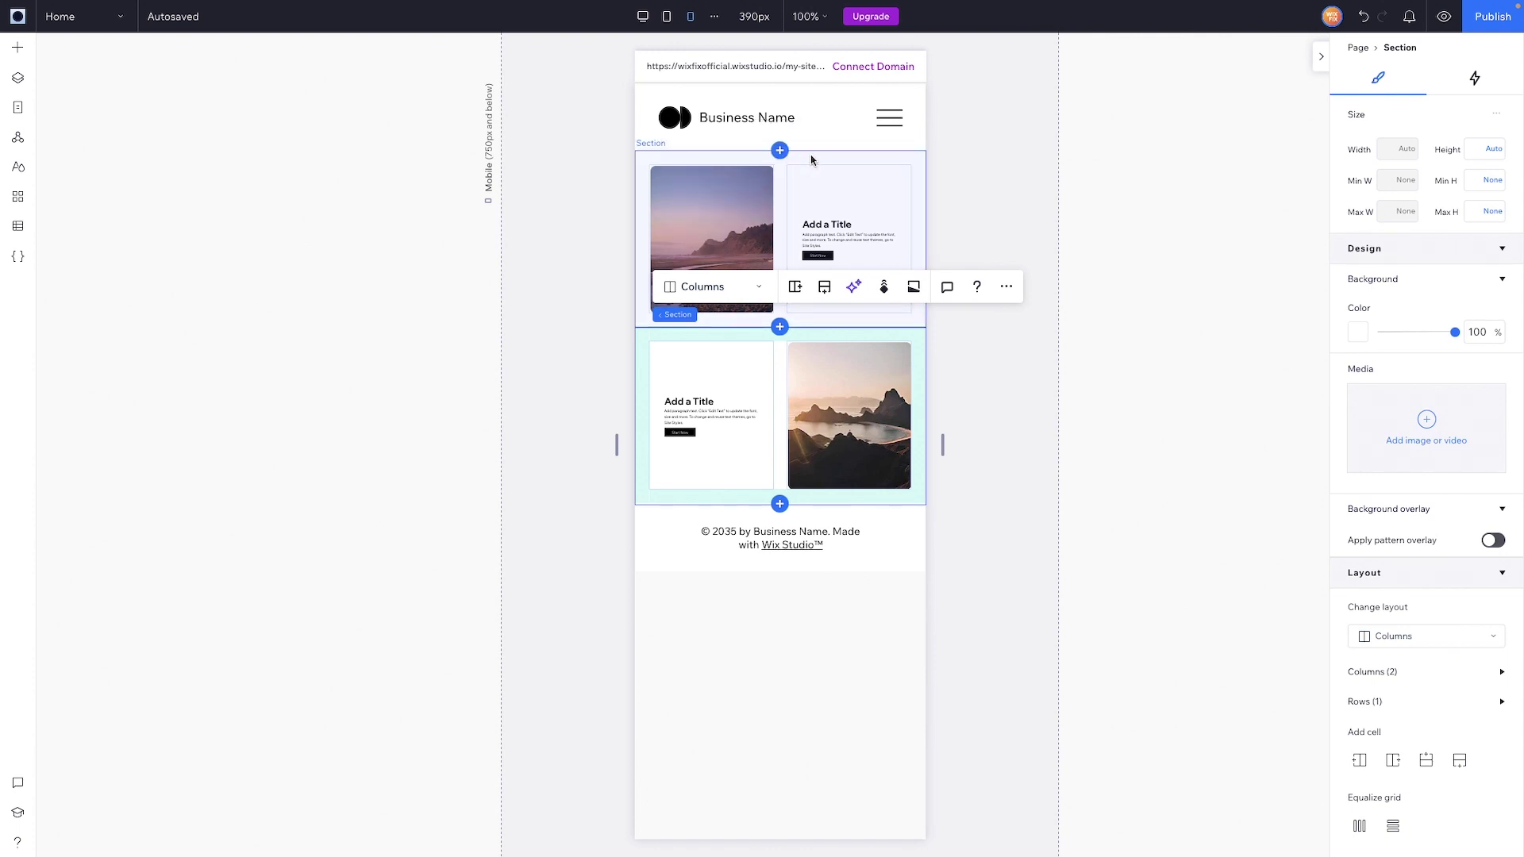
Switch the first mobile section from Columns to a Rows layout, stacking the photo above the text
click(811, 160)
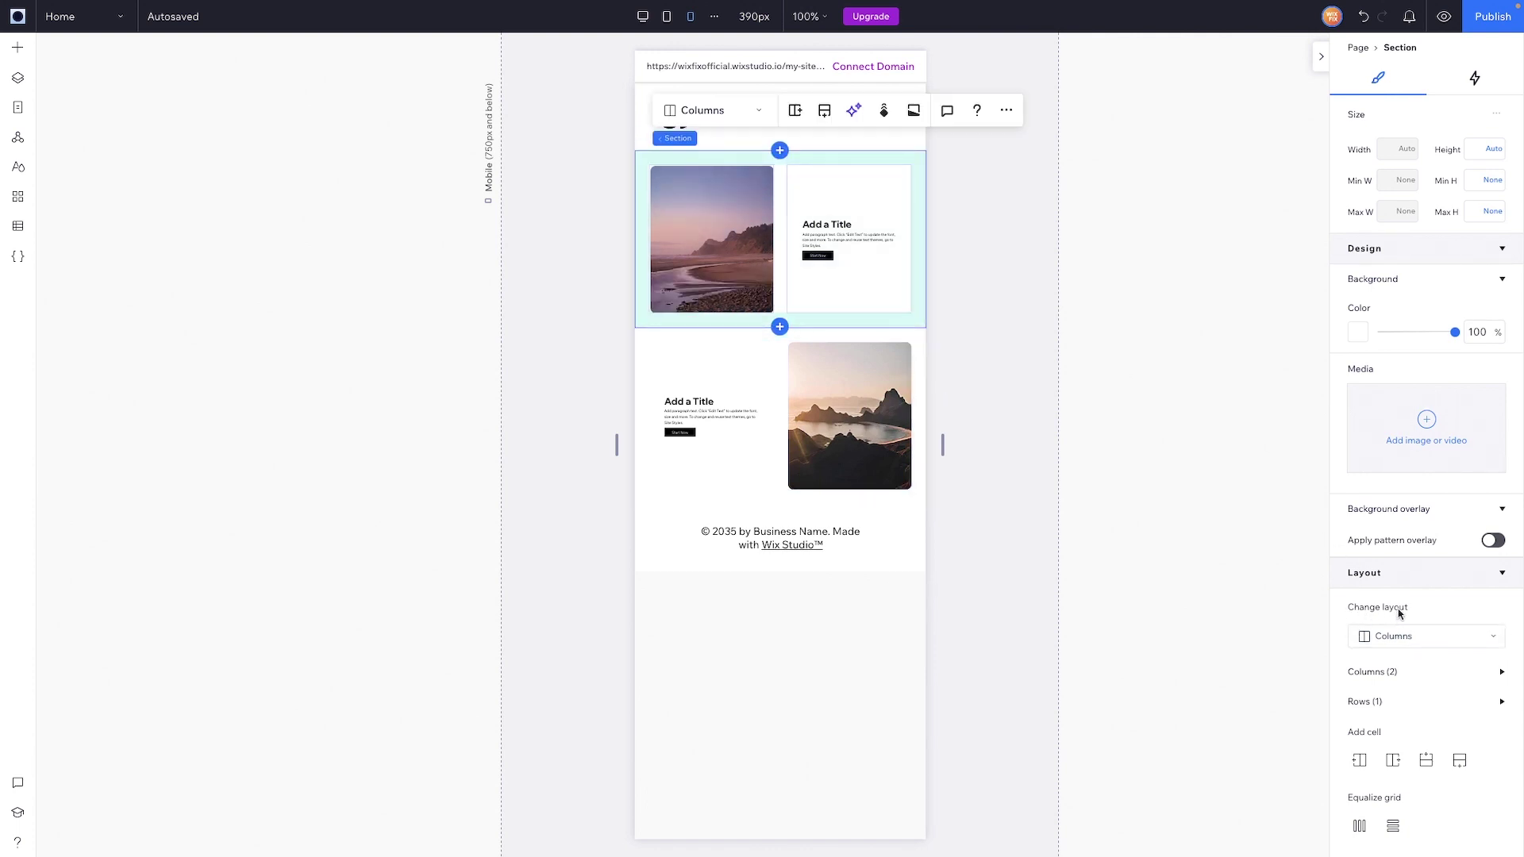
click(1396, 636)
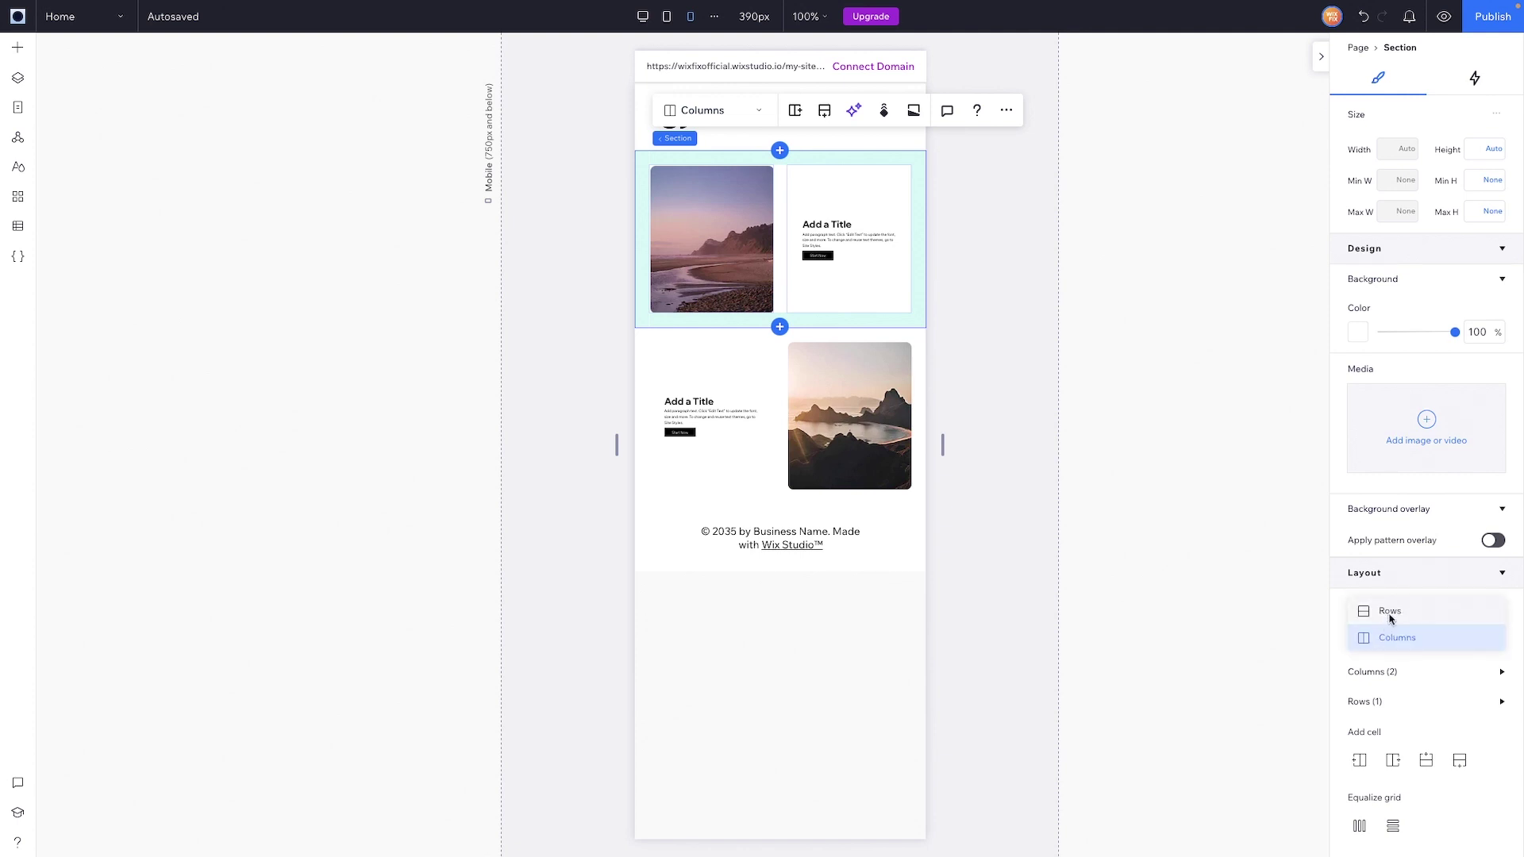
click(1390, 613)
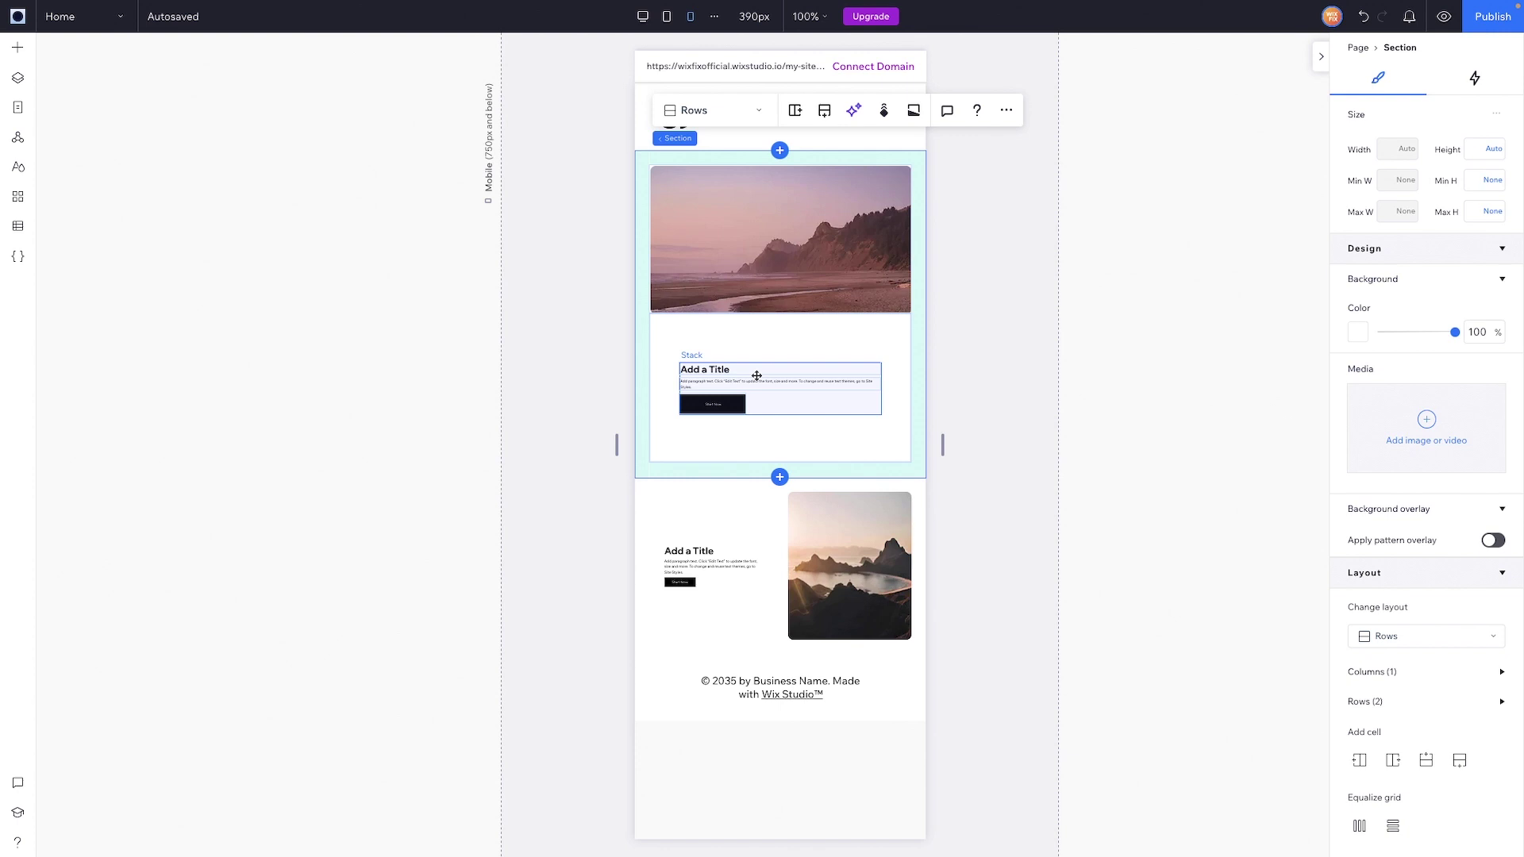
Center-align the mobile text stack, shorten the first section, and make the photo row taller
click(802, 375)
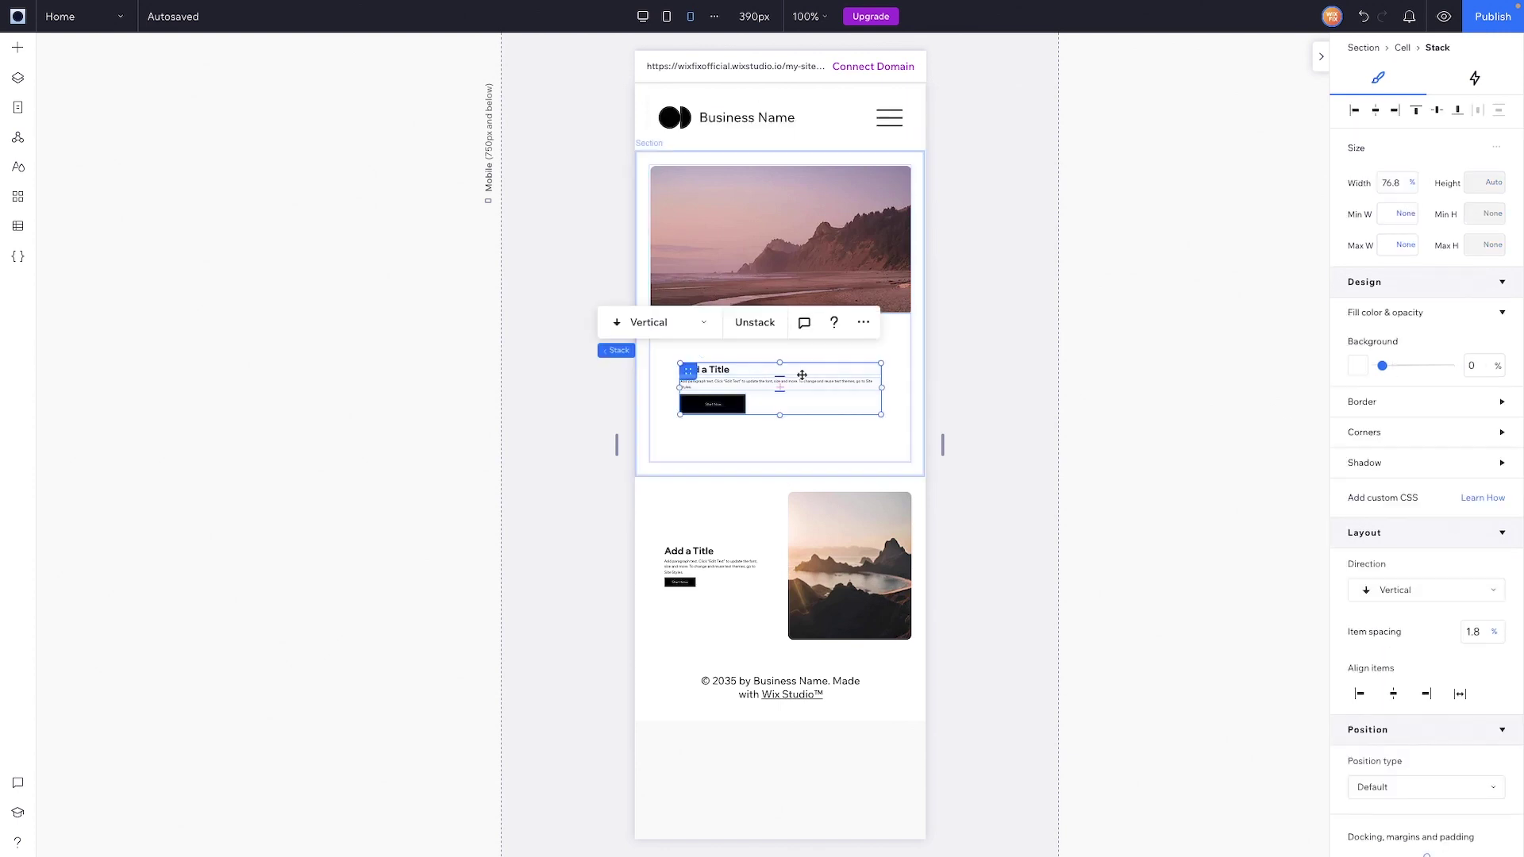
click(1394, 694)
click(771, 355)
click(740, 350)
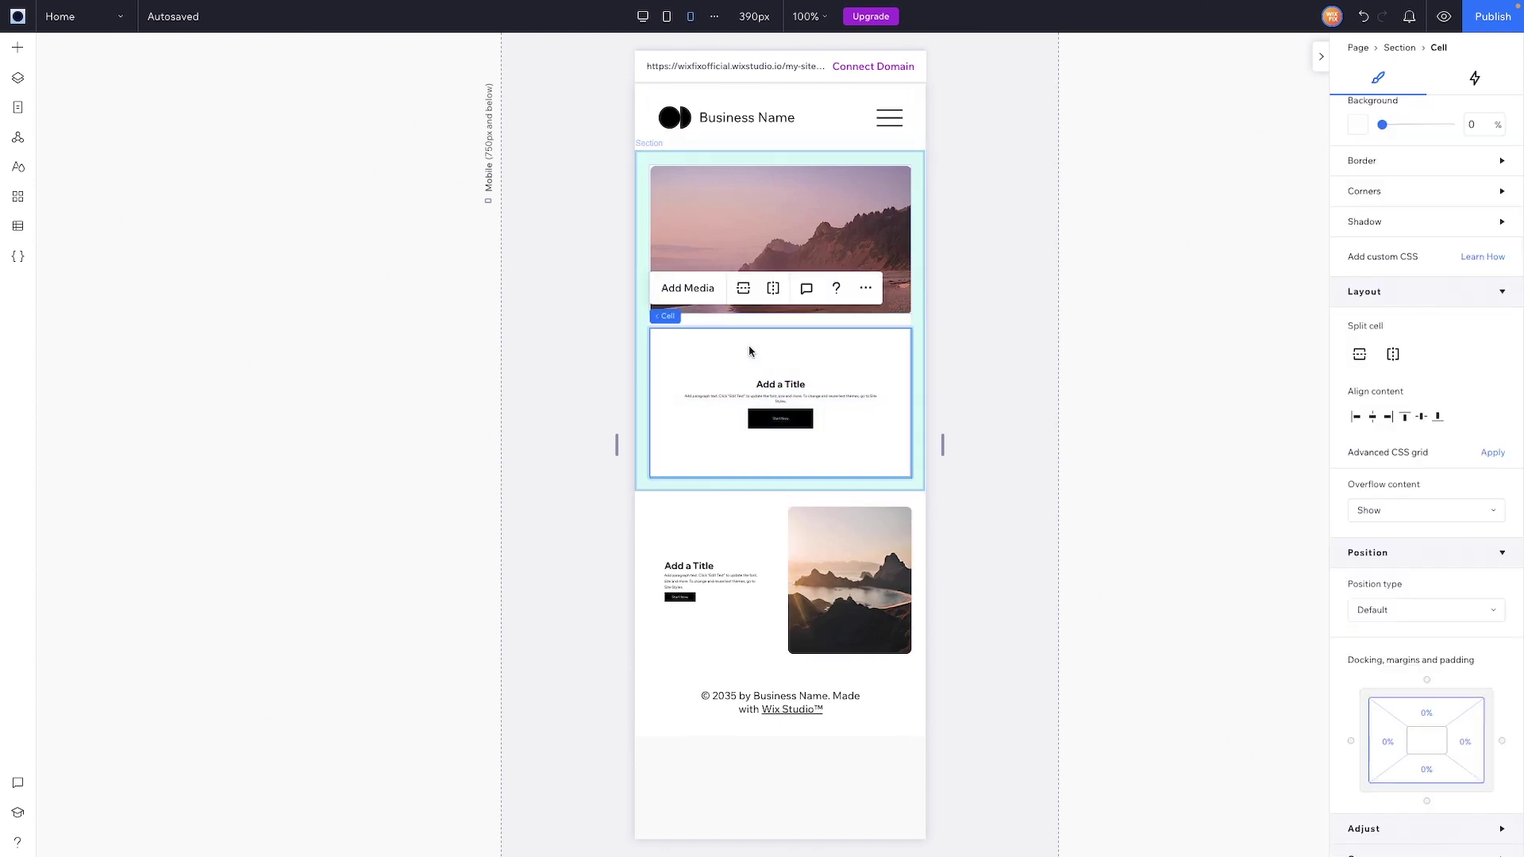
drag(851, 490, 851, 374)
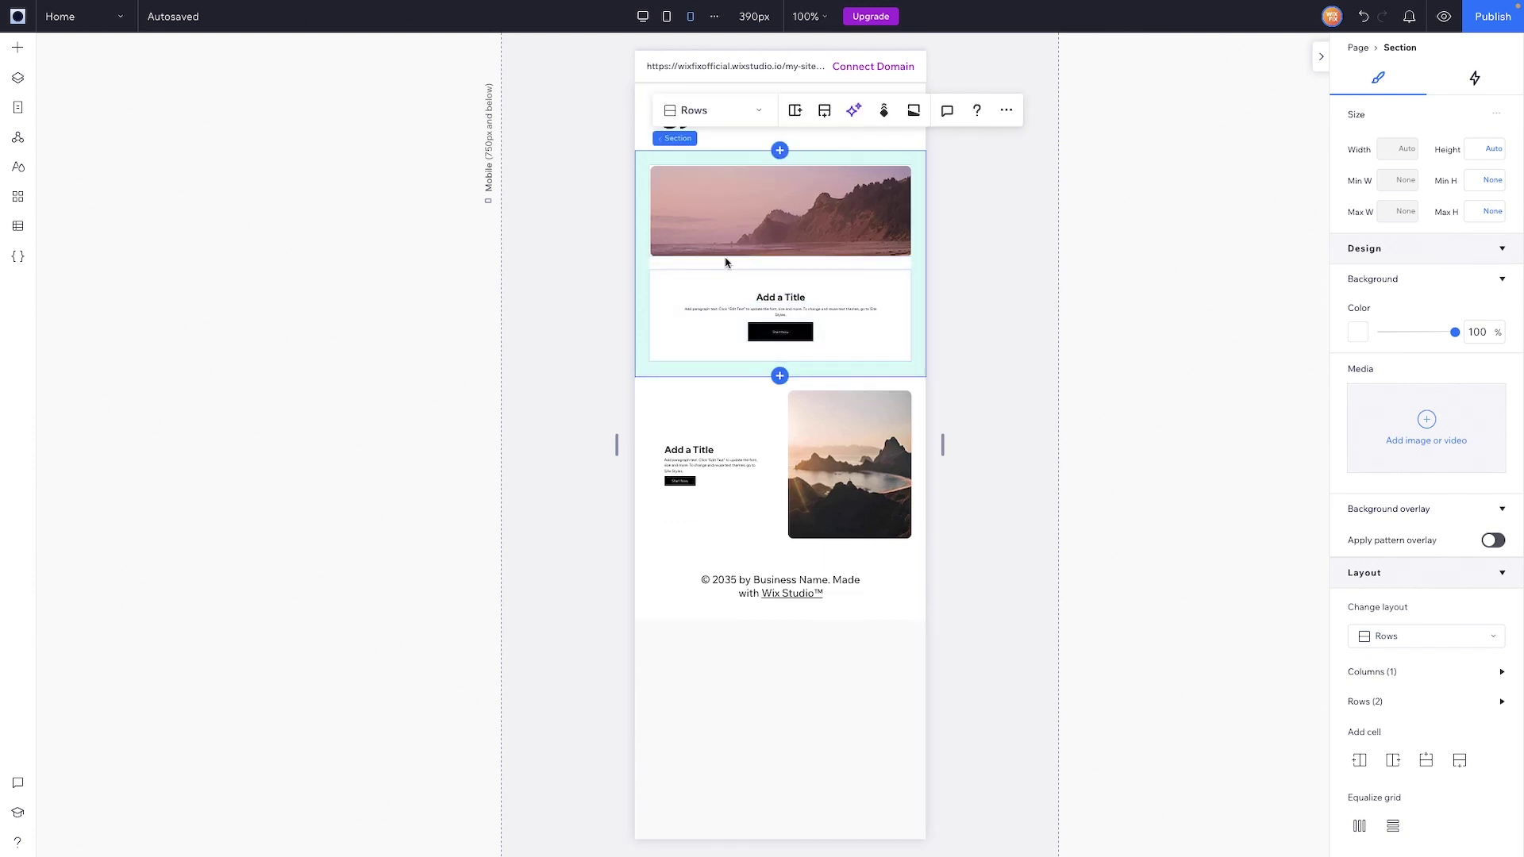
drag(811, 263, 812, 299)
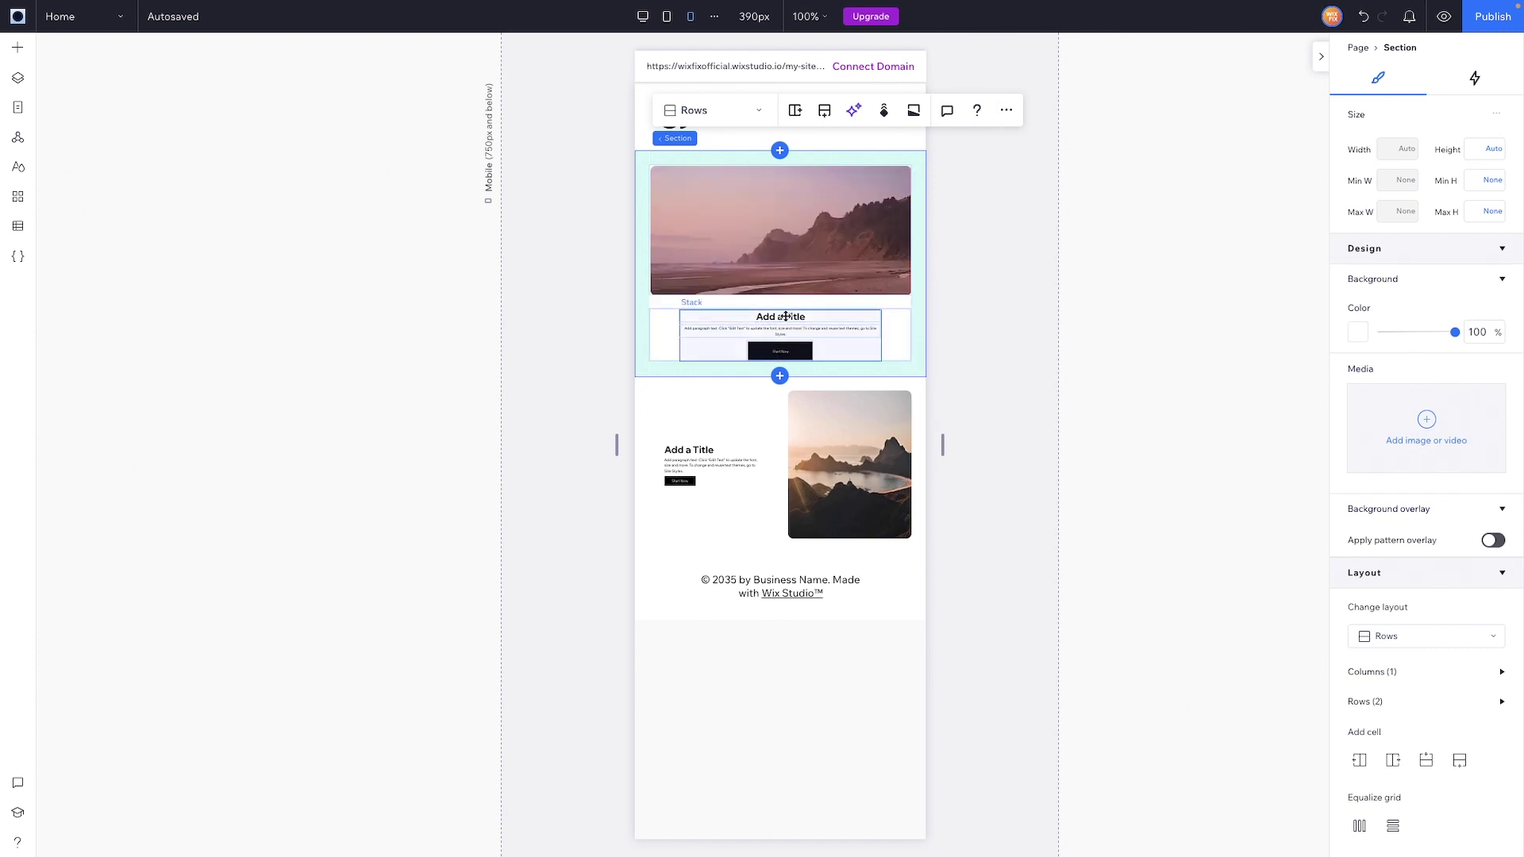
Set the mobile heading font size to 24 px and enlarge the paragraph text to 13 px
click(786, 317)
click(1482, 558)
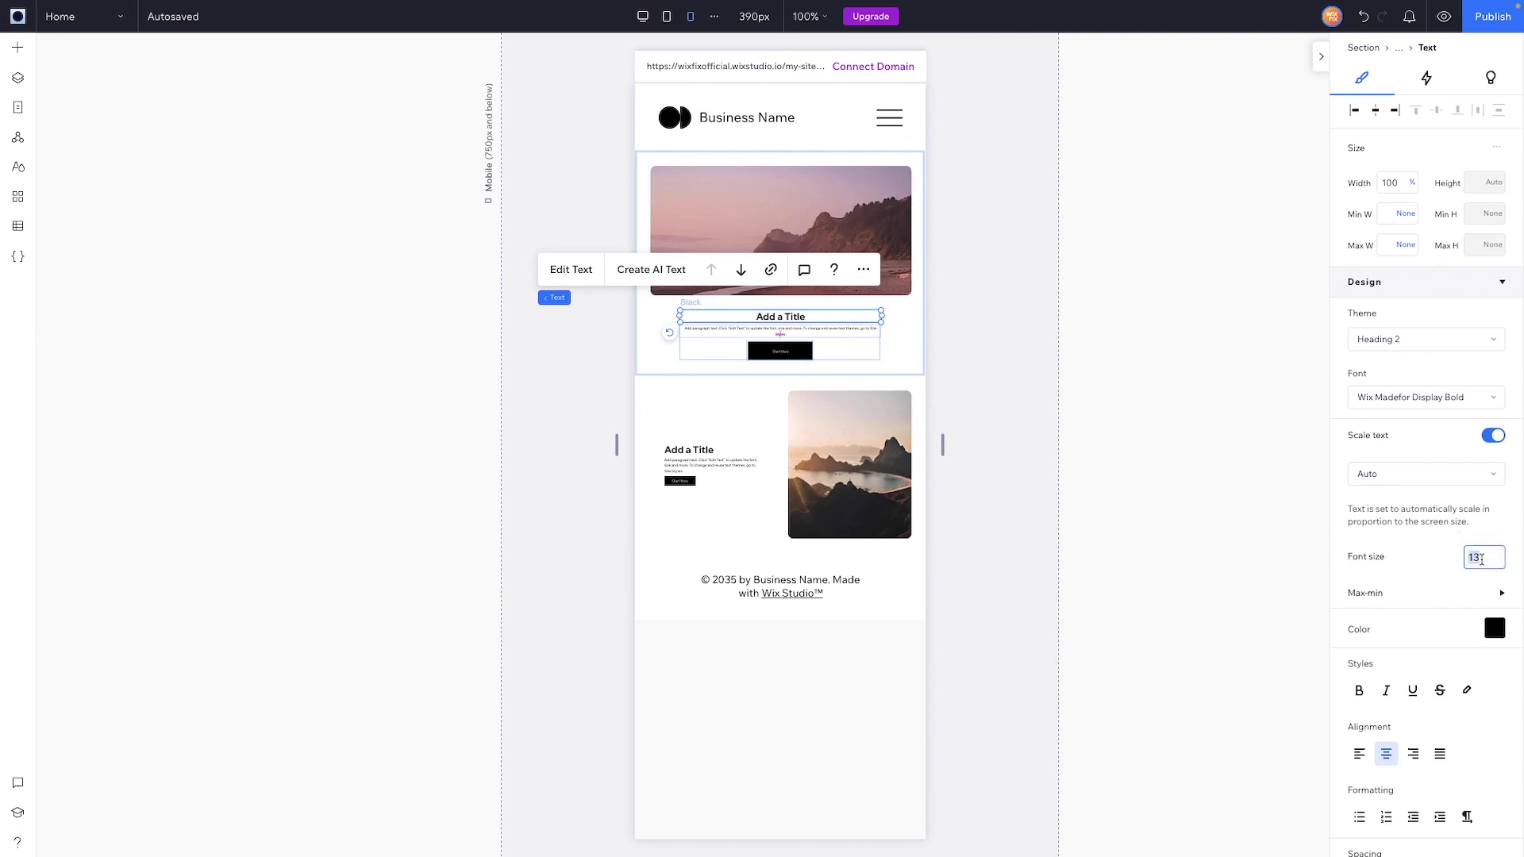
text(24)
key(Return)
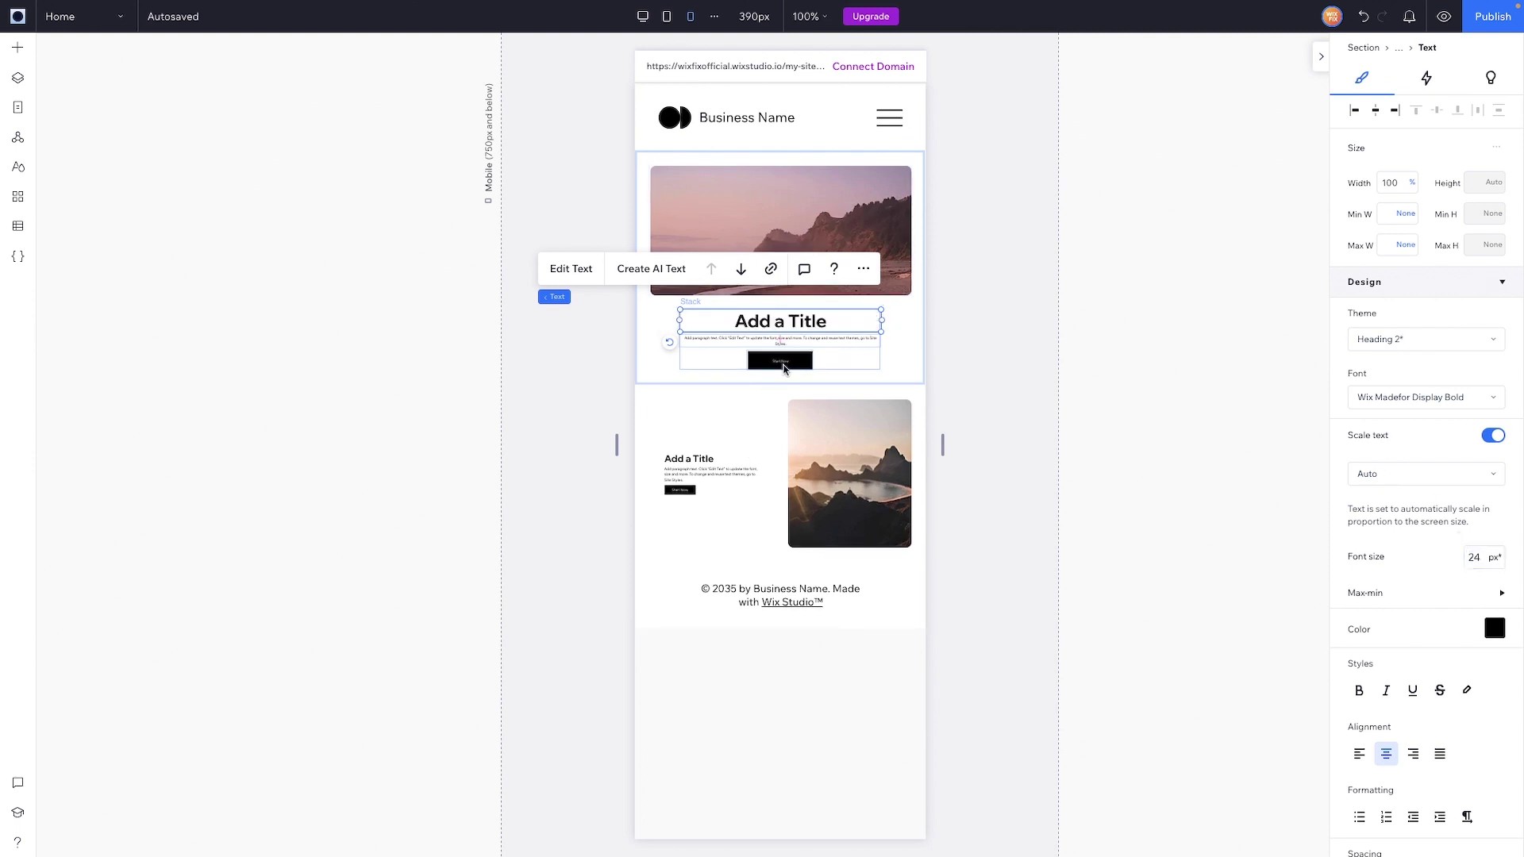
click(806, 340)
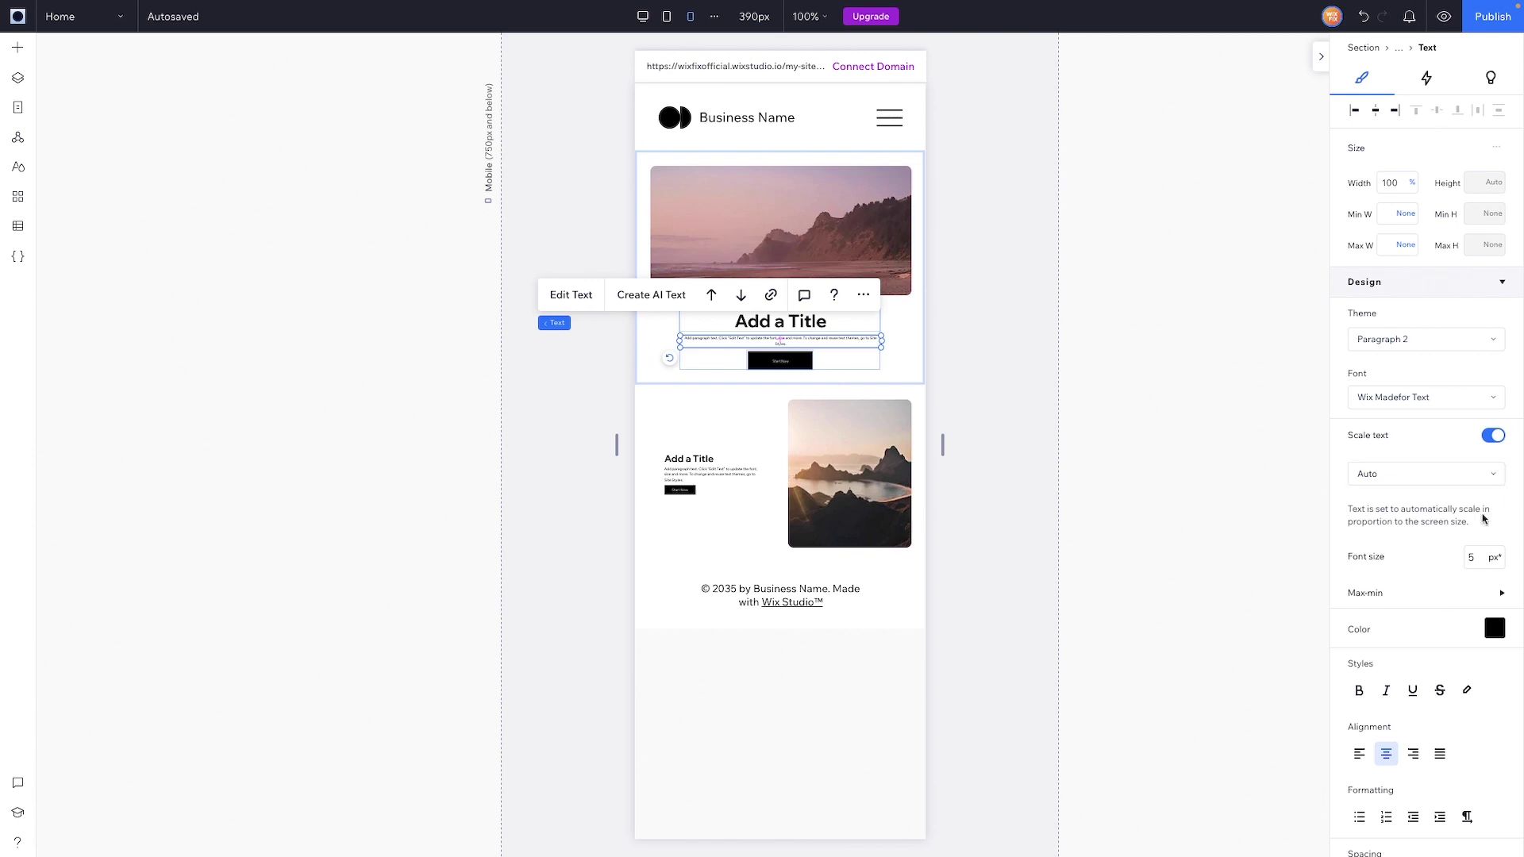
click(1478, 555)
key(Return)
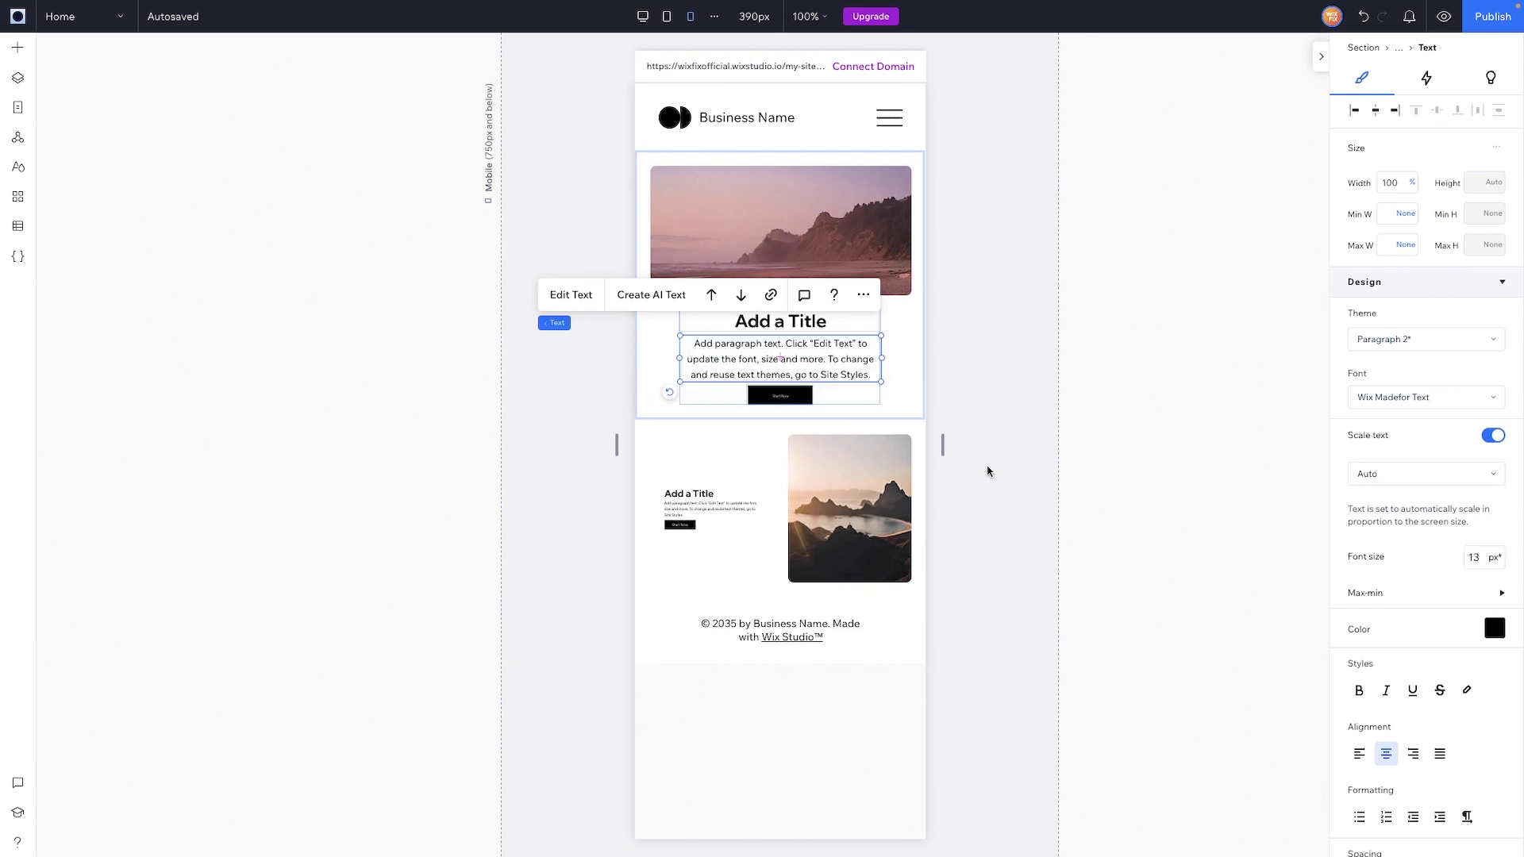
Set the Start Now button text size to 13 px
click(784, 395)
click(1407, 605)
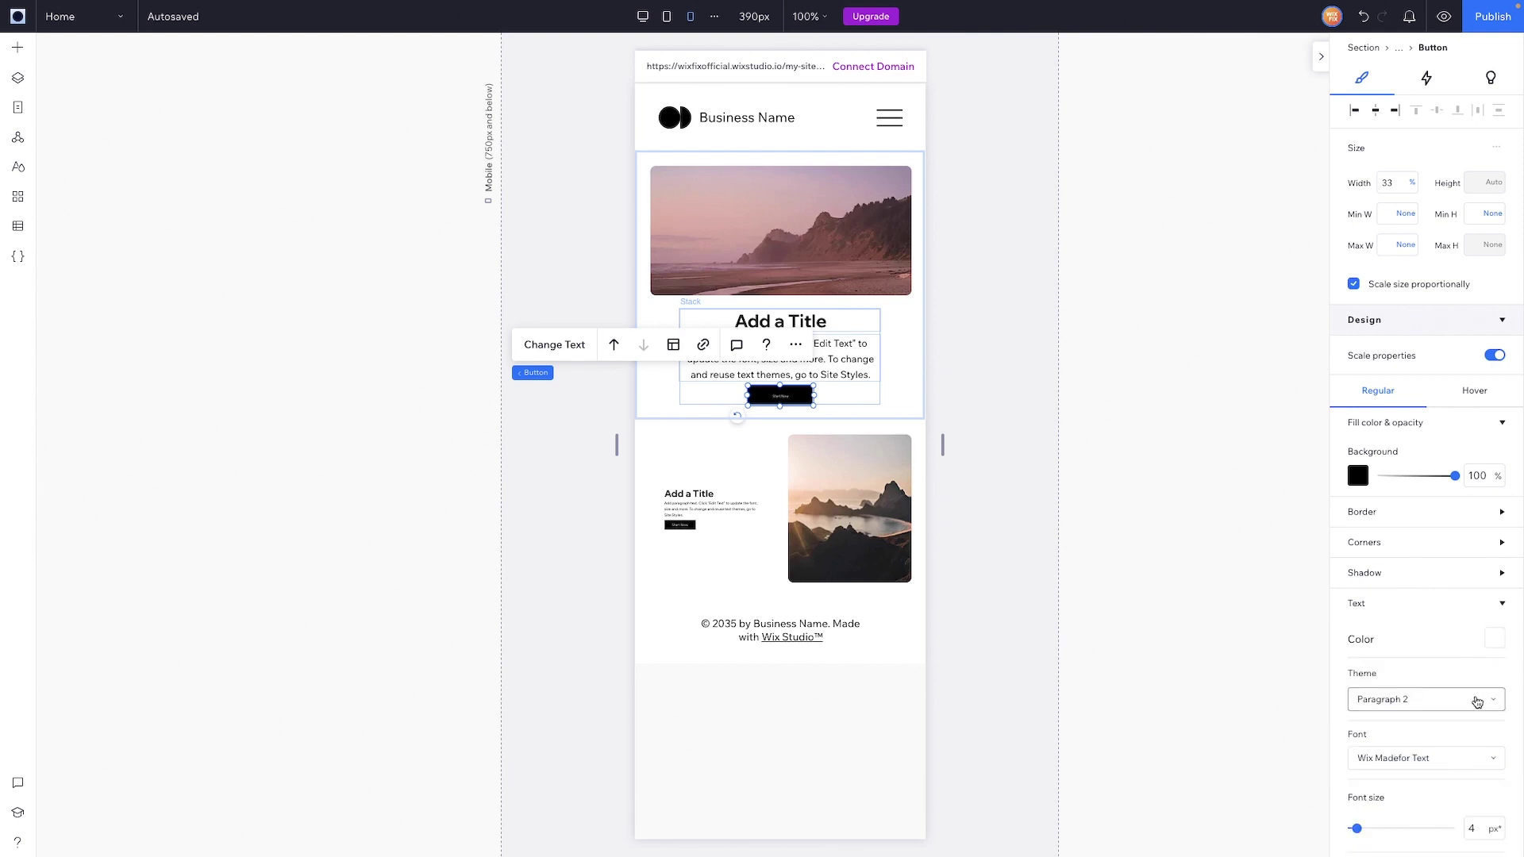
click(1481, 830)
text(13)
key(Return)
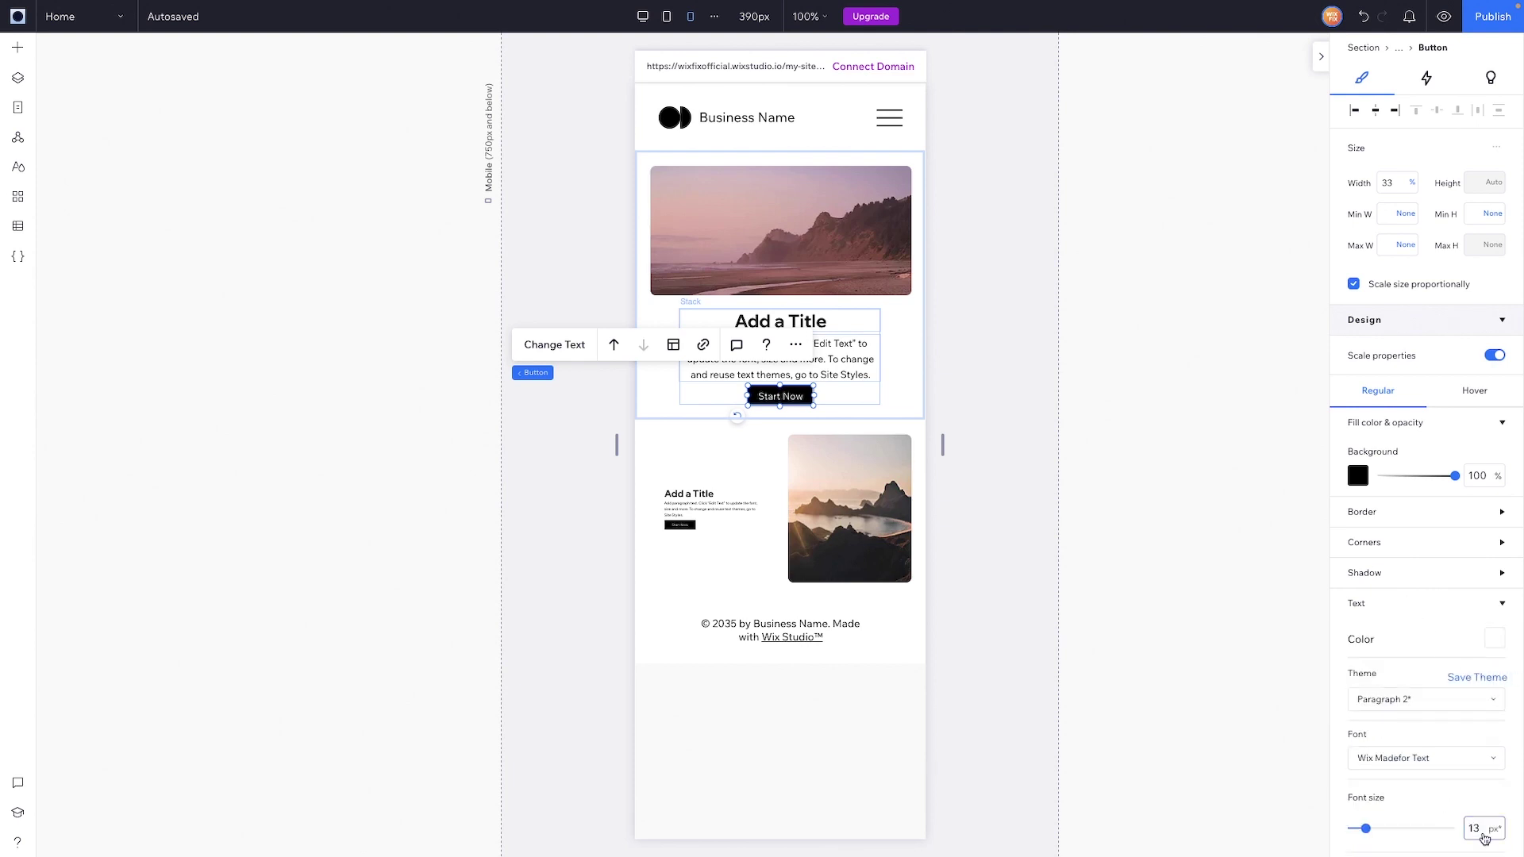
click(1059, 420)
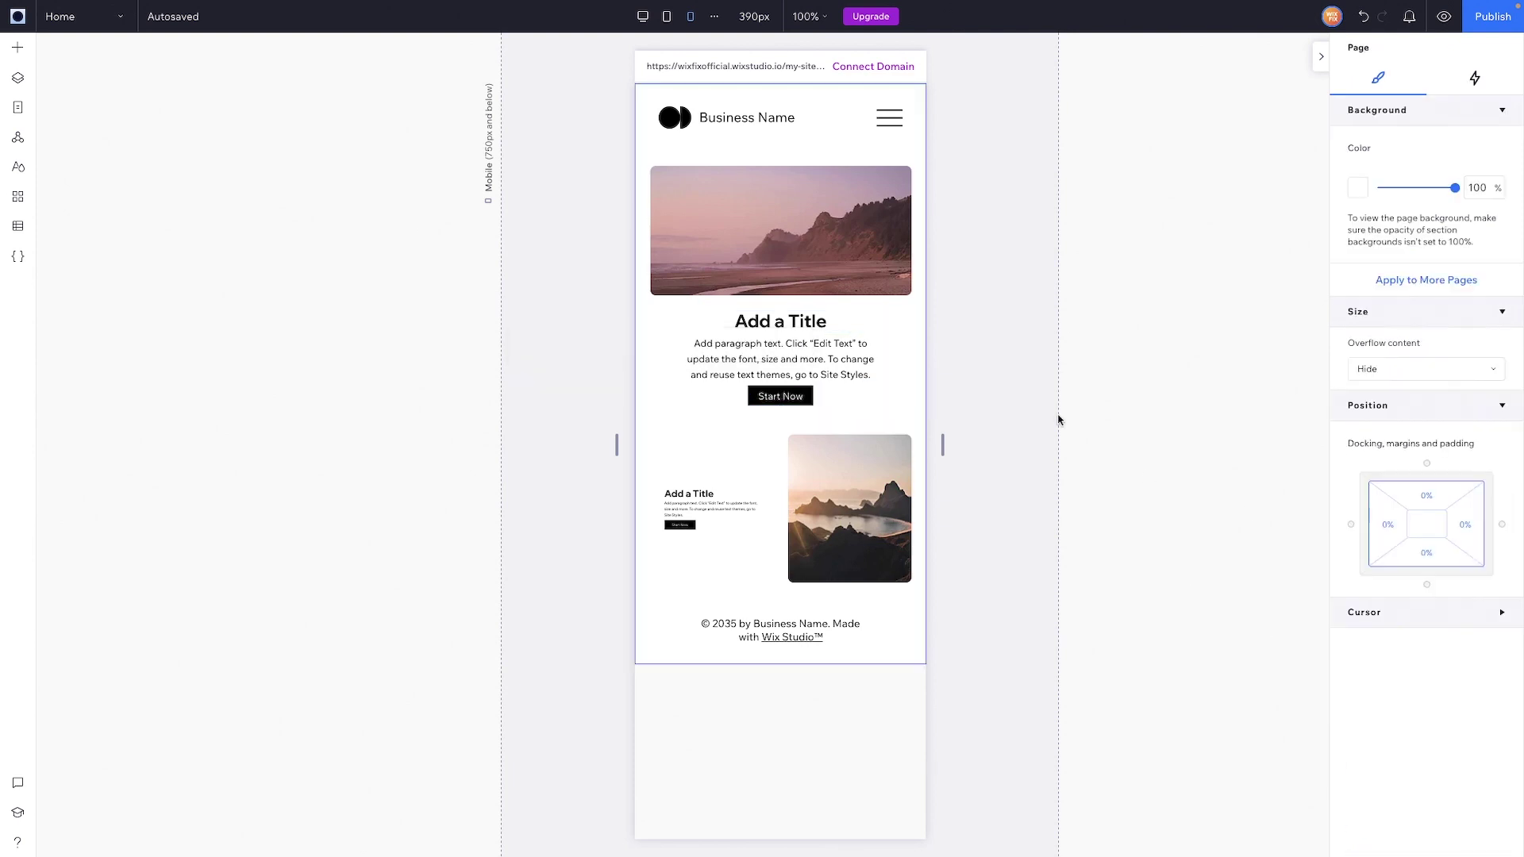
click(641, 302)
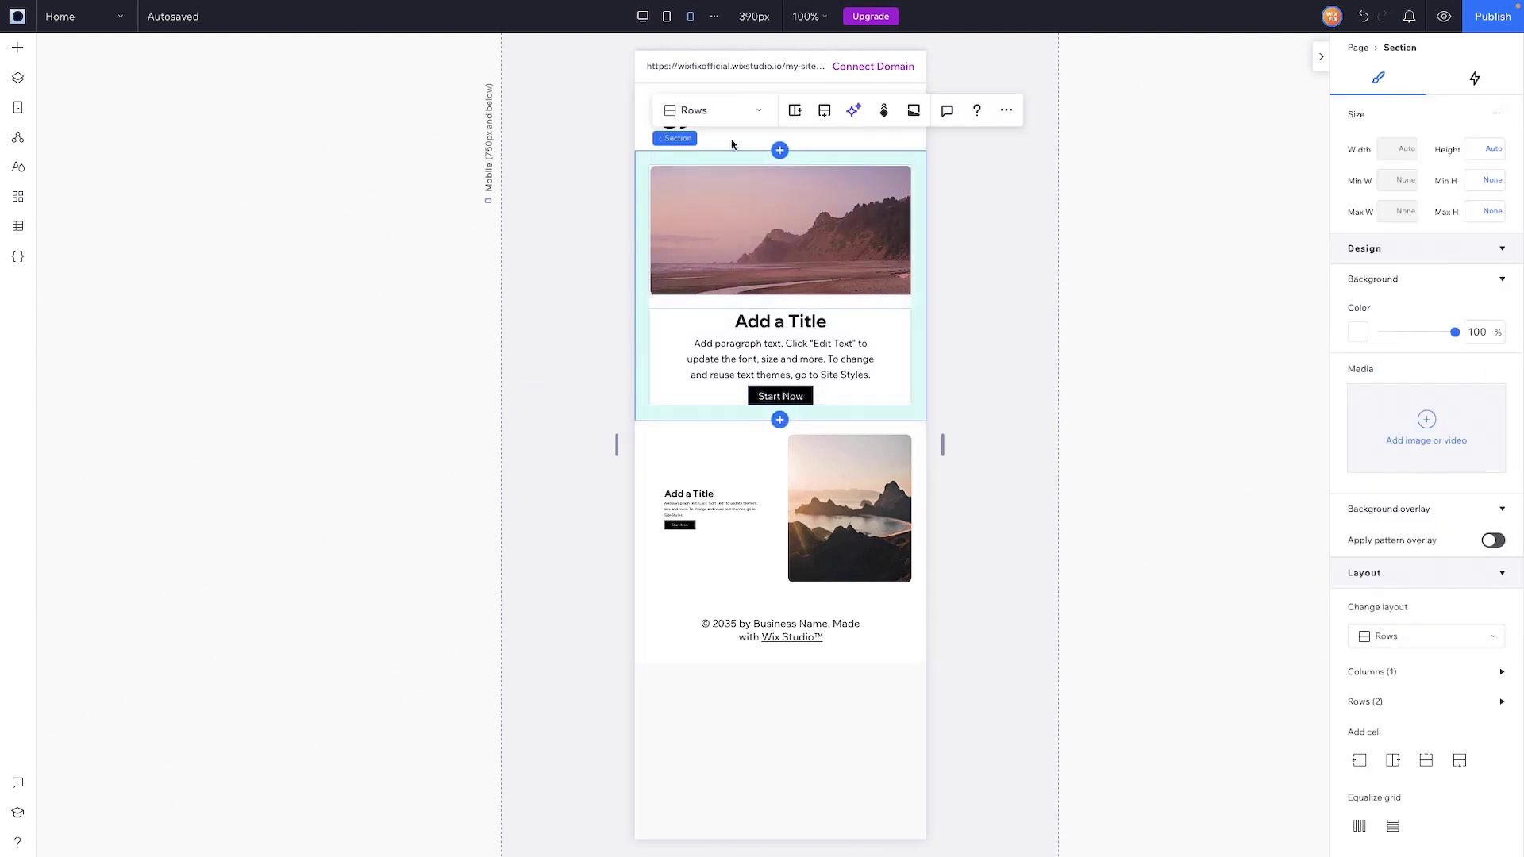
click(658, 22)
click(666, 16)
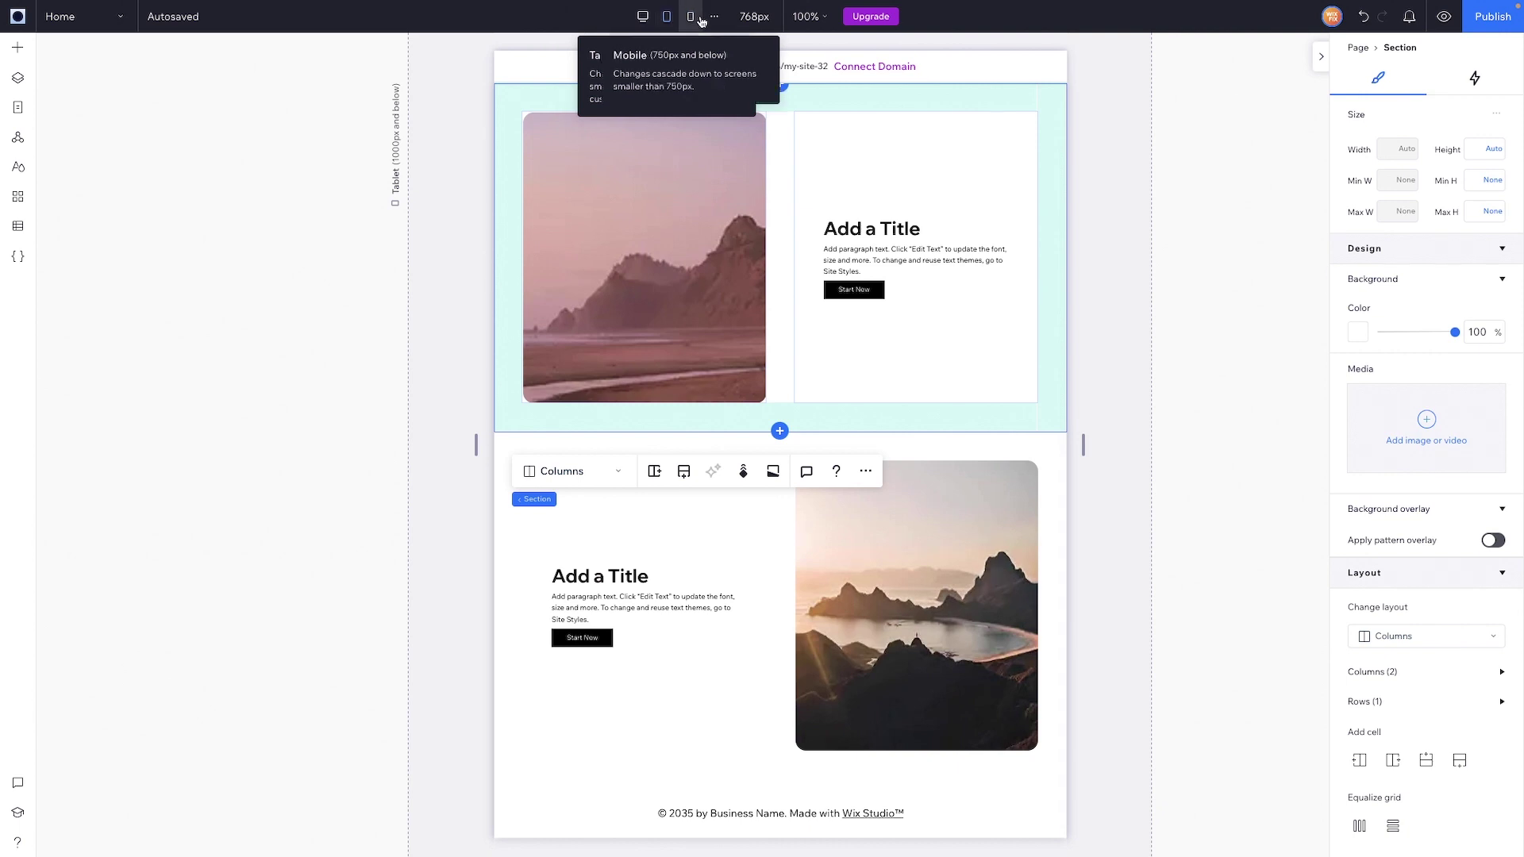
click(692, 17)
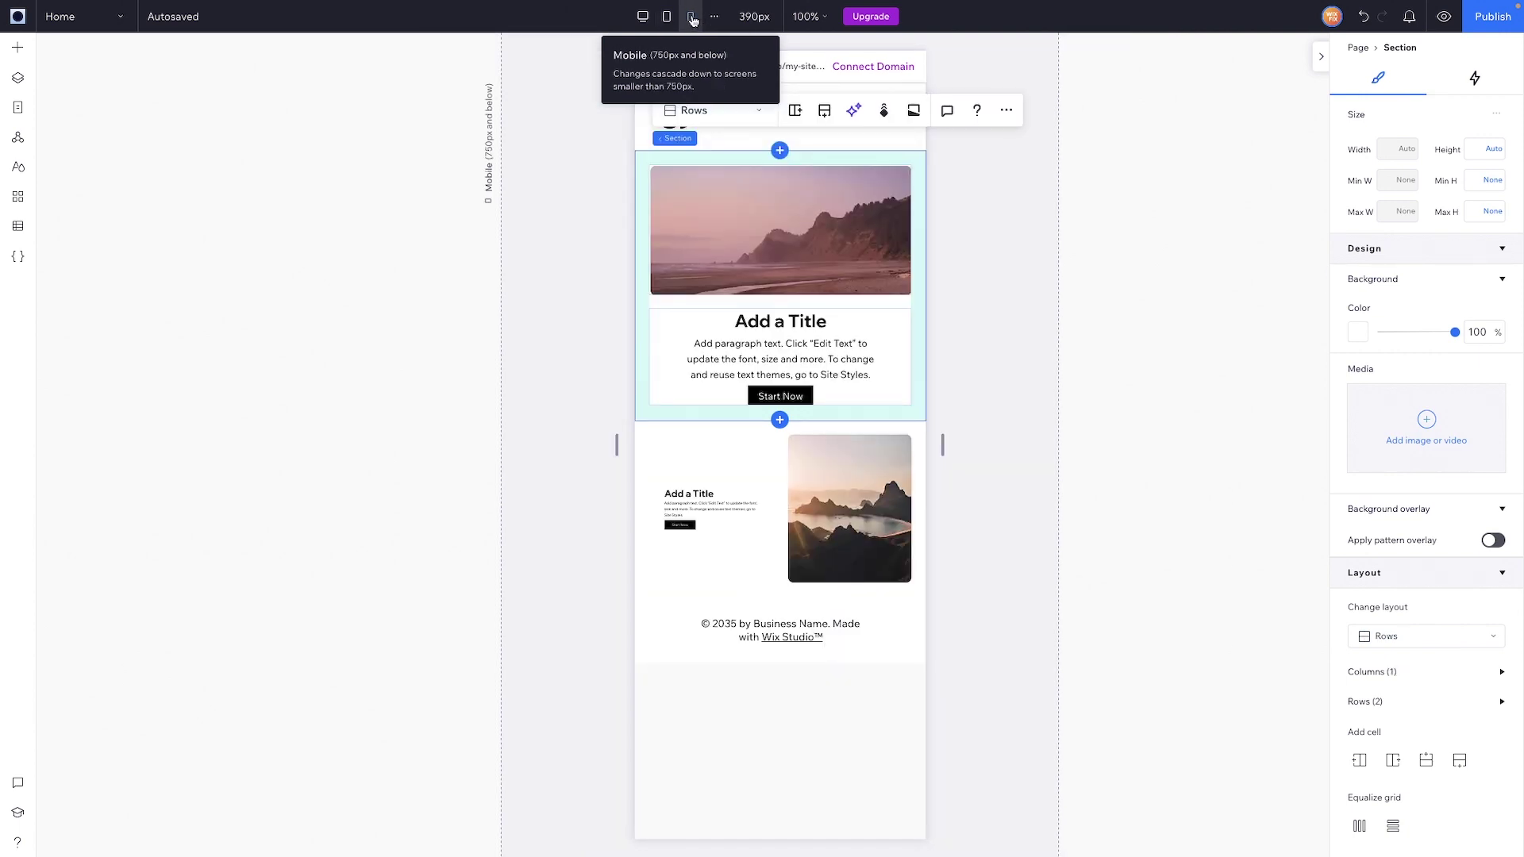
Select the photo and text cells in the mobile first section and swap them, text on top
click(677, 203)
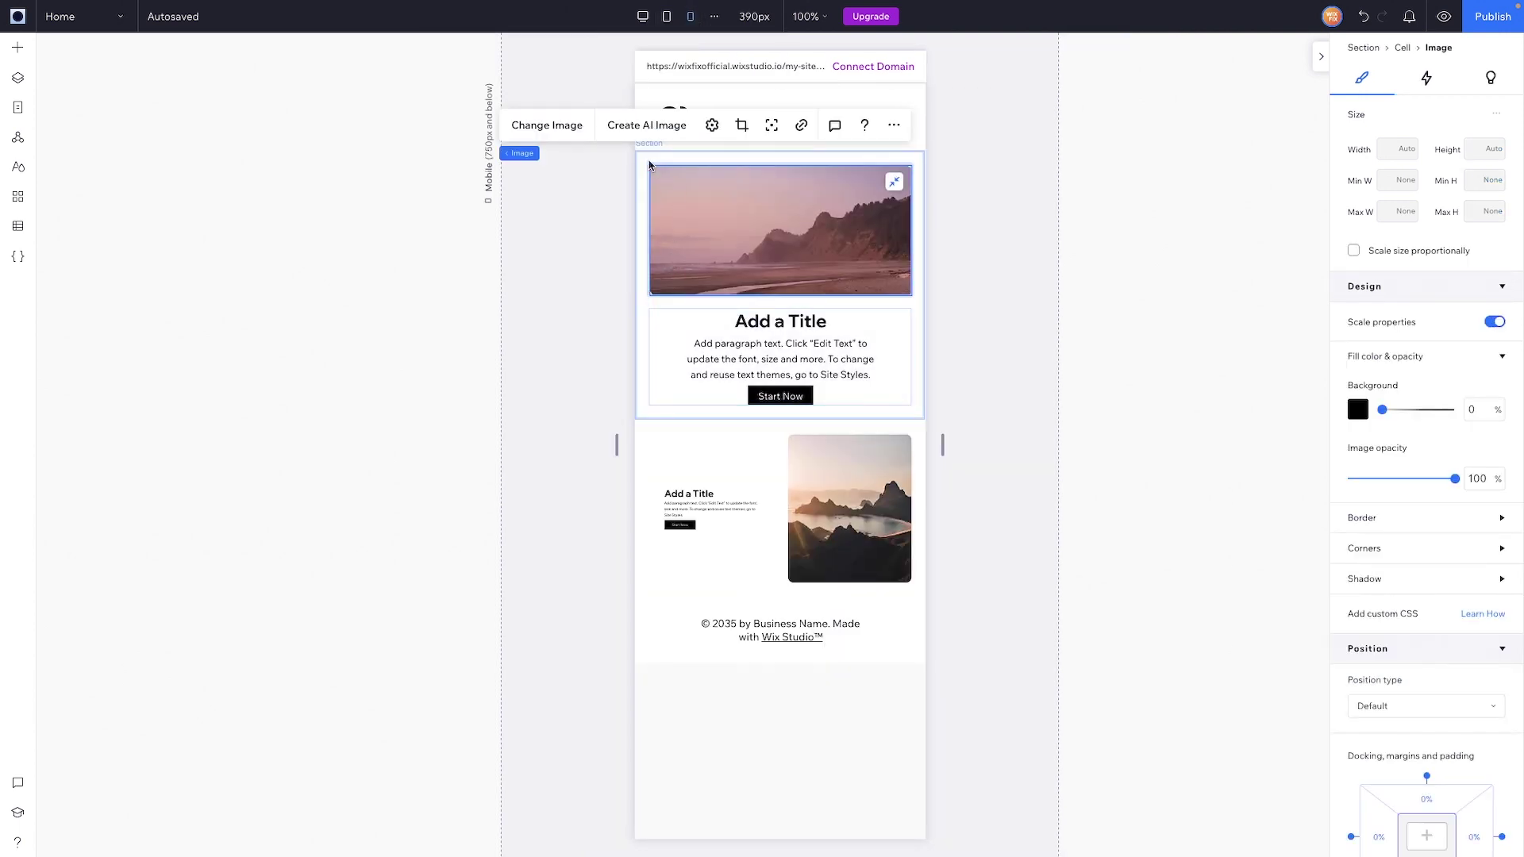
mouse_move(520, 153)
click(556, 154)
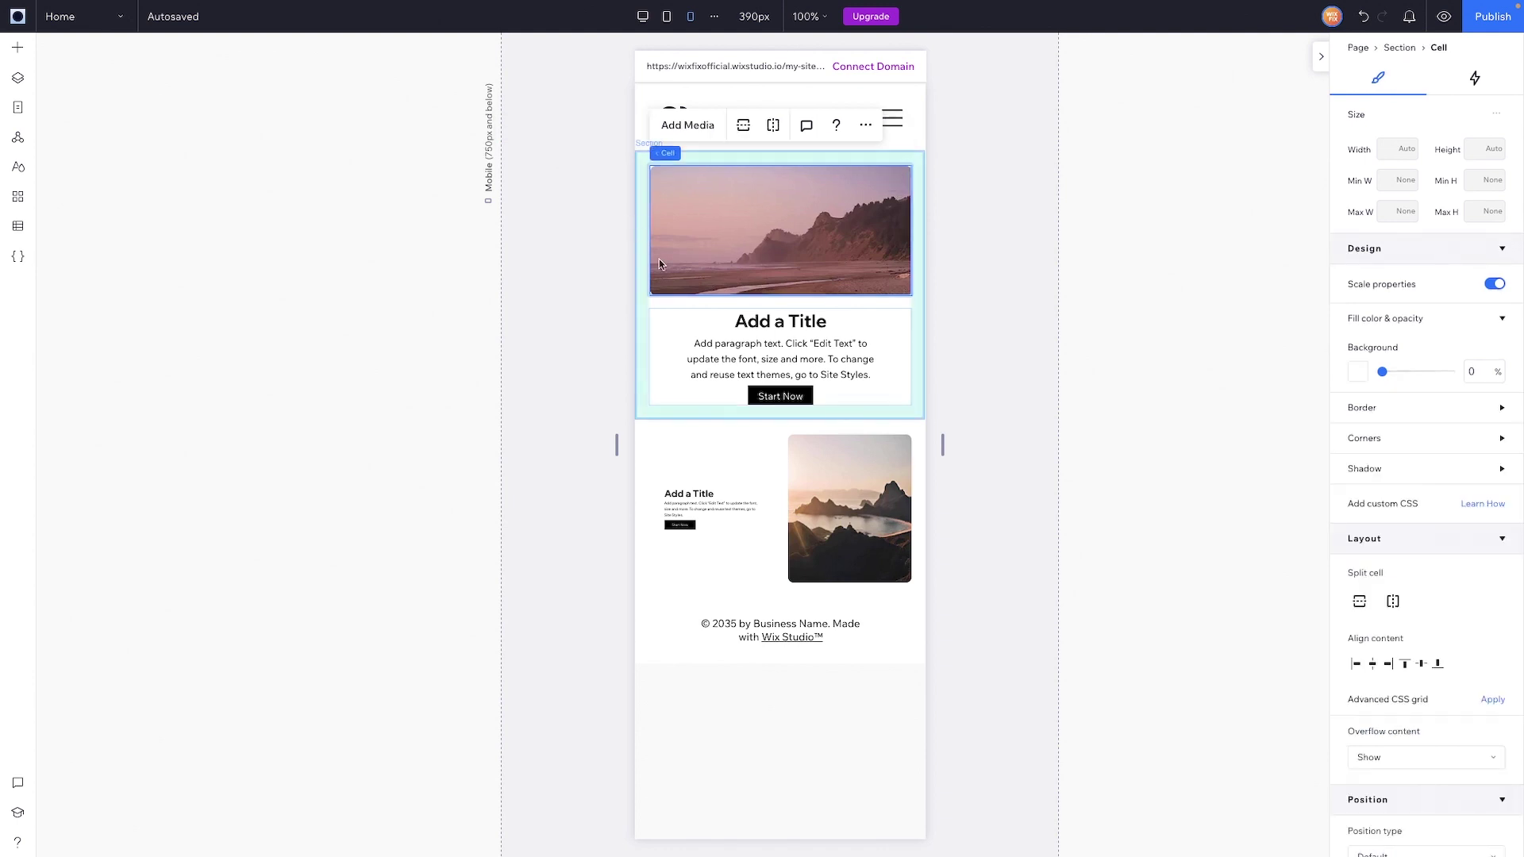
shift+click(659, 325)
click(674, 125)
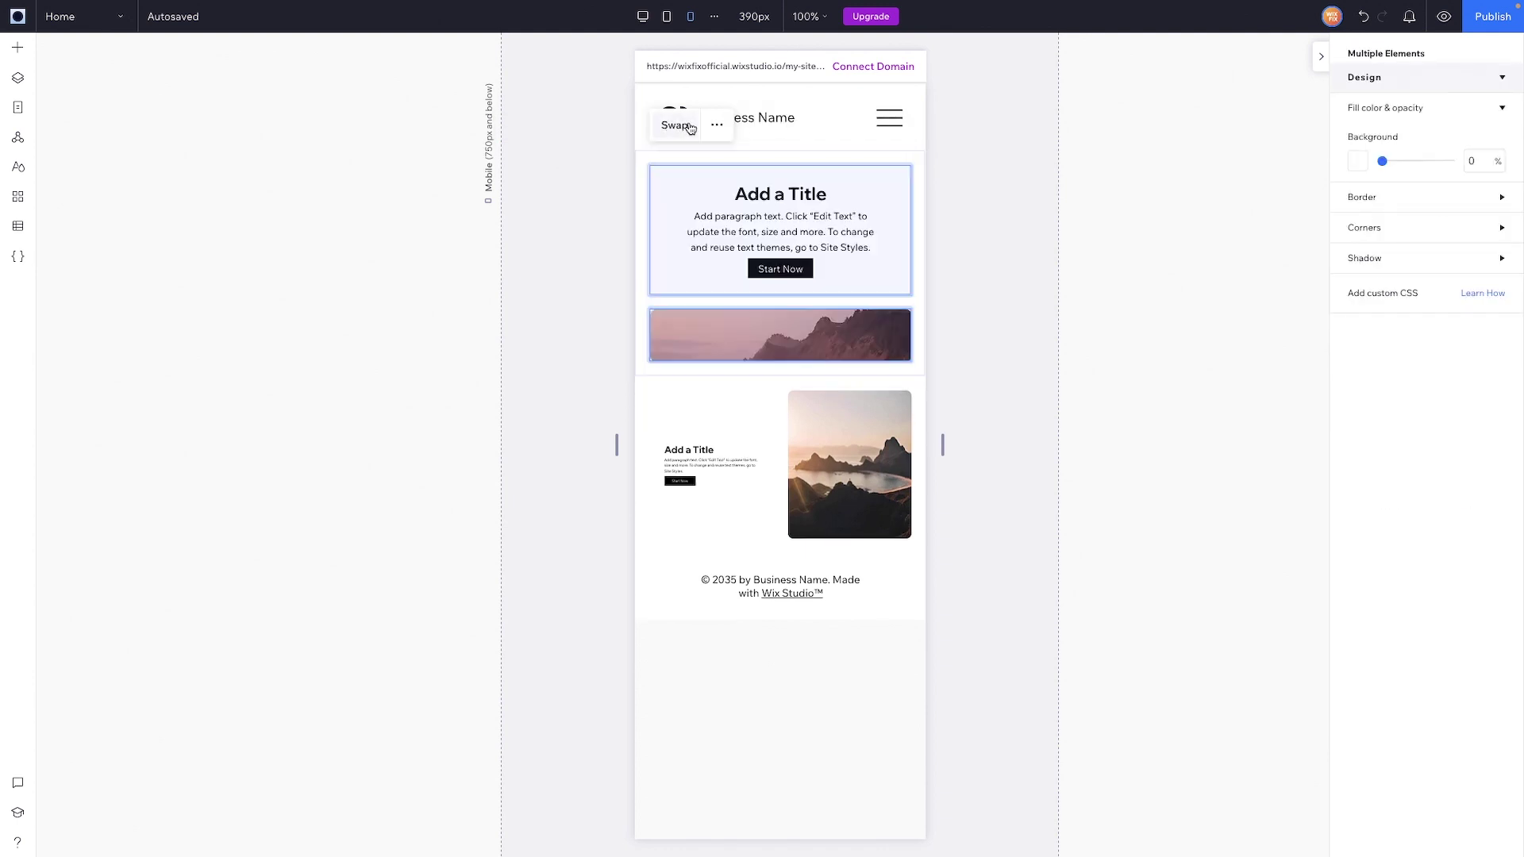
Verify the Tablet and Desktop layouts are unchanged, then return to Mobile view
click(668, 23)
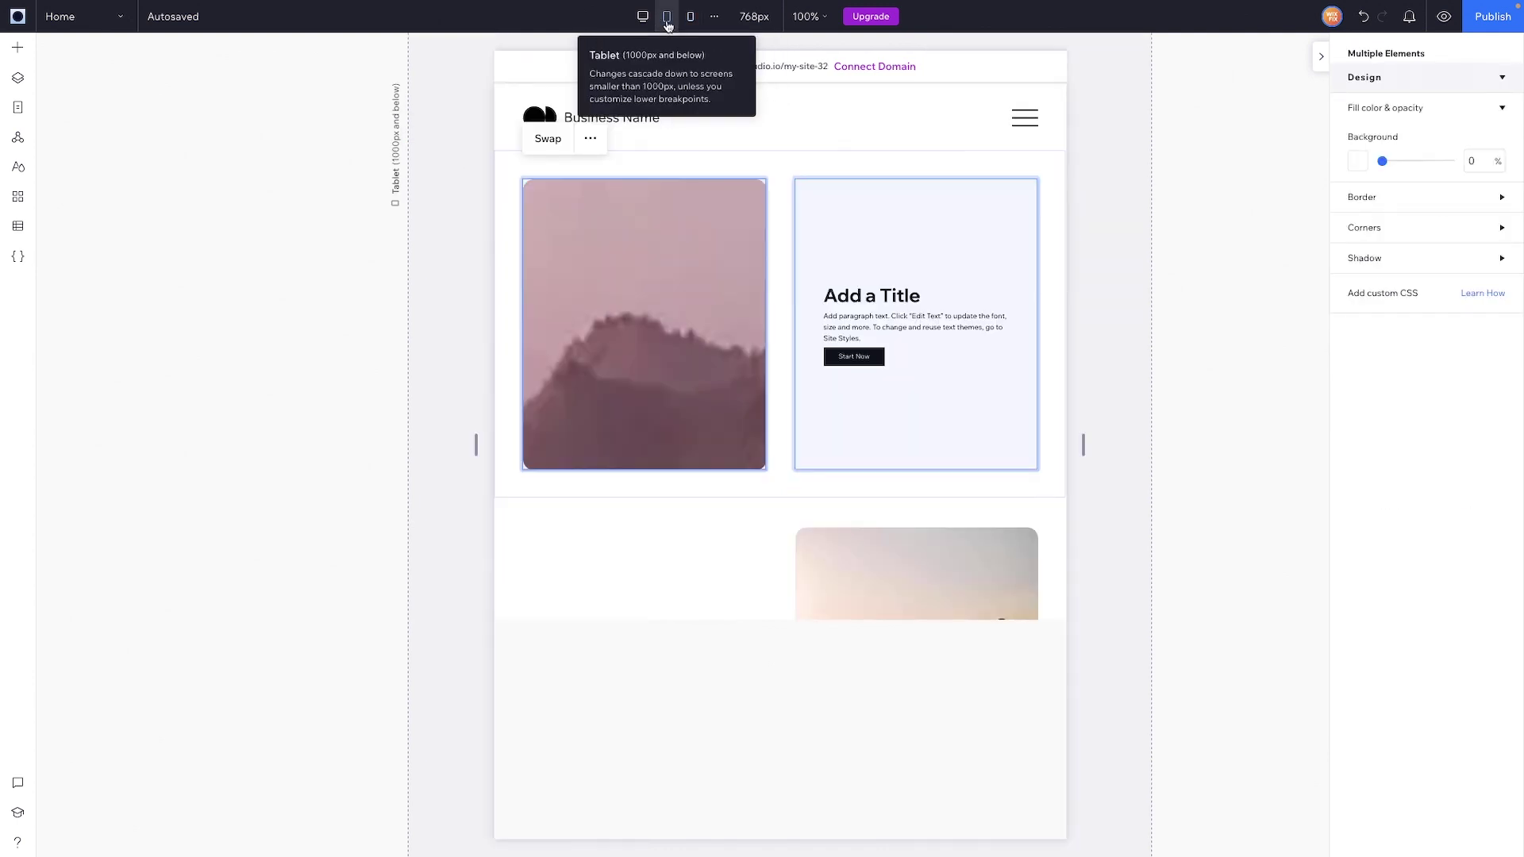
click(645, 21)
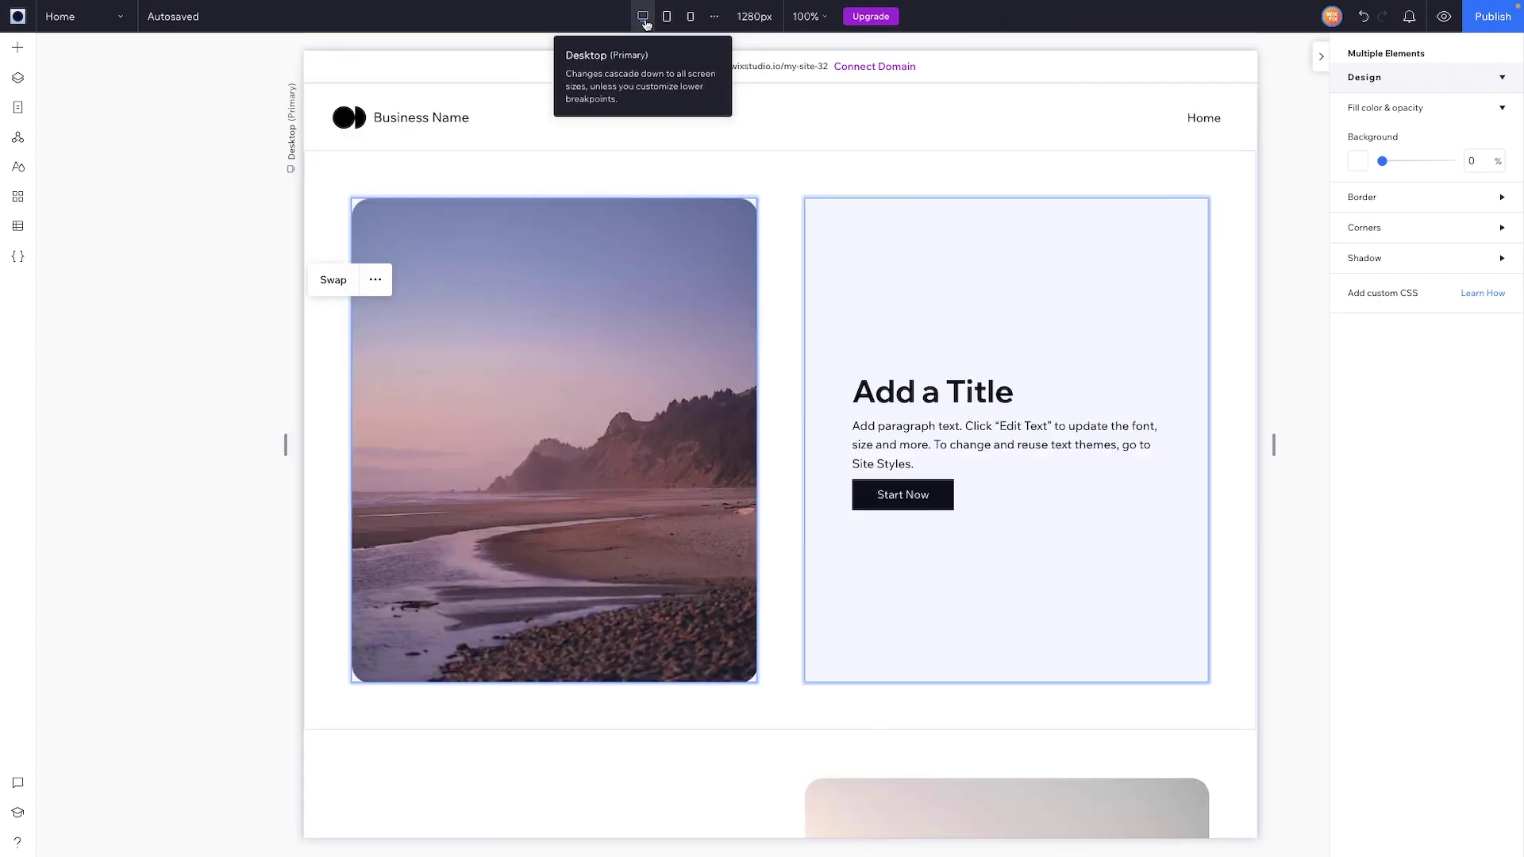
click(691, 19)
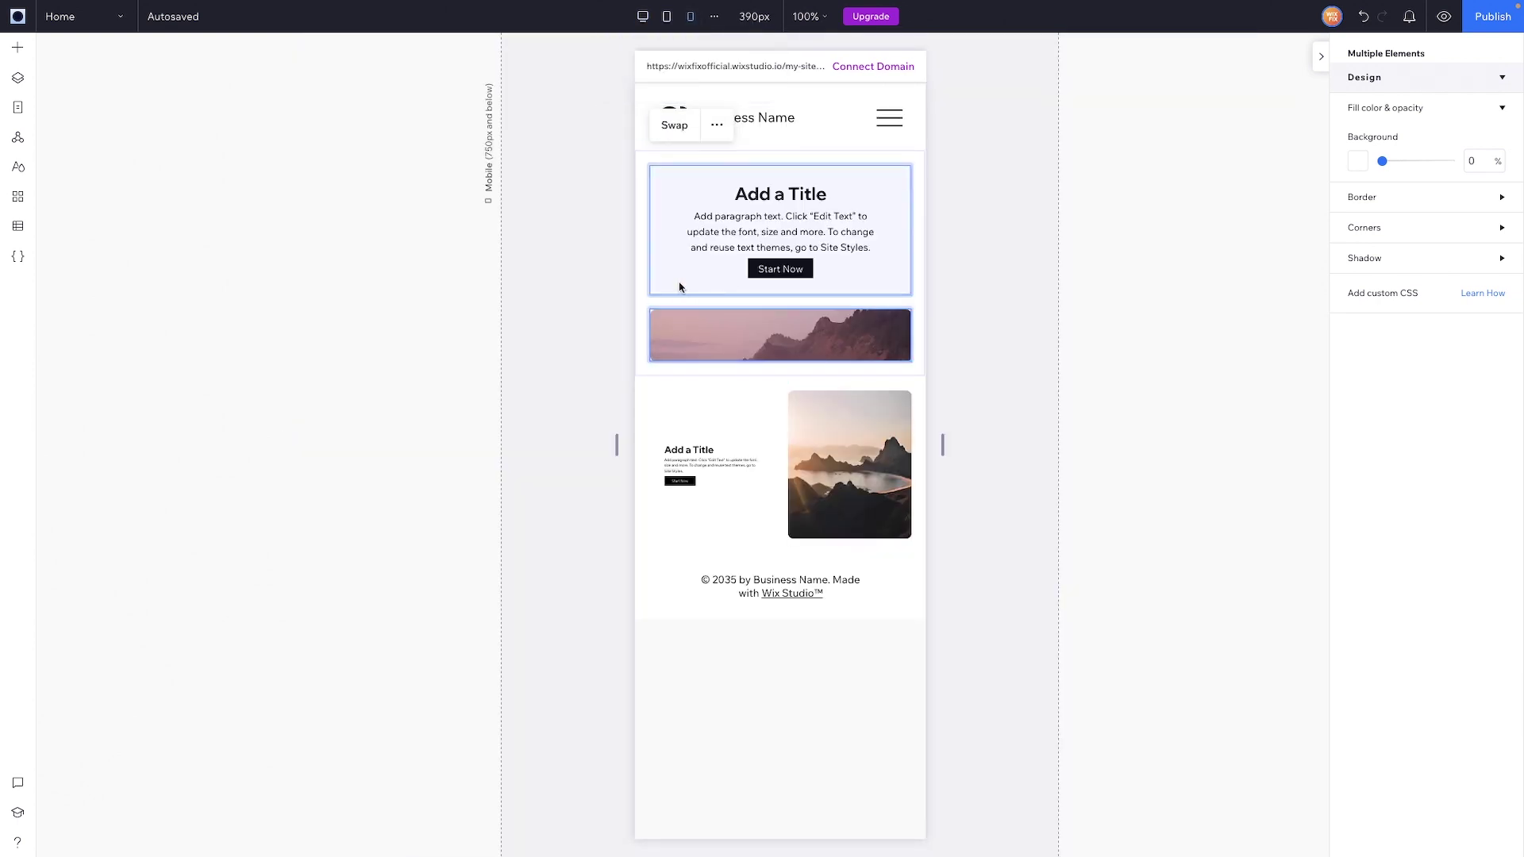